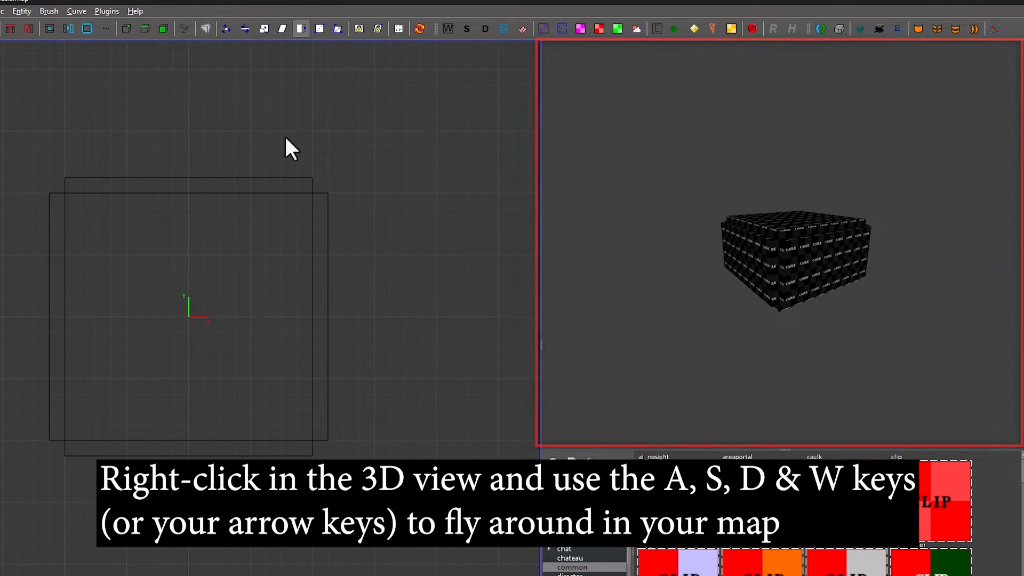
# Step: Fly around and into the hollow caulk box in the 3D view to examine it from several sides
pyautogui.rightClick(671, 240)
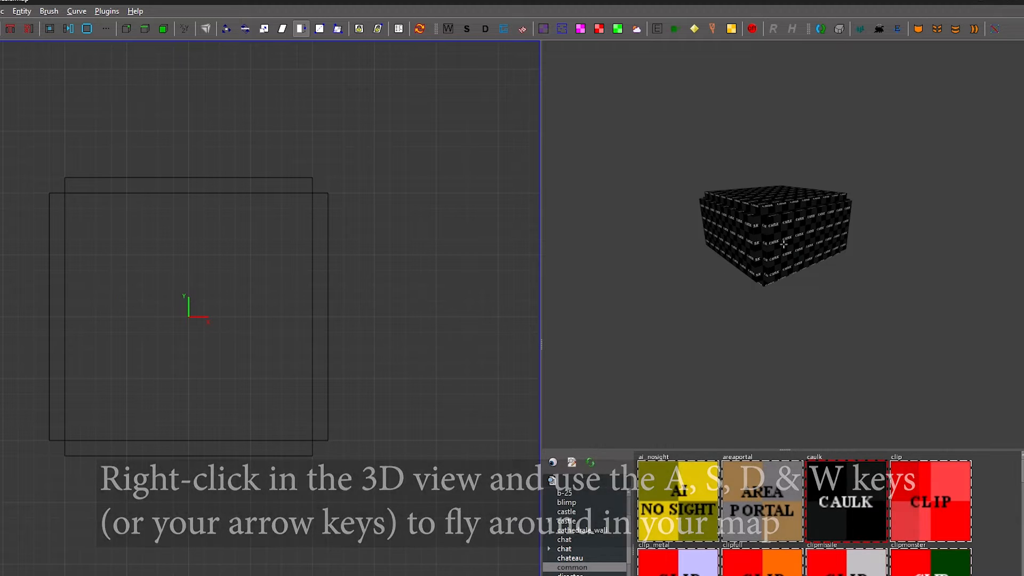
pyautogui.press('d')
pyautogui.press('d')
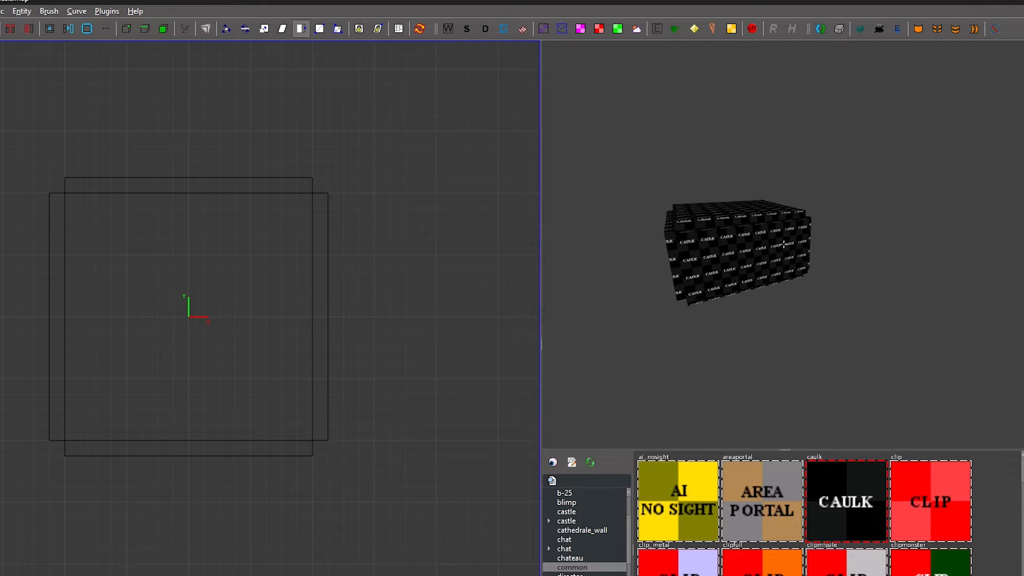
pyautogui.press('w')
pyautogui.press('s')
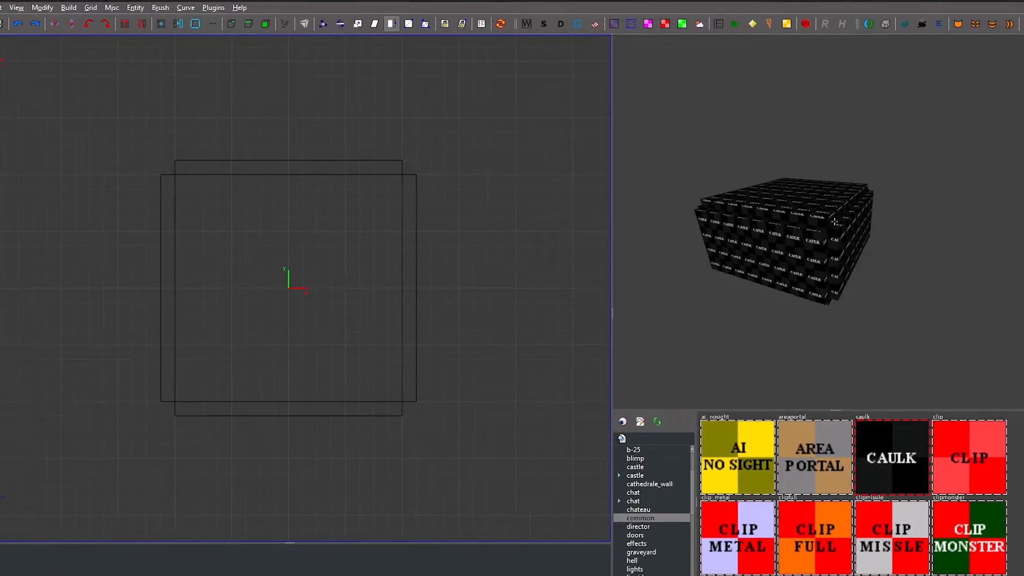
pyautogui.press('a')
pyautogui.press('a')
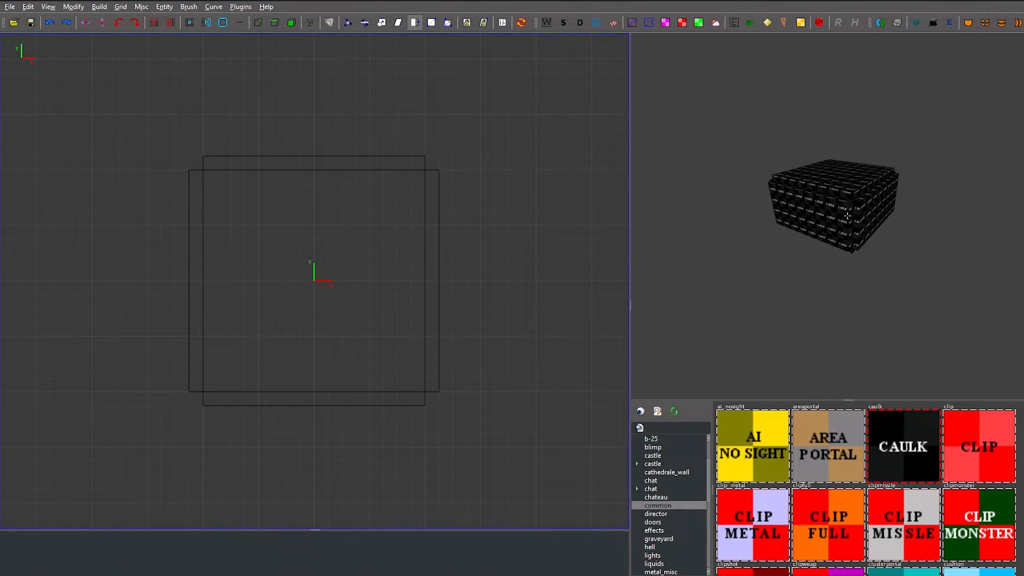
pyautogui.press('w')
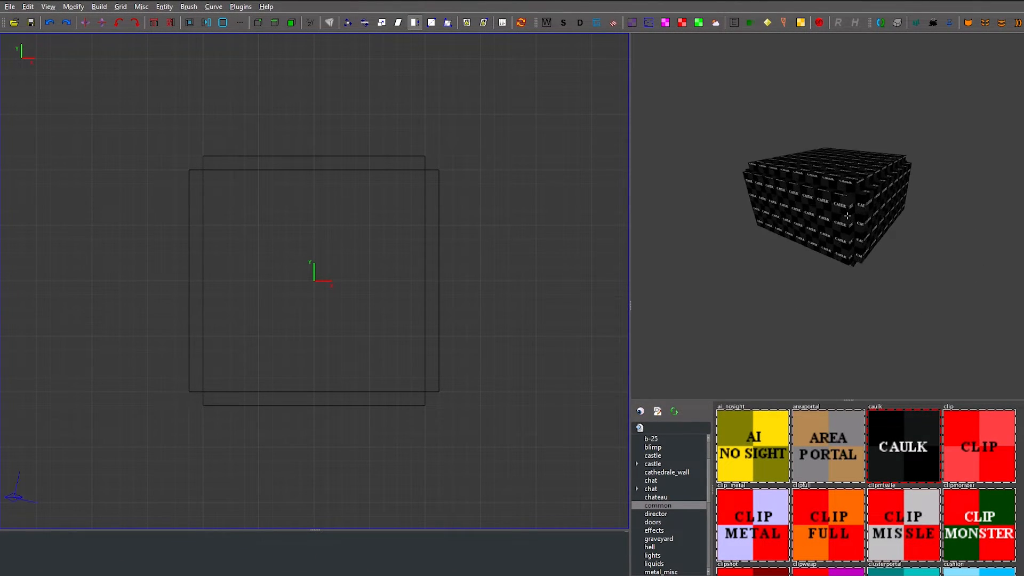
pyautogui.press('s')
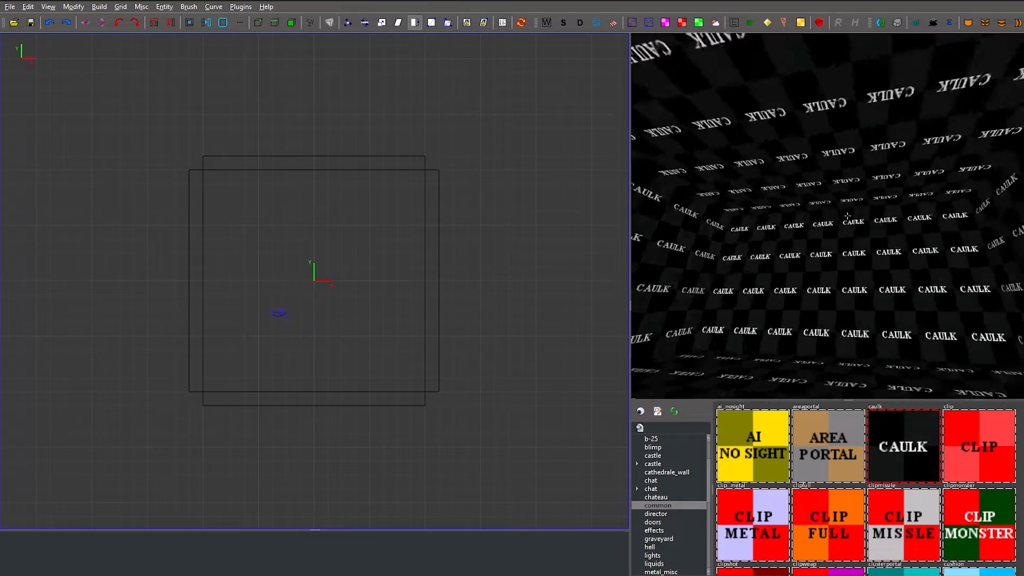
pyautogui.press('s')
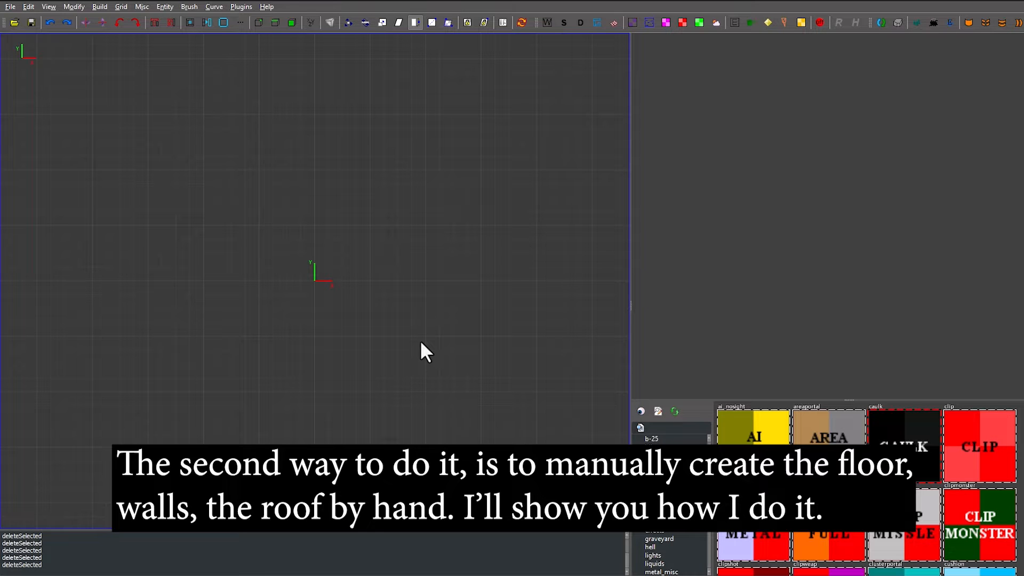
# Step: Draw a 256 by 256 caulk brush centred on the origin and lower its top to make a floor 16 units thick
pyautogui.moveTo(202, 172)
pyautogui.mouseDown()
pyautogui.moveTo(302, 317)
pyautogui.moveTo(423, 391)
pyautogui.mouseUp()
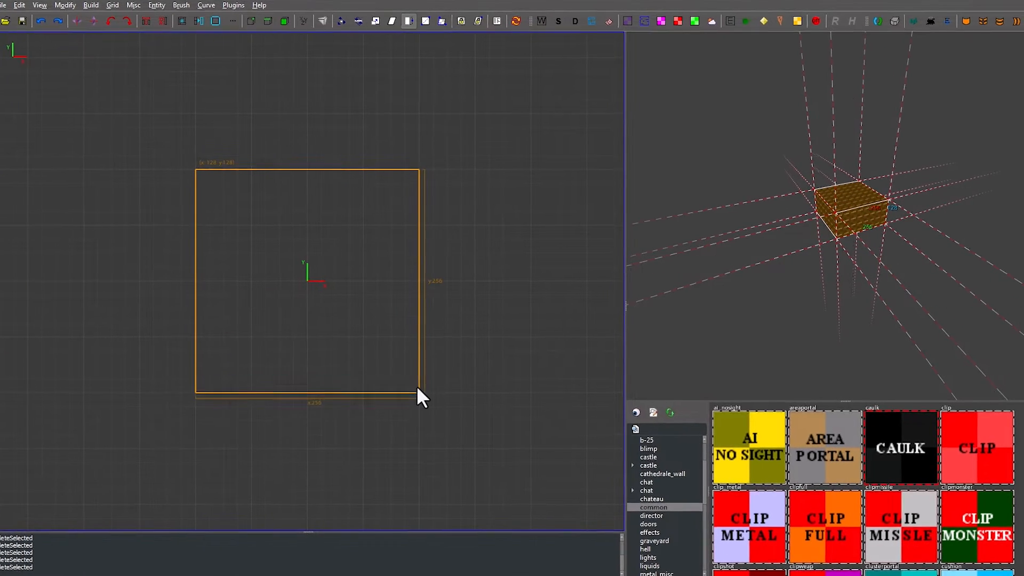
pyautogui.rightClick(800, 256)
pyautogui.press('w')
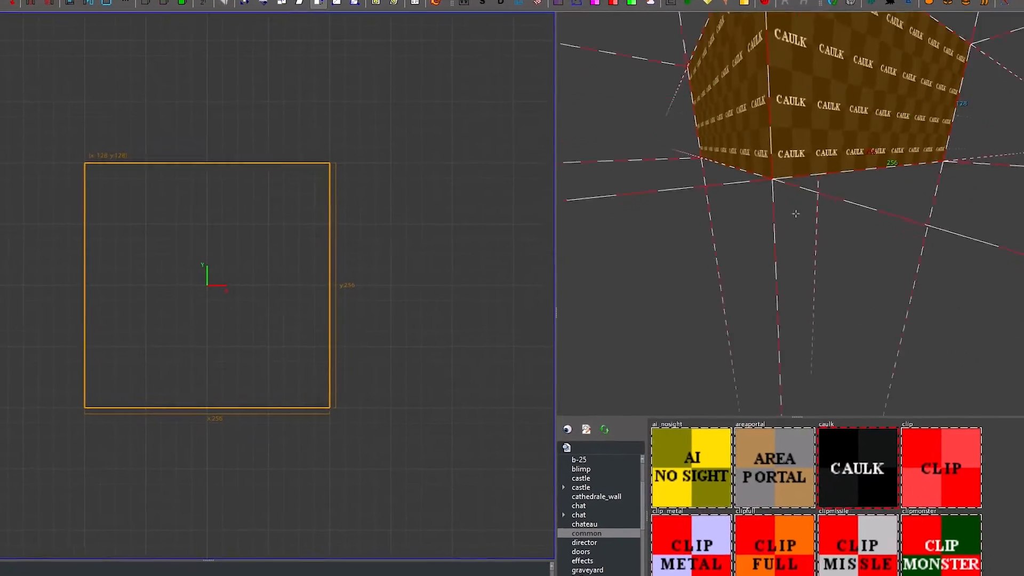
pyautogui.press('s')
pyautogui.rightClick(796, 213)
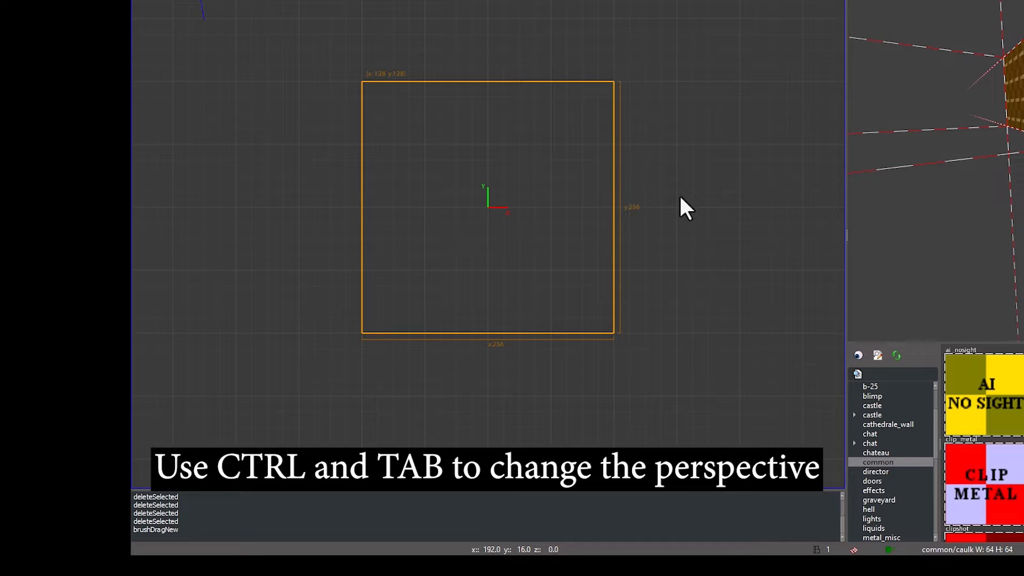
pyautogui.hotkey('ctrl', 'Tab')
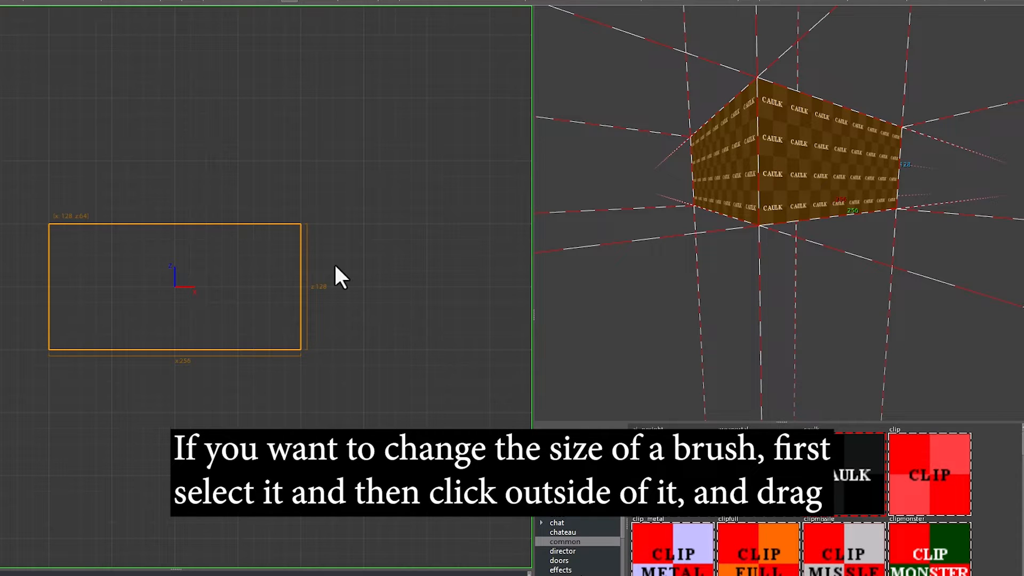
pyautogui.moveTo(201, 201); pyautogui.dragTo(187, 306)
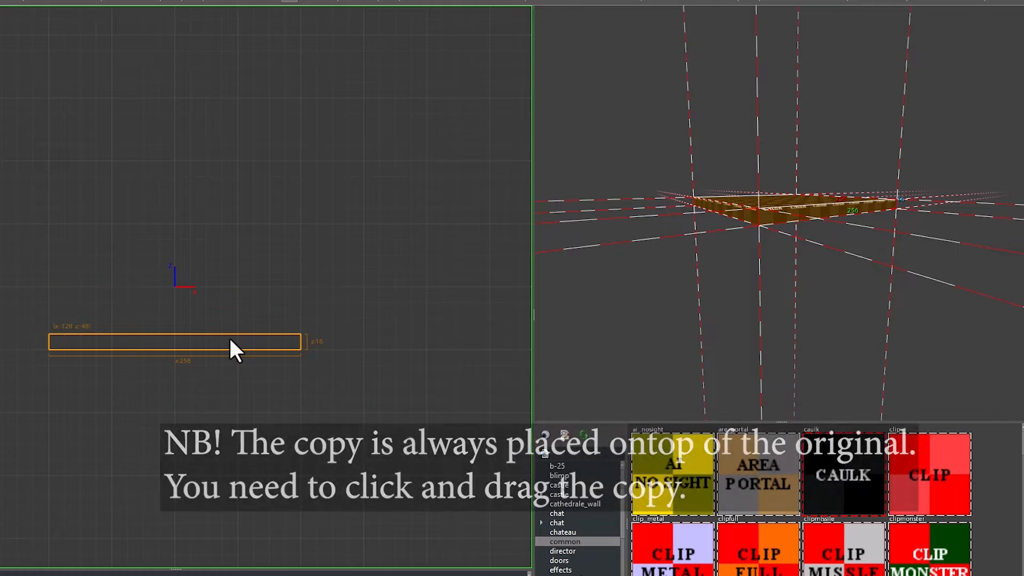
# Step: Duplicate the floor brush straight up as the roof, with its top at z 144, and deselect it
pyautogui.moveTo(231, 349); pyautogui.dragTo(228, 153)
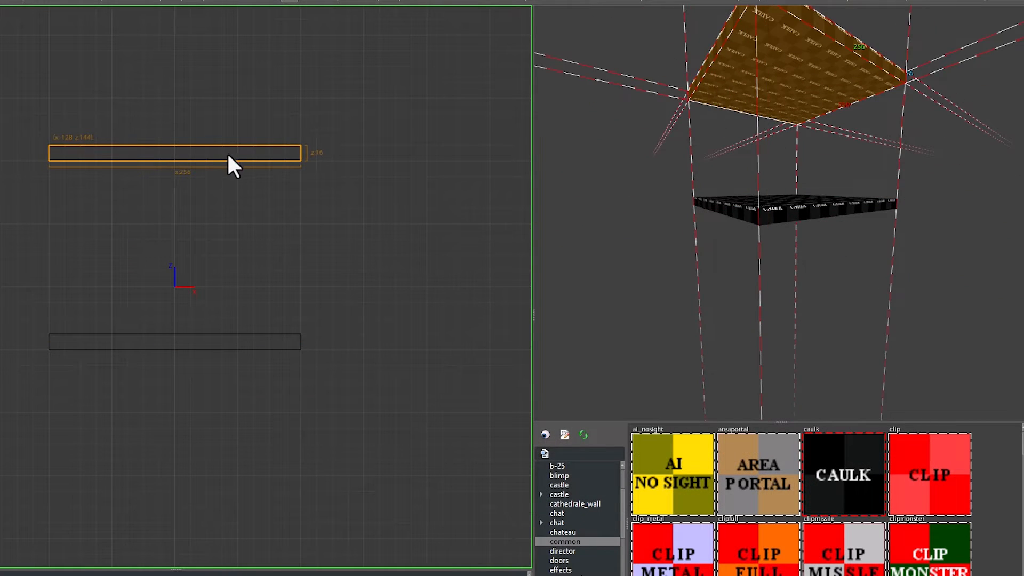
pyautogui.rightClick(768, 252)
pyautogui.press('w')
pyautogui.press('s')
pyautogui.press('a')
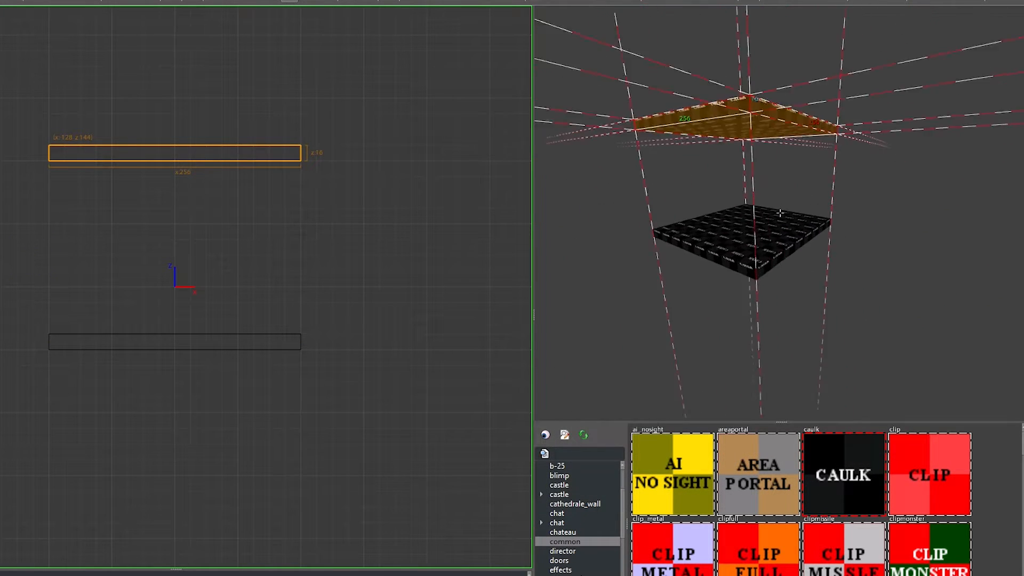
pyautogui.rightClick(777, 221)
pyautogui.press('Escape')
# Step: Draw a wall brush 16 units thick and 176 high between floor and roof, flush with the +X edge
pyautogui.moveTo(286, 162); pyautogui.dragTo(301, 335)
pyautogui.rightClick(728, 245)
pyautogui.press('w')
pyautogui.press('d')
pyautogui.press('a')
pyautogui.rightClick(777, 215)
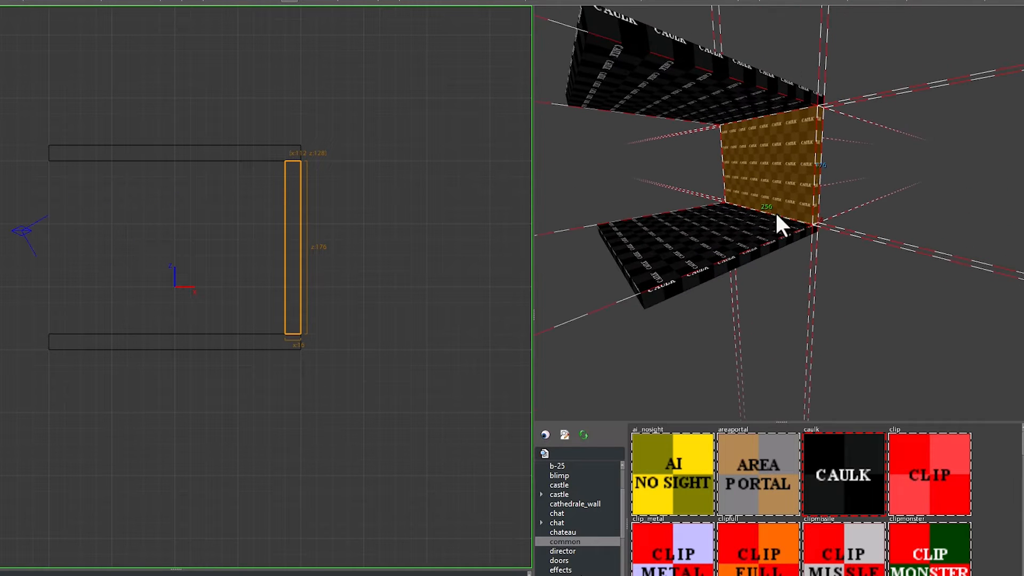
# Step: Place a wall copy just outside the floor's -X edge and move the +X wall just outside the opposite edge
pyautogui.moveTo(294, 244); pyautogui.dragTo(48, 238)
pyautogui.hotkey('ctrl', 'z')
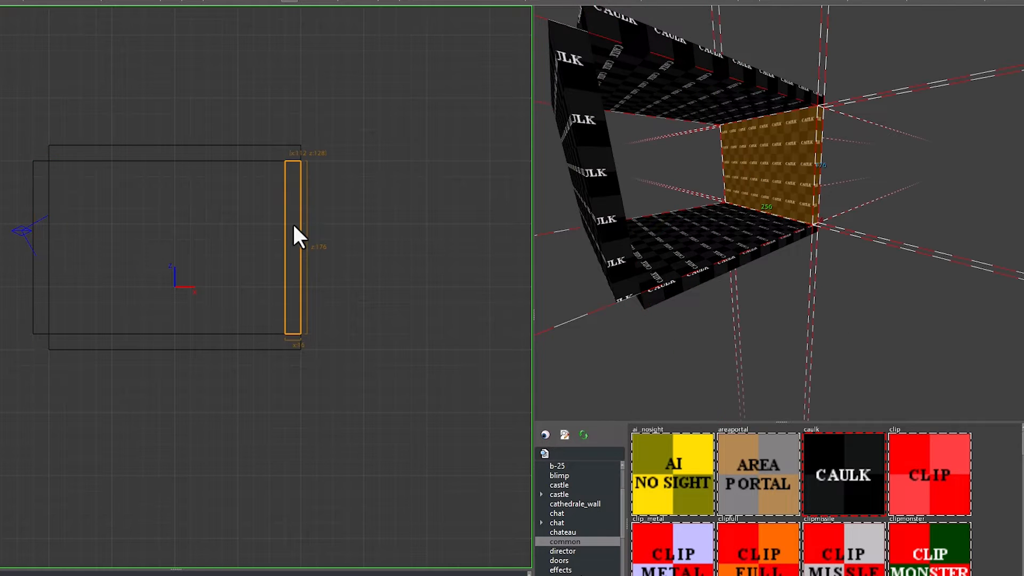
pyautogui.moveTo(293, 228); pyautogui.dragTo(304, 229)
pyautogui.press('Escape')
# Step: Draw a 256 by 176 brush filling the opening between the floor, the roof and the two side walls
pyautogui.moveTo(49, 162)
pyautogui.mouseDown()
pyautogui.moveTo(105, 216)
pyautogui.moveTo(281, 323)
pyautogui.moveTo(334, 330)
pyautogui.mouseUp()
pyautogui.rightClick(614, 306)
pyautogui.press('a')
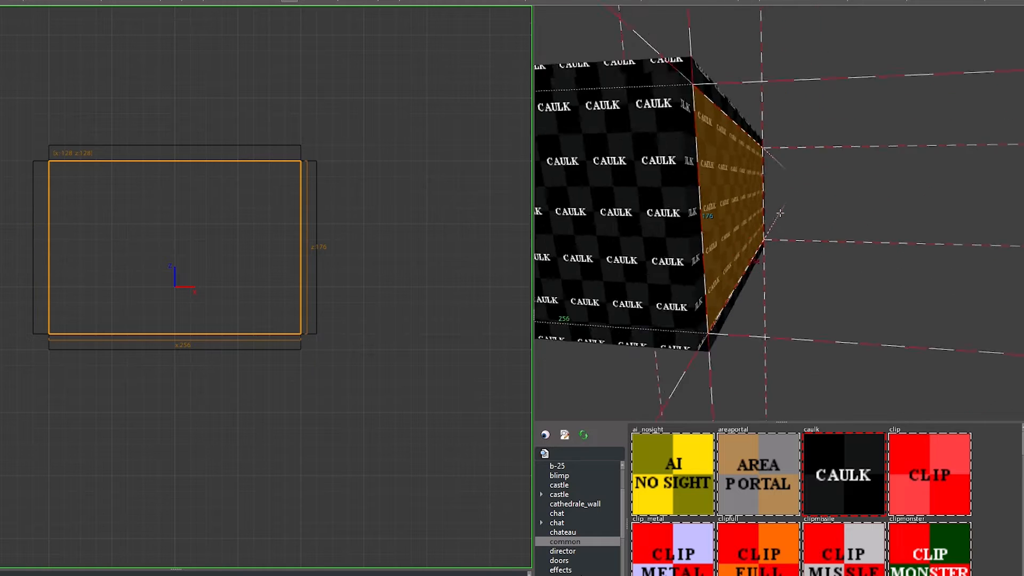
pyautogui.rightClick(780, 214)
# Step: Thin the new brush to 16 units in the XY view and move it just outside the floor's -Y edge
pyautogui.hotkey('ctrl', 'Tab')
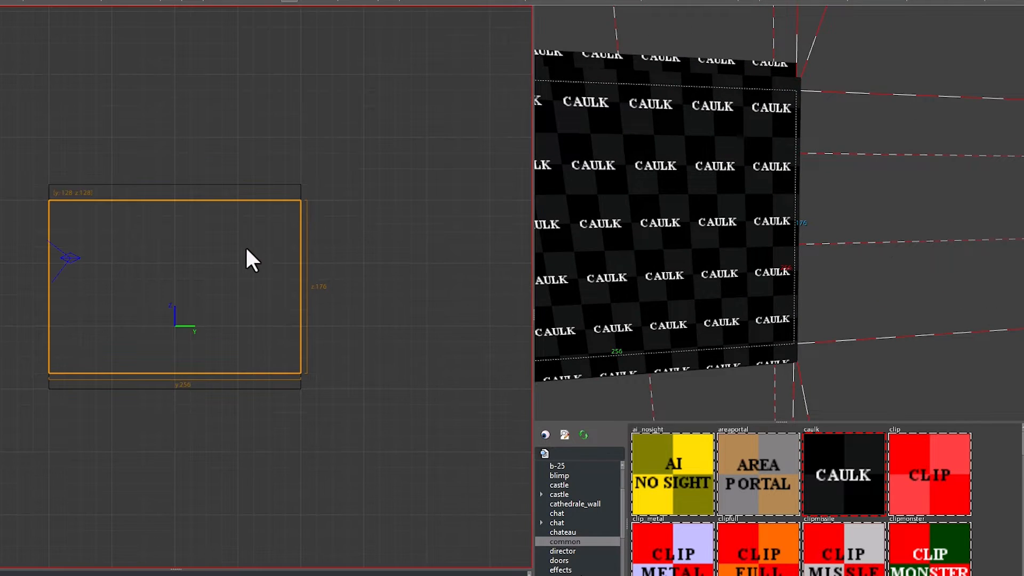
pyautogui.hotkey('ctrl', 'Tab')
pyautogui.moveTo(204, 134); pyautogui.dragTo(187, 369)
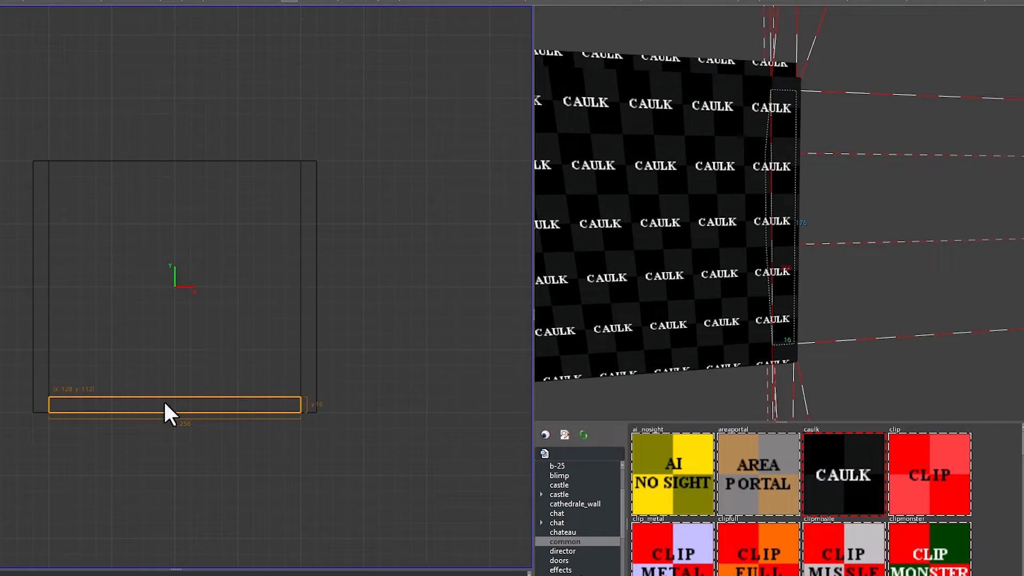
pyautogui.moveTo(164, 404); pyautogui.dragTo(174, 421)
pyautogui.rightClick(603, 330)
pyautogui.press('w')
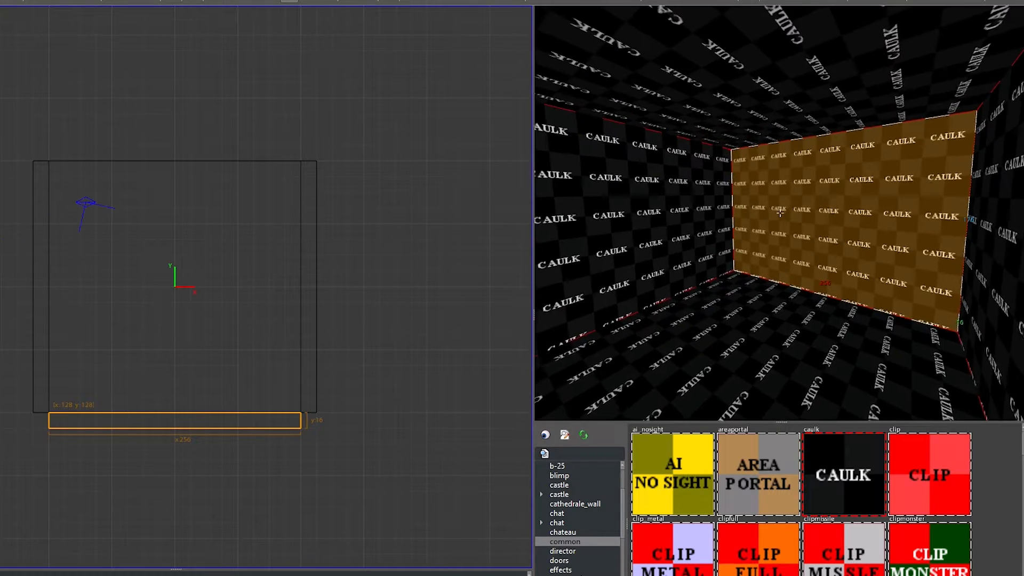
pyautogui.press('s')
pyautogui.rightClick(780, 213)
# Step: Duplicate the -Y wall to just outside the +Y edge to close the room, and deselect it
pyautogui.press('space')
pyautogui.moveTo(233, 422)
pyautogui.mouseDown()
pyautogui.moveTo(255, 170)
pyautogui.moveTo(233, 157)
pyautogui.mouseUp()
pyautogui.press('Escape')
pyautogui.rightClick(598, 187)
pyautogui.press('w')
pyautogui.press('s')
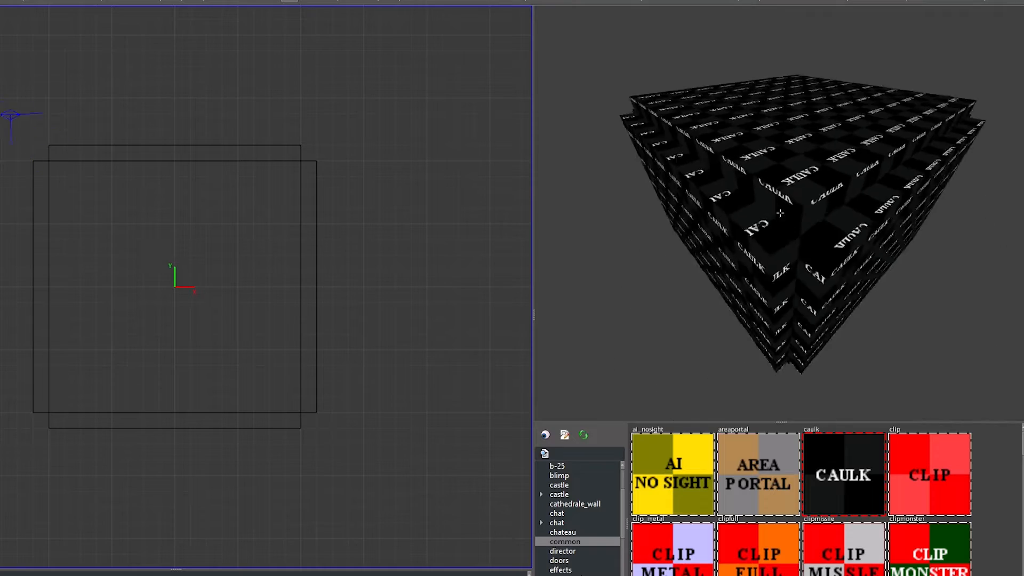
pyautogui.press('w')
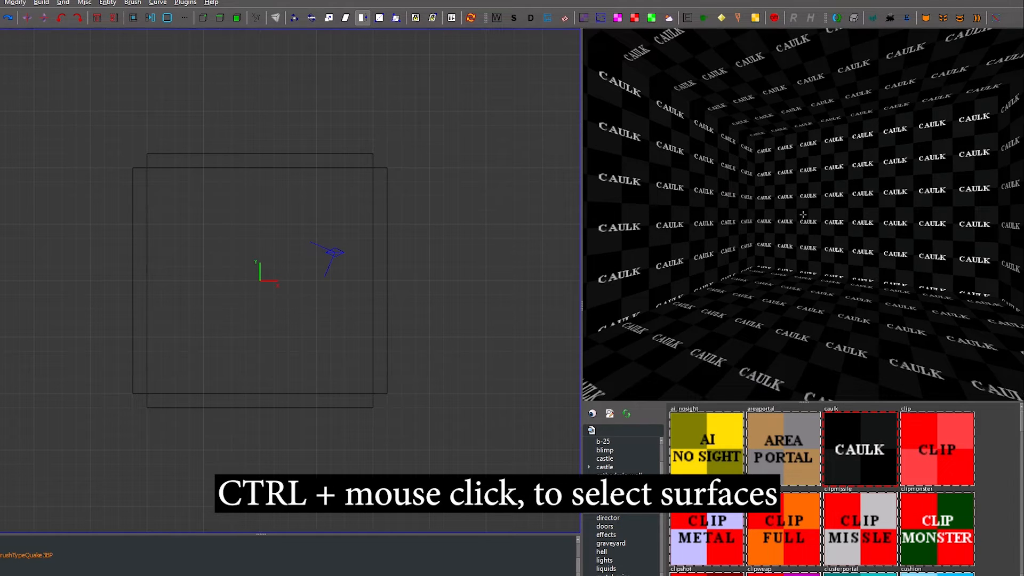
# Step: Select the inner surfaces of two opposite walls from inside the room
pyautogui.keyDown('ctrl'); pyautogui.click(685, 219); pyautogui.keyUp('ctrl')
pyautogui.keyDown('ctrl'); pyautogui.click(1008, 231); pyautogui.keyUp('ctrl')
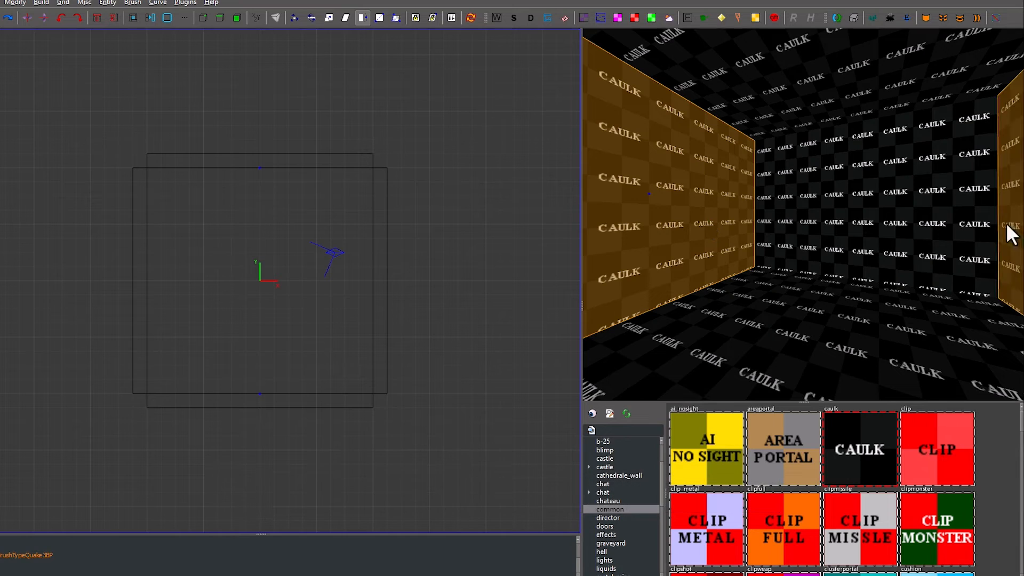
pyautogui.rightClick(906, 238)
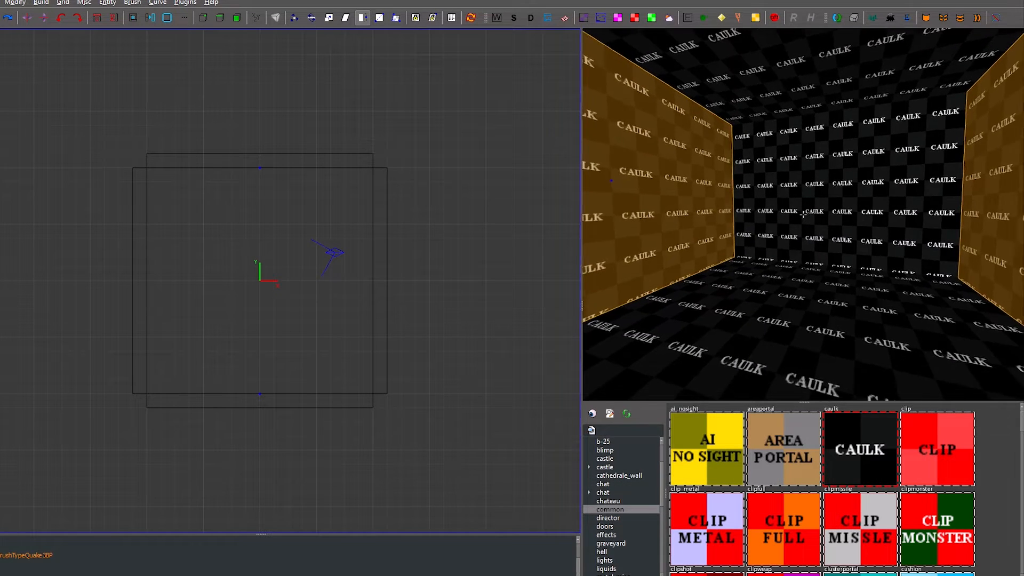
pyautogui.press('s')
pyautogui.rightClick(803, 214)
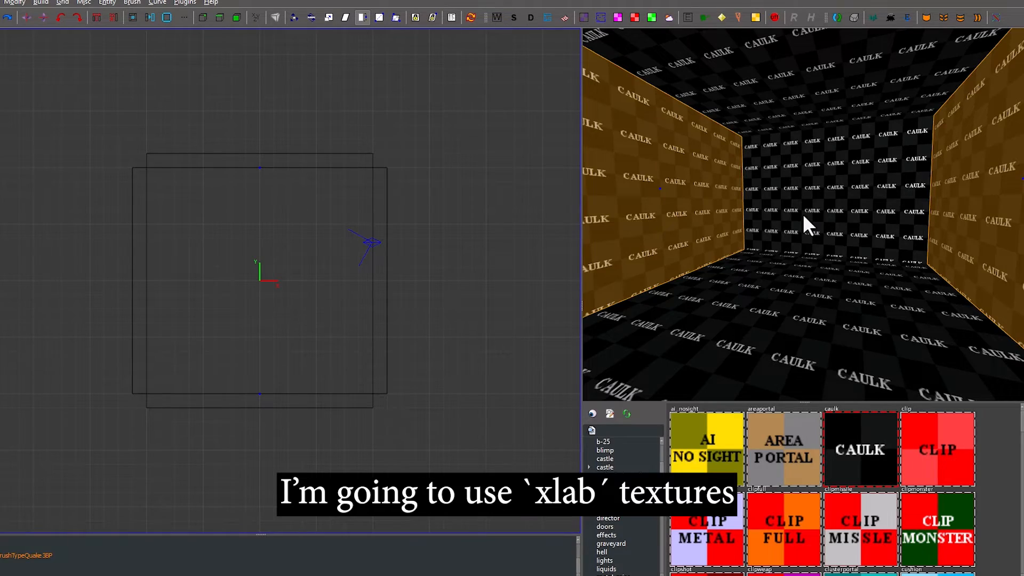
# Step: Load the xlab_wall texture set from the xlab group
pyautogui.scroll(-10, 608, 470)
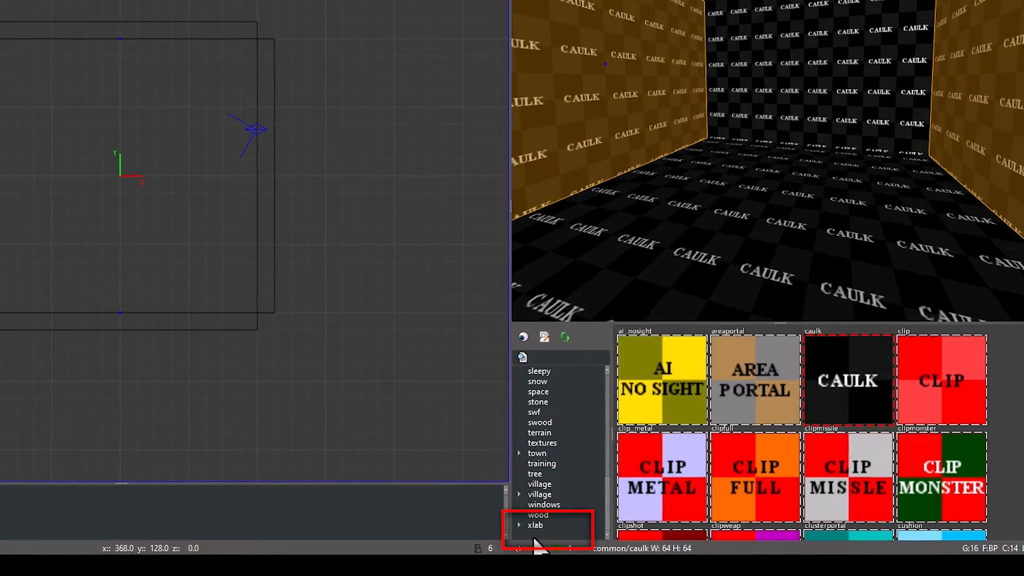
pyautogui.click(518, 525)
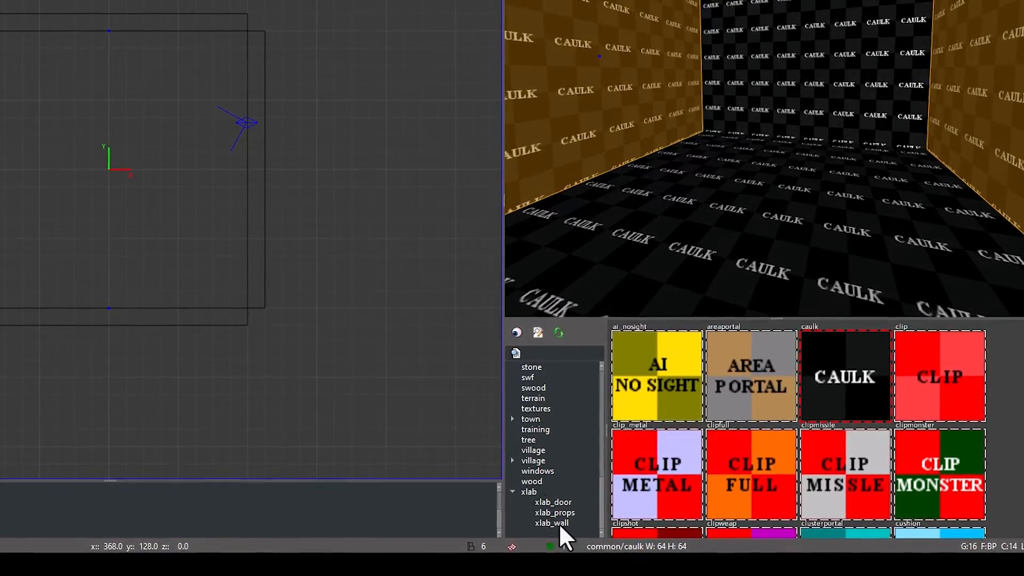
pyautogui.click(559, 523)
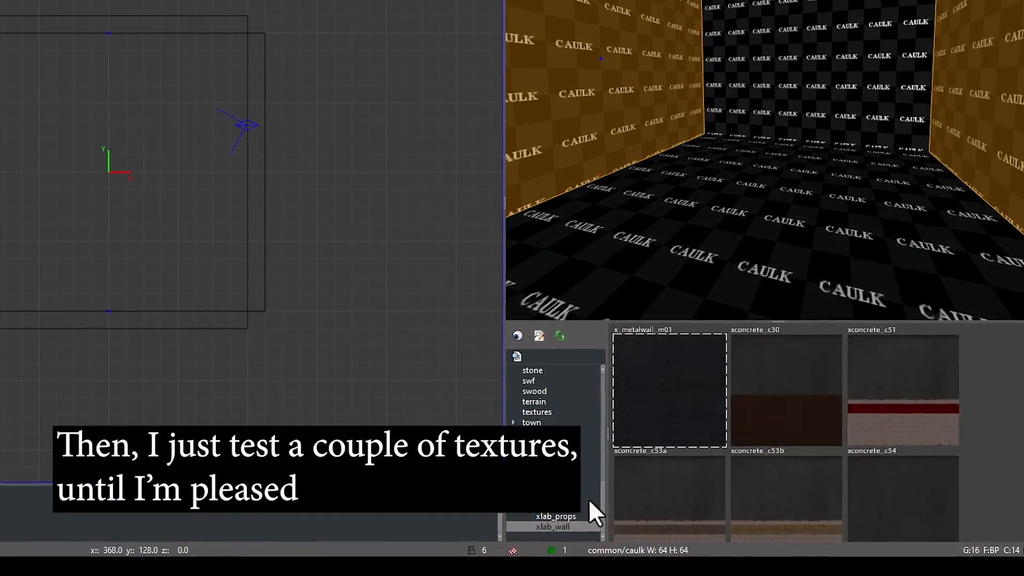
# Step: Try x_metalwall_m01 on the two selected wall surfaces, settle on xmetal_m02a_trim, and deselect them
pyautogui.click(673, 408)
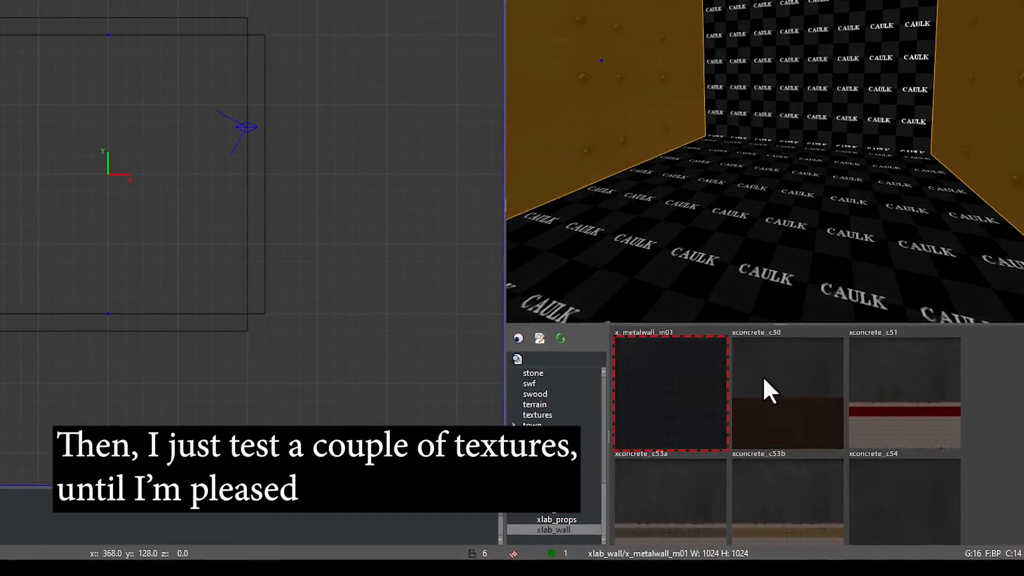
pyautogui.scroll(-5, 769, 392)
pyautogui.click(901, 467)
pyautogui.moveTo(847, 192); pyautogui.dragTo(779, 95, button='right')
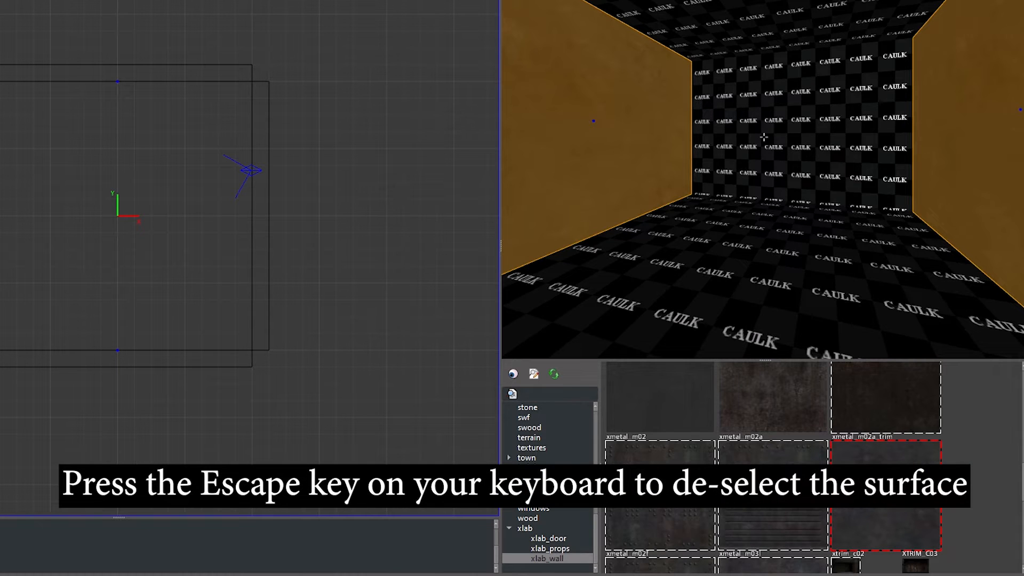
pyautogui.press('Escape')
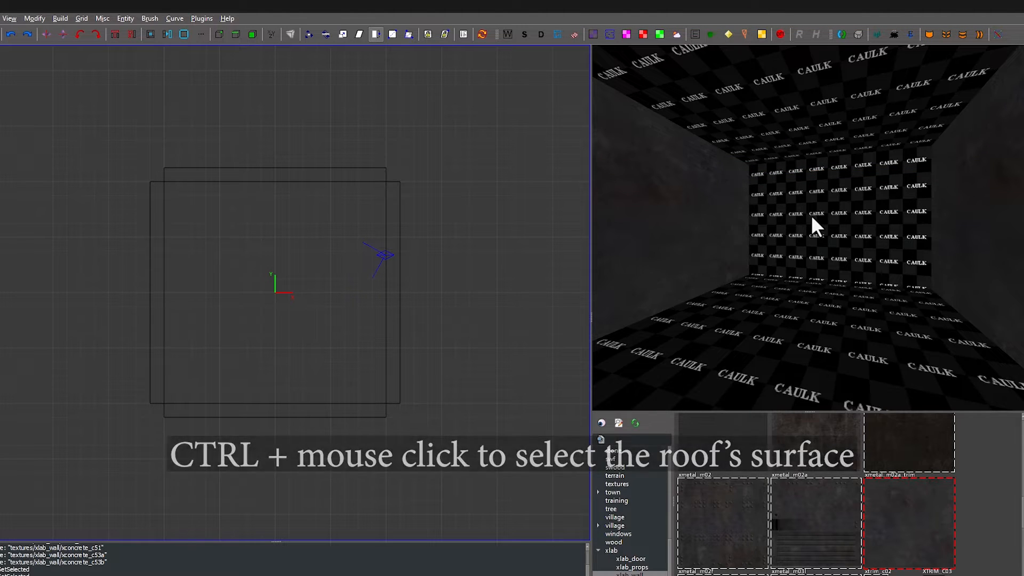
# Step: Select the roof's inner surface, load the skies texture set and apply sky_escape1
pyautogui.keyDown('ctrl'); pyautogui.click(796, 128); pyautogui.keyUp('ctrl')
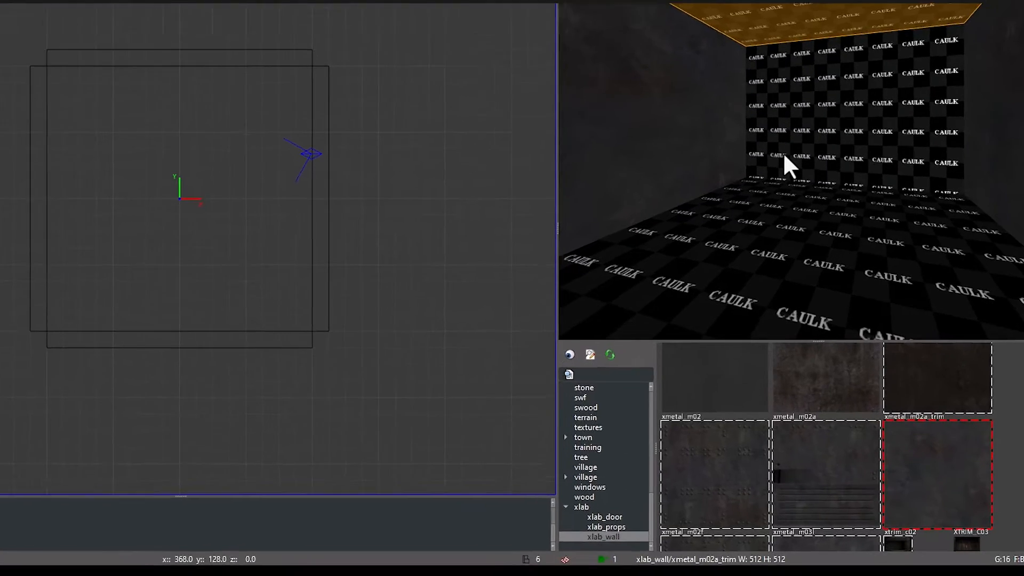
pyautogui.scroll(2, 647, 482)
pyautogui.click(578, 384)
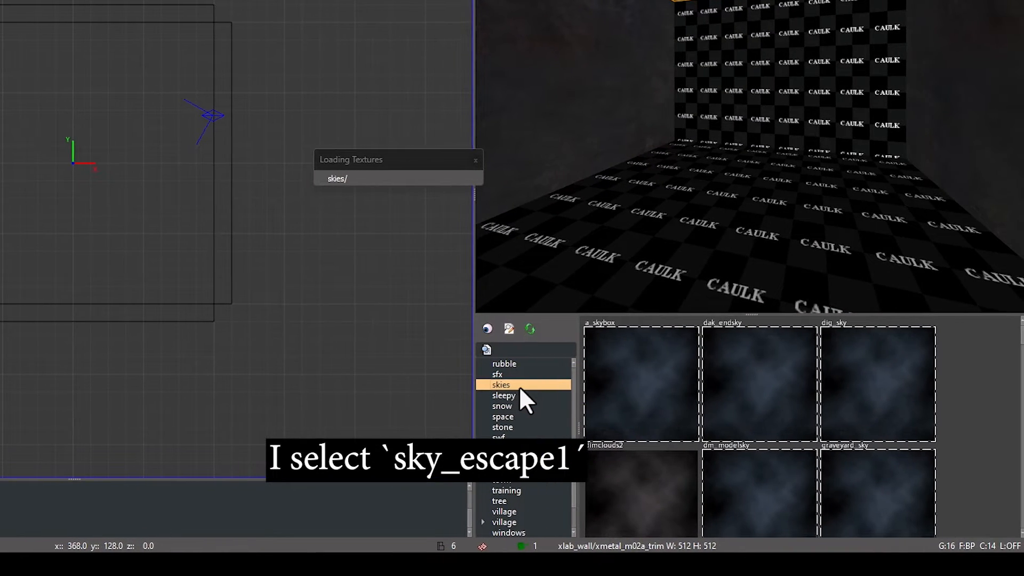
pyautogui.scroll(-5, 768, 428)
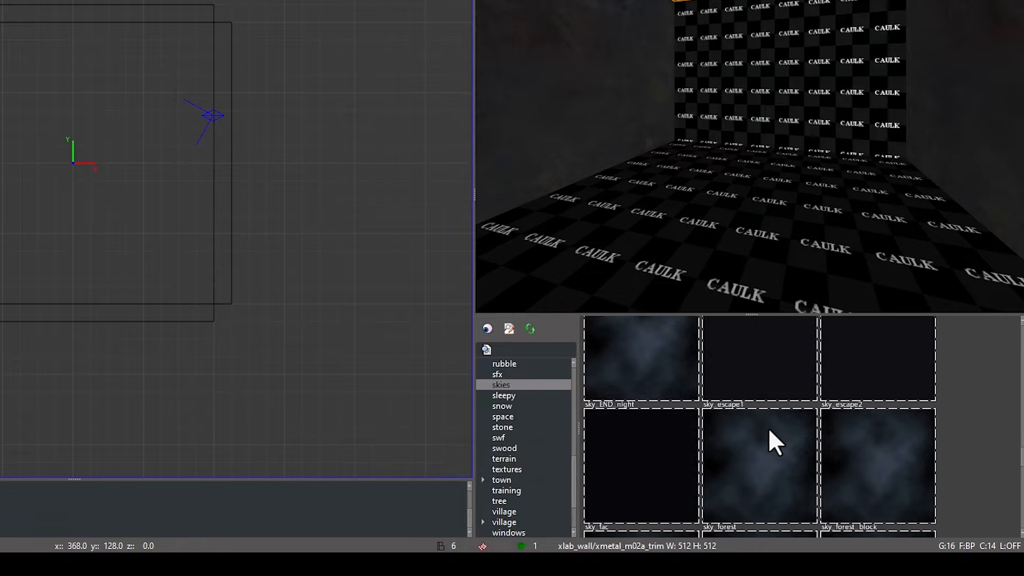
pyautogui.click(739, 468)
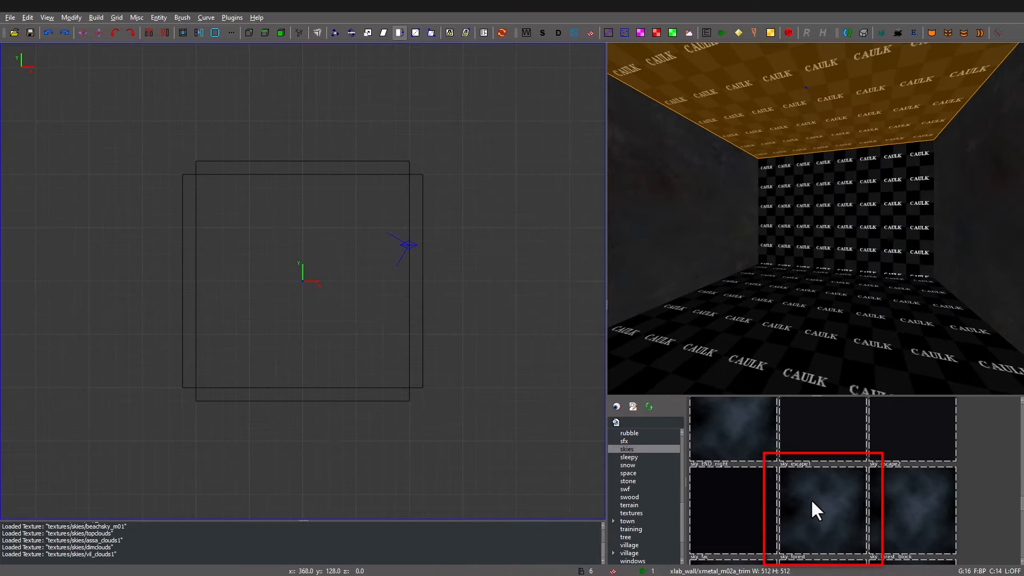
# Step: Apply the carpet_c10 texture from the chat set to the floor's inner surface
pyautogui.press('Escape')
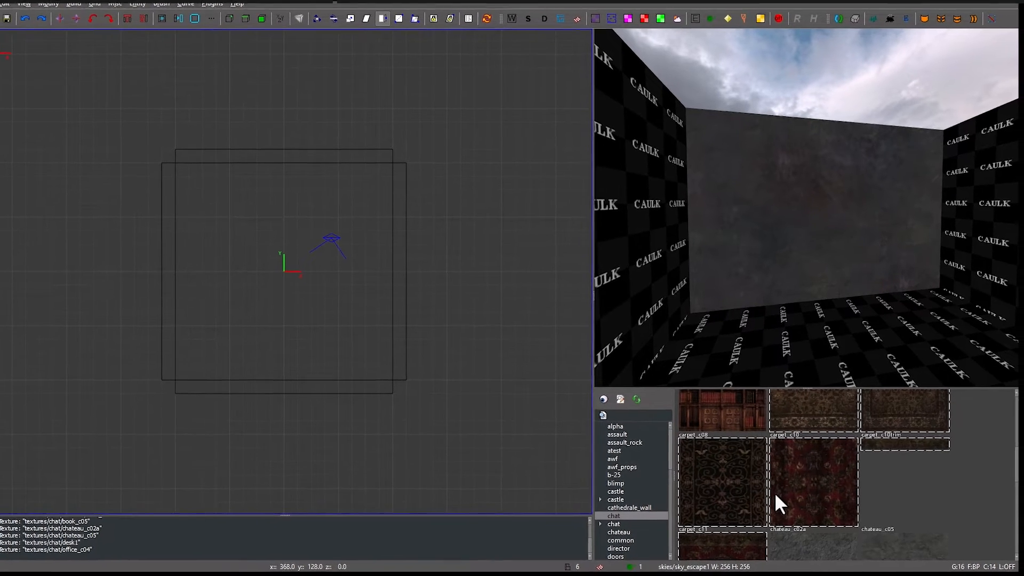
pyautogui.click(764, 486)
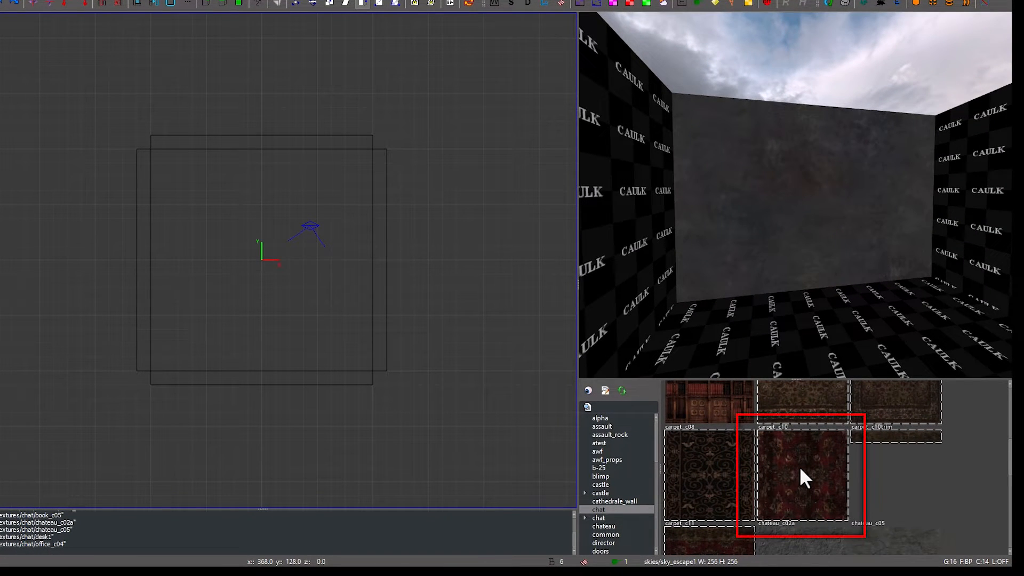
pyautogui.keyDown('ctrl'); pyautogui.middleClick(813, 343); pyautogui.keyUp('ctrl')
pyautogui.rightClick(824, 341)
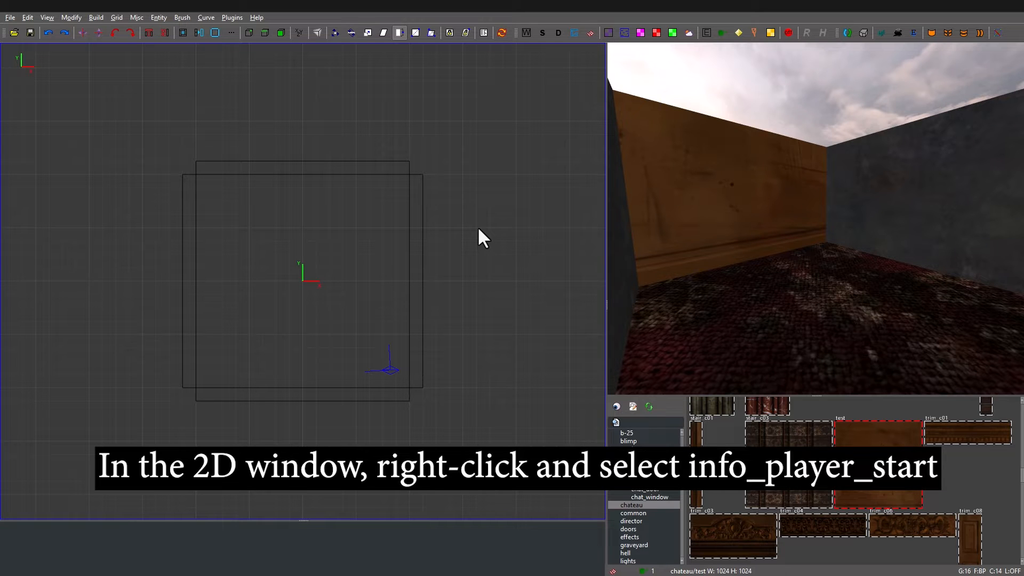
# Step: Place an info_player_start entity in the room's upper-left corner in top view and lower it to just above the floor
pyautogui.rightClick(350, 209)
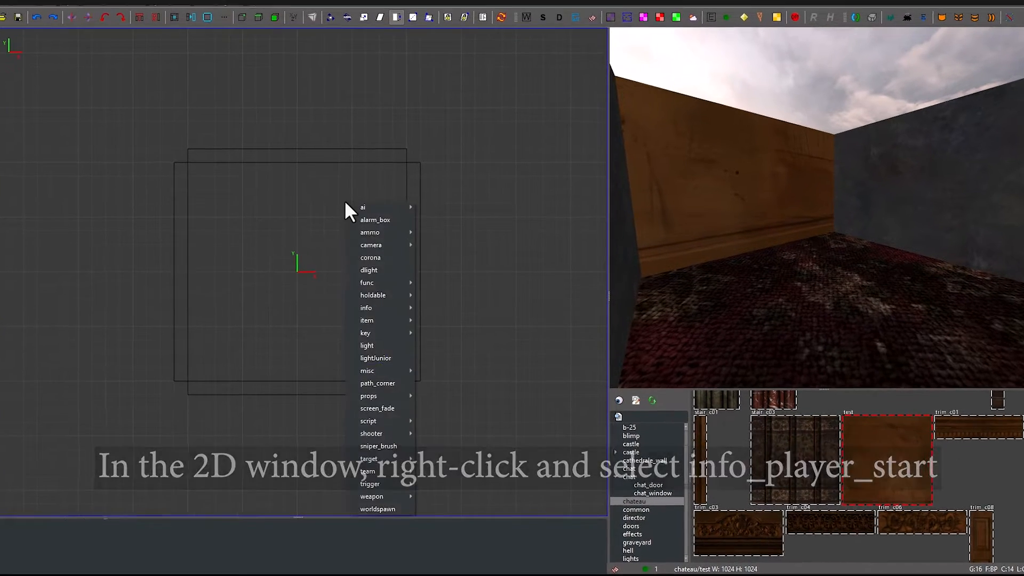
pyautogui.moveTo(392, 297)
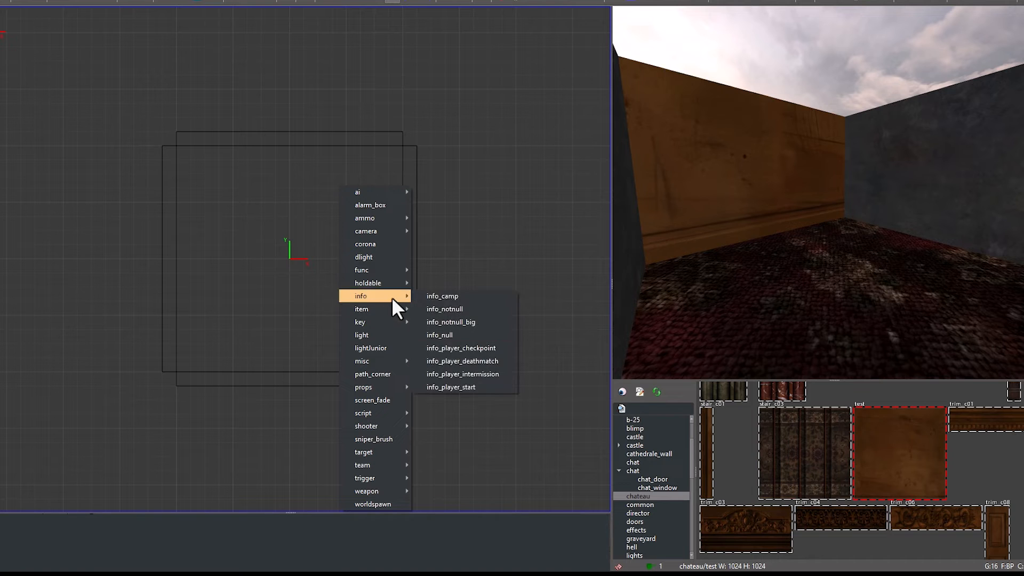
pyautogui.click(459, 387)
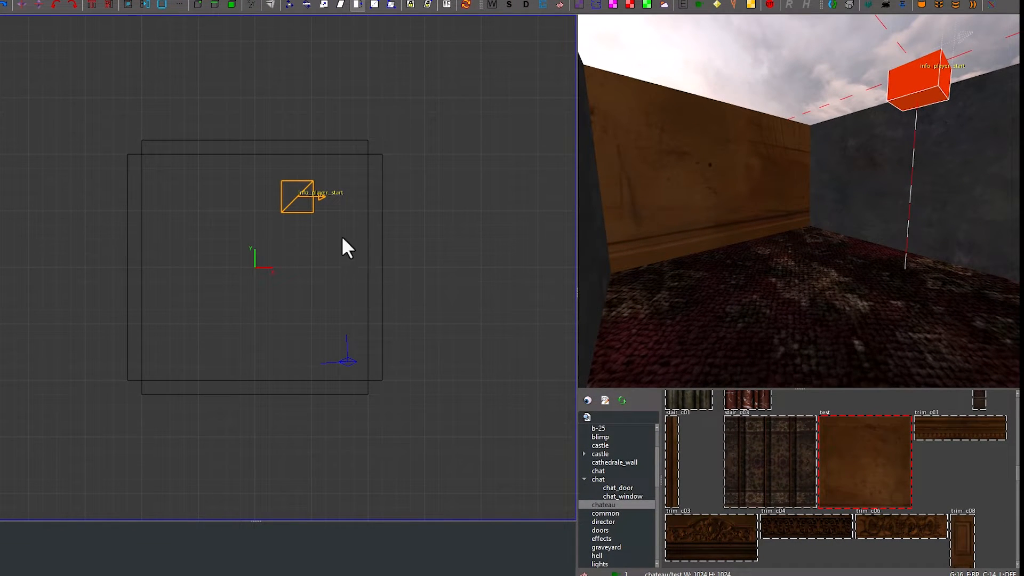
pyautogui.moveTo(299, 203); pyautogui.dragTo(171, 189)
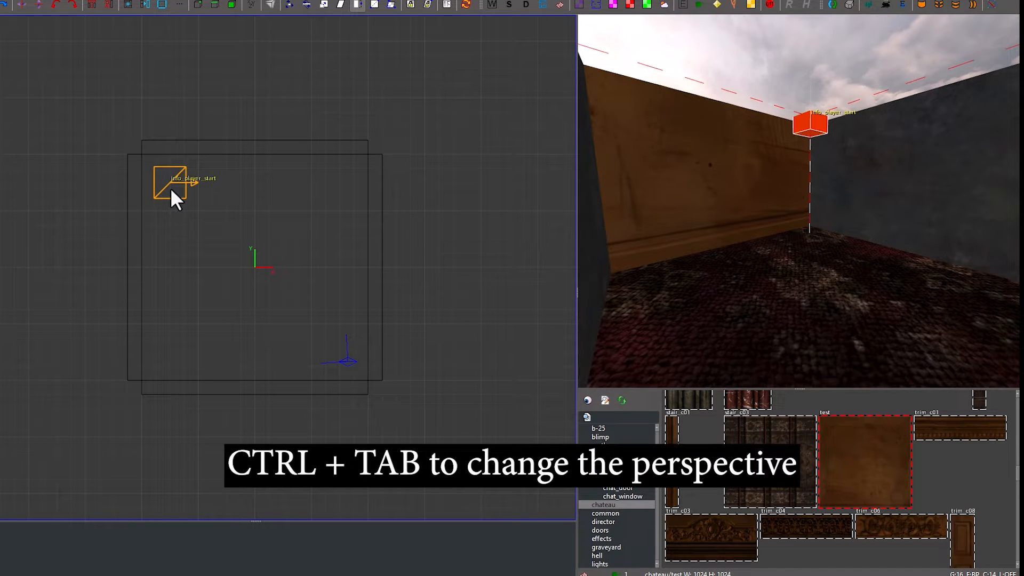
pyautogui.hotkey('ctrl', 'Tab')
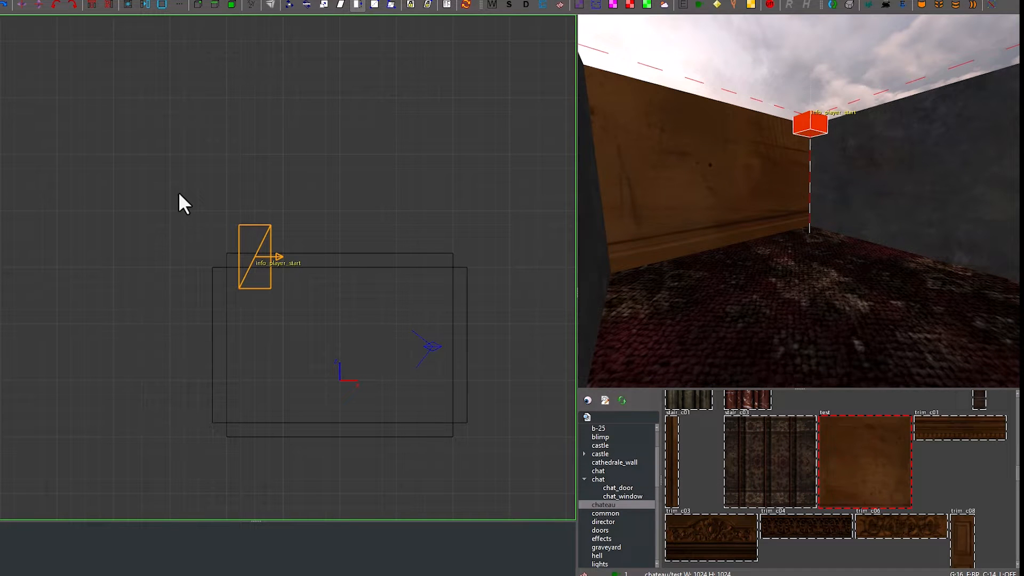
pyautogui.moveTo(258, 274); pyautogui.dragTo(265, 389)
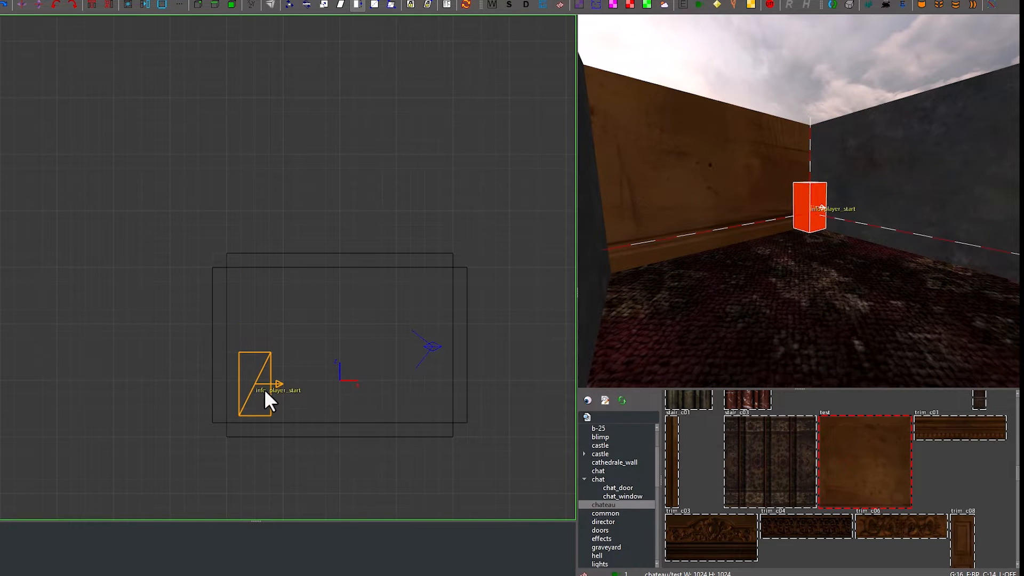
# Step: Draw a 48 × 48 × 48 box brush on the floor against the wall, beside the player start
pyautogui.rightClick(815, 292)
pyautogui.press('w')
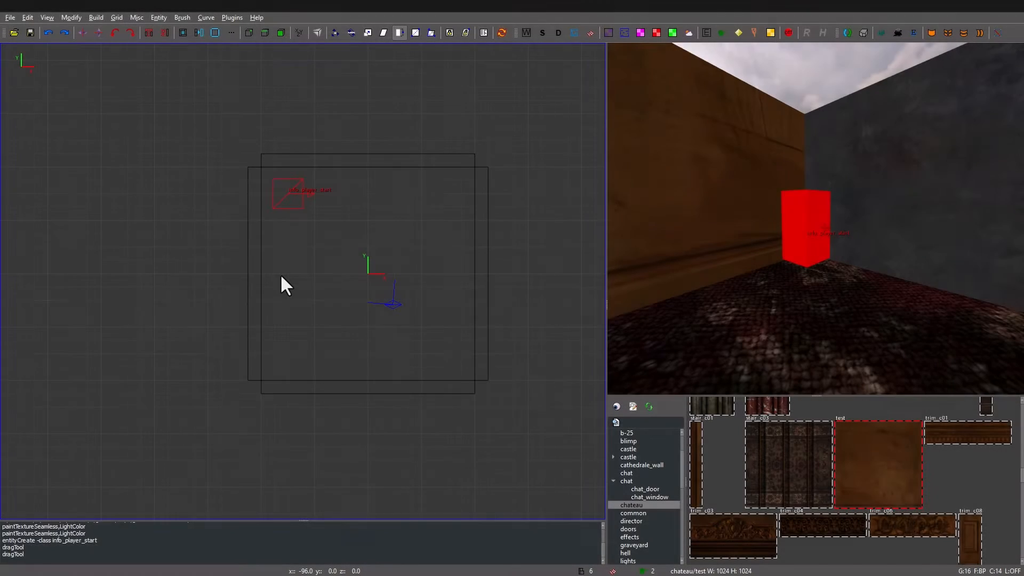
pyautogui.moveTo(270, 252)
pyautogui.mouseDown()
pyautogui.moveTo(296, 281)
pyautogui.moveTo(304, 319)
pyautogui.mouseUp()
pyautogui.hotkey('ctrl', 'Tab')
pyautogui.rightClick(686, 299)
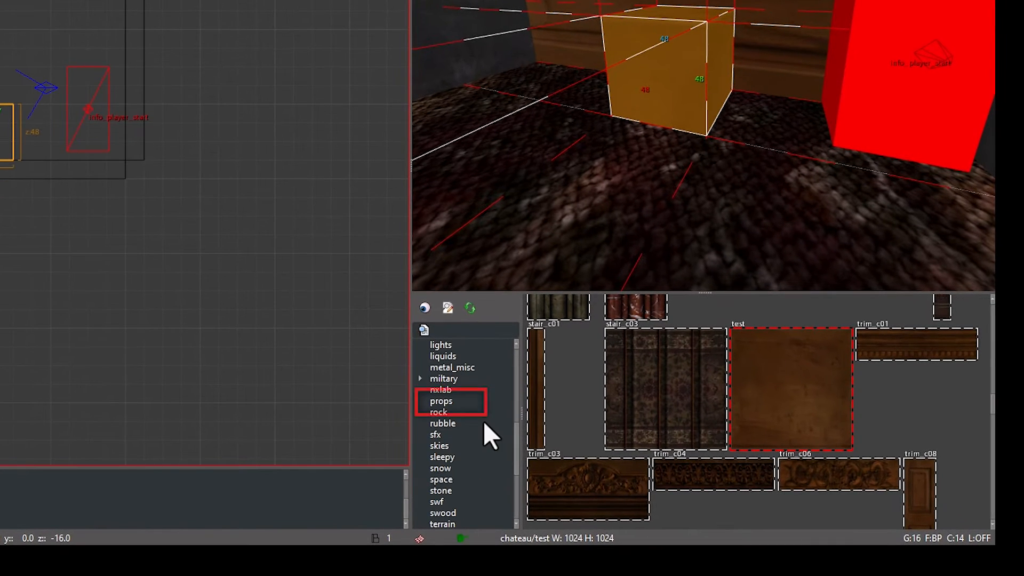
# Step: Texture the new box with box_m05a from the props set and fit the texture once across its faces
pyautogui.click(462, 402)
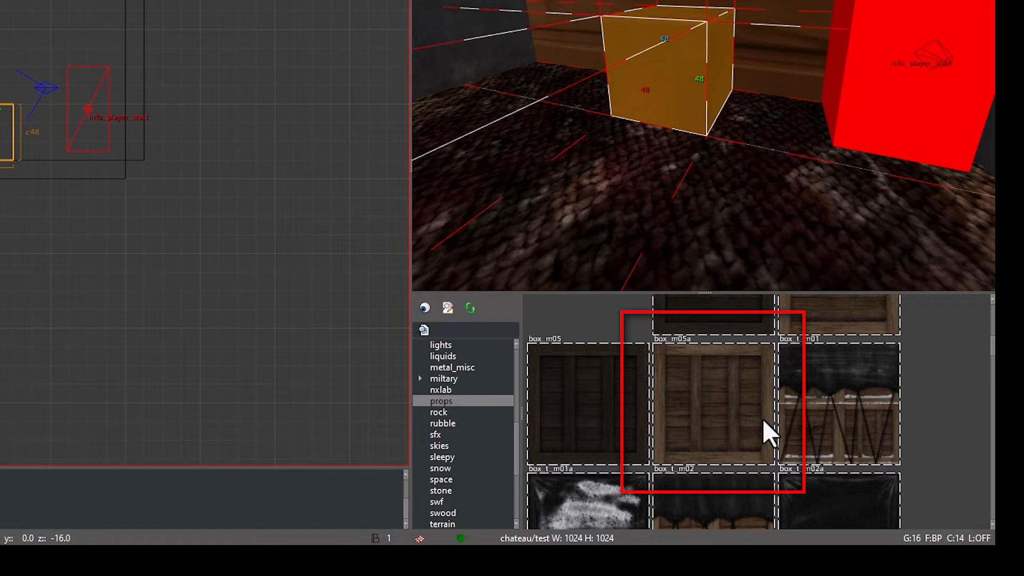
pyautogui.click(708, 405)
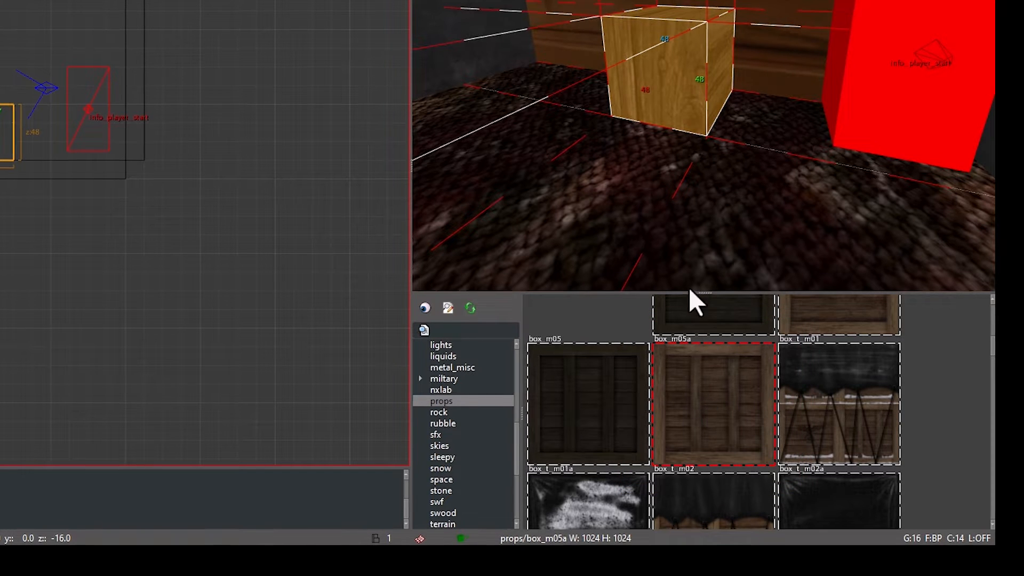
pyautogui.moveTo(637, 190); pyautogui.dragTo(699, 58, button='right')
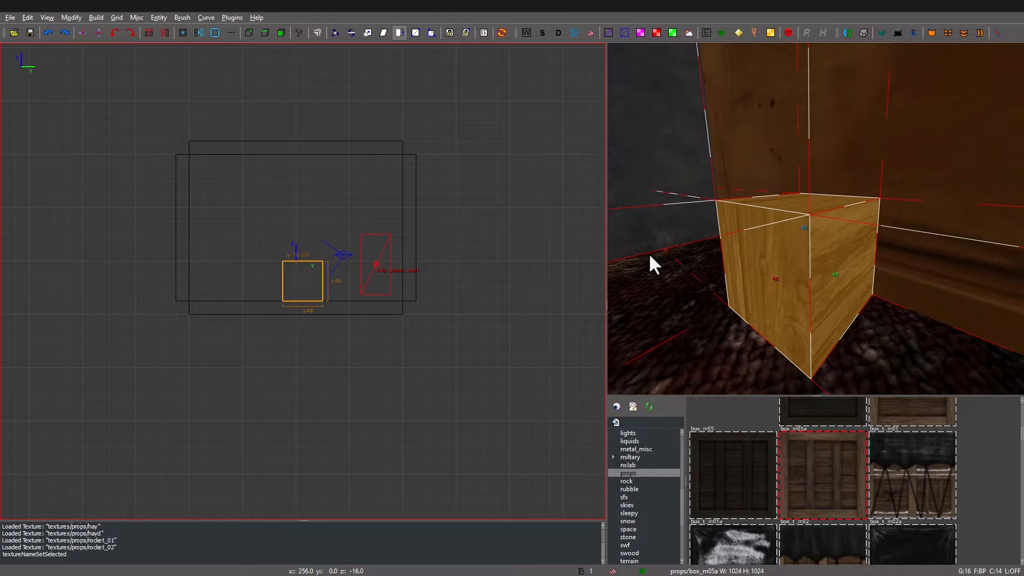
pyautogui.press('s')
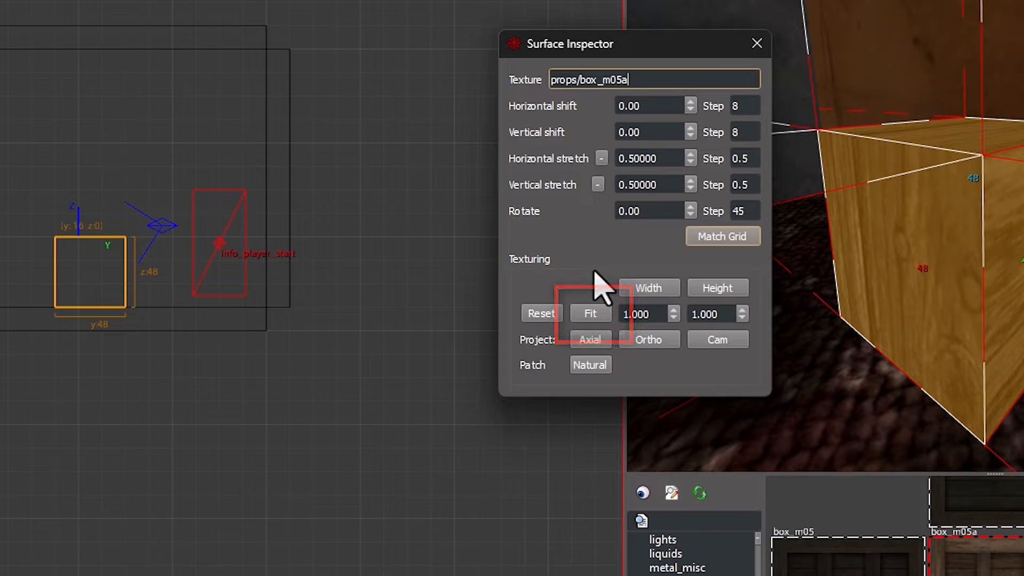
pyautogui.click(591, 314)
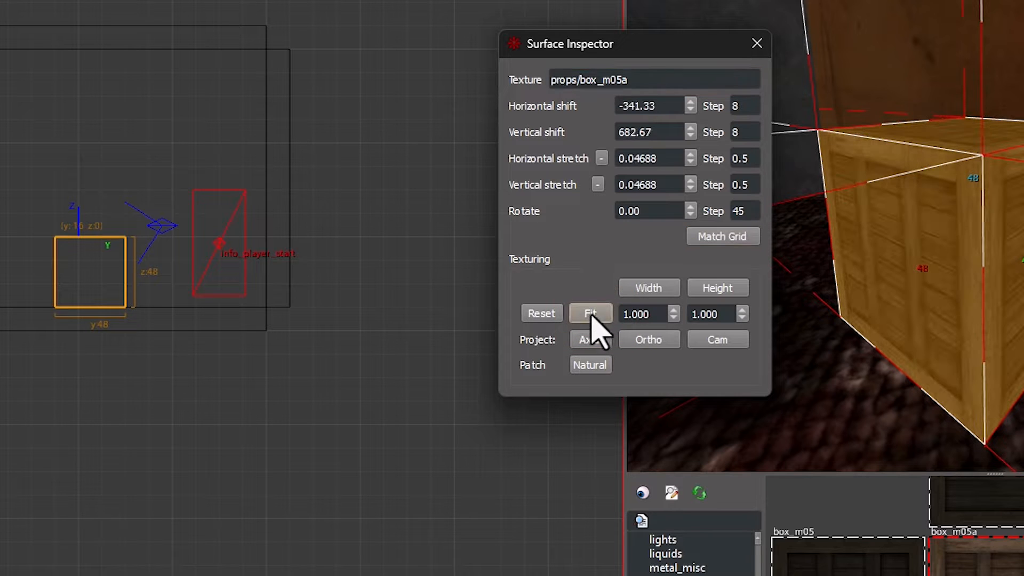
pyautogui.click(757, 43)
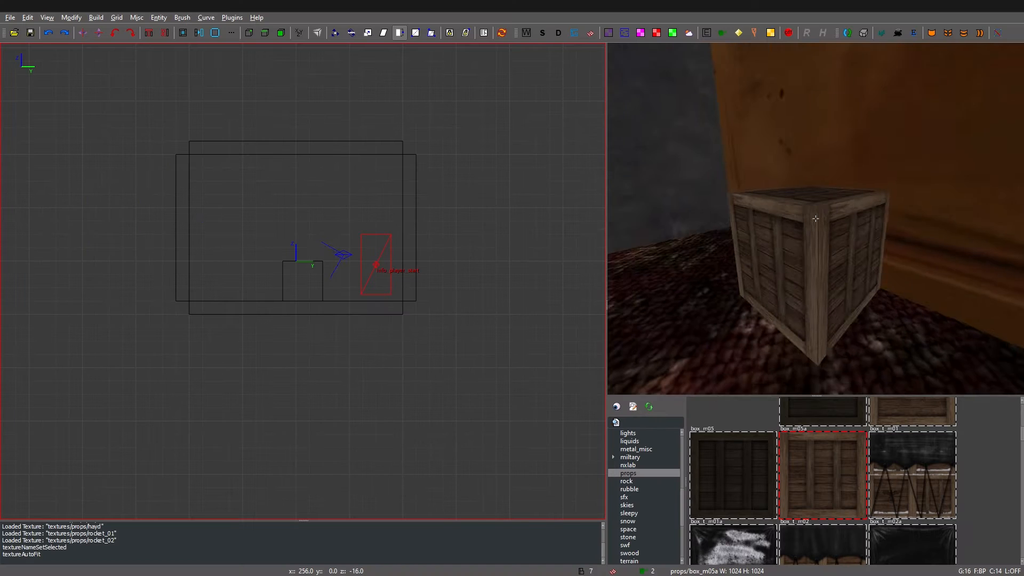
# Step: Stretch the wooden crate to 96 units along X and 96 units high, keeping its 48-unit width, and deselect it
pyautogui.rightClick(984, 162)
pyautogui.press('s')
pyautogui.press('a')
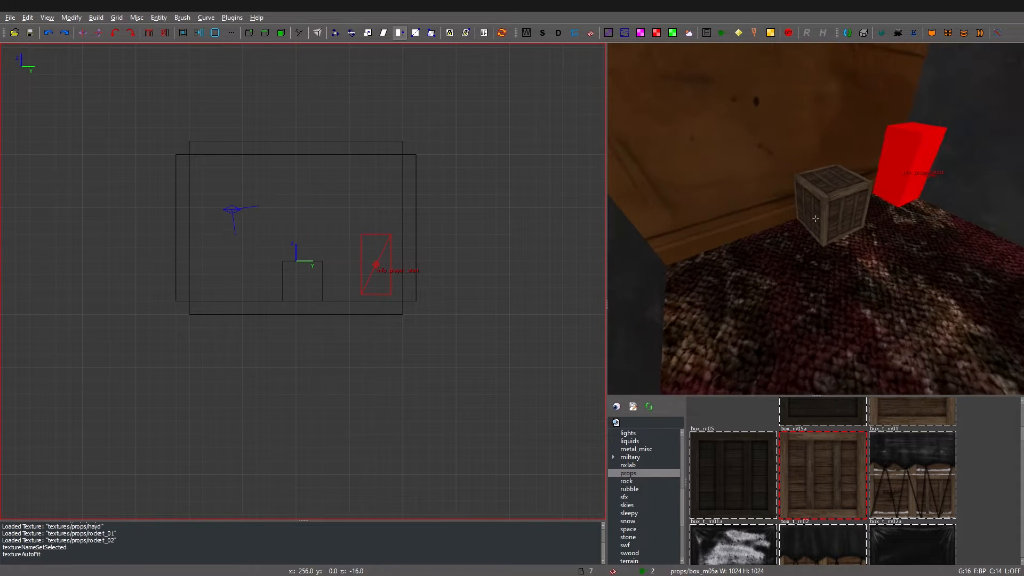
pyautogui.press('w')
pyautogui.press('s')
pyautogui.press('a')
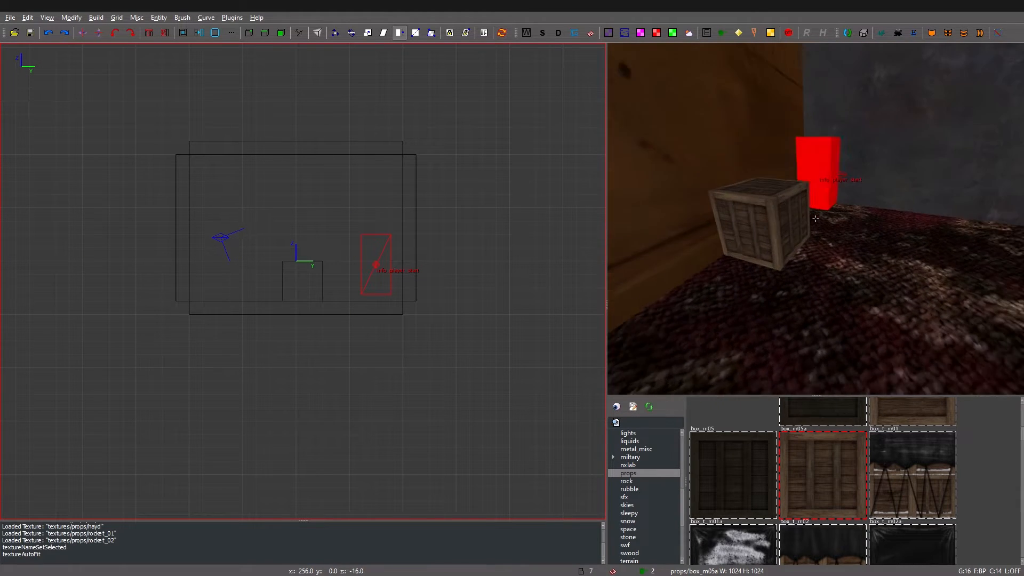
pyautogui.rightClick(816, 218)
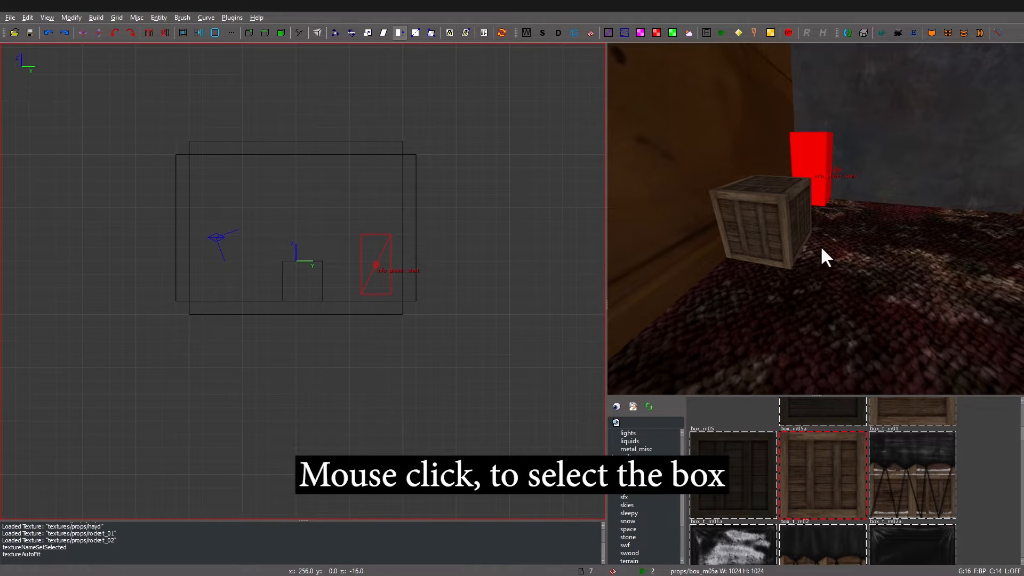
pyautogui.click(775, 219)
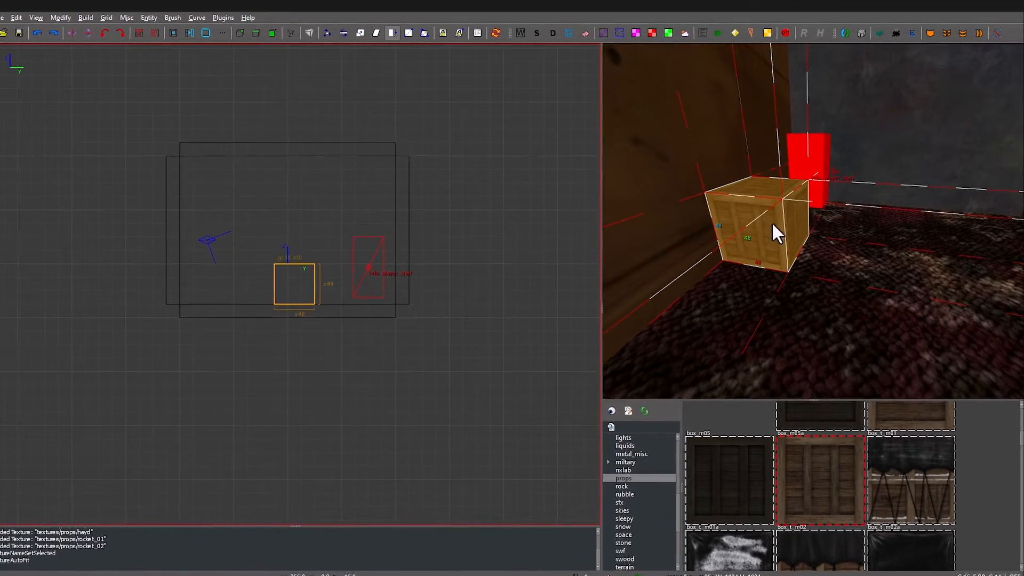
pyautogui.hotkey('ctrl', 'Tab')
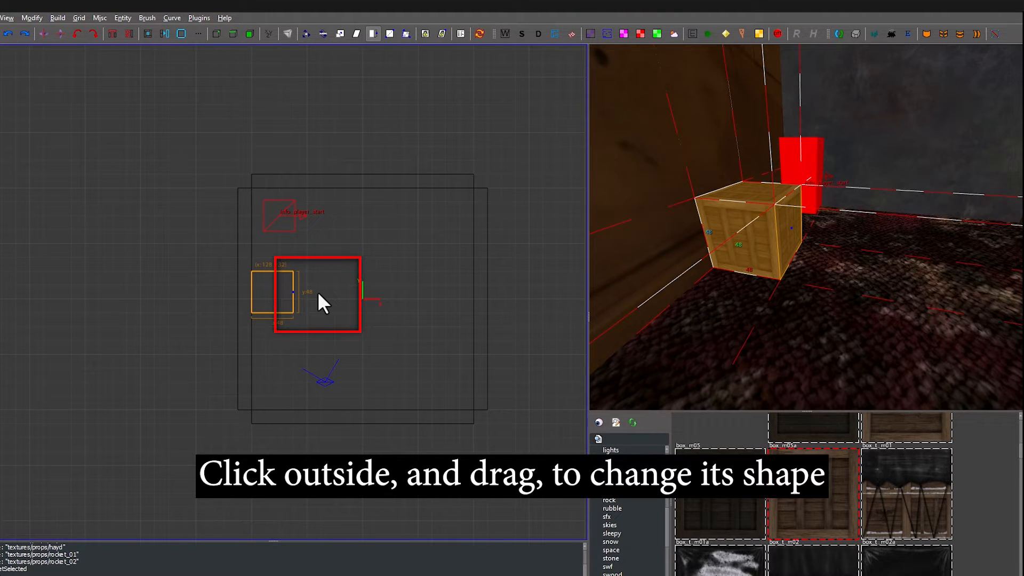
pyautogui.moveTo(320, 293)
pyautogui.mouseDown()
pyautogui.moveTo(354, 296)
pyautogui.moveTo(291, 244)
pyautogui.moveTo(290, 208)
pyautogui.mouseUp()
pyautogui.hotkey('ctrl', 'Tab')
pyautogui.press('Escape')
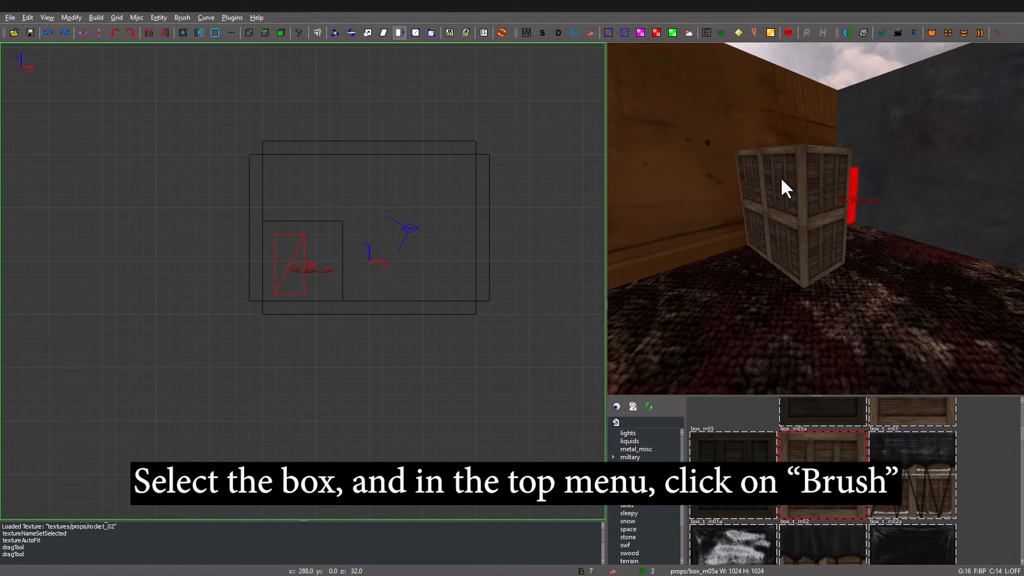
# Step: Select the enlarged crate and make it a detail brush
pyautogui.keyDown('shift'); pyautogui.click(766, 172); pyautogui.keyUp('shift')
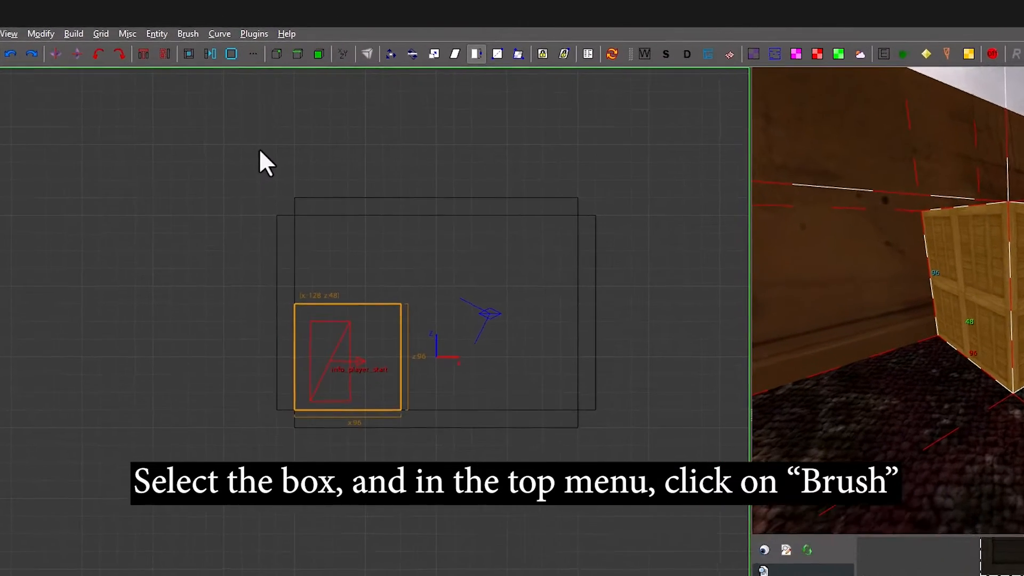
pyautogui.click(193, 49)
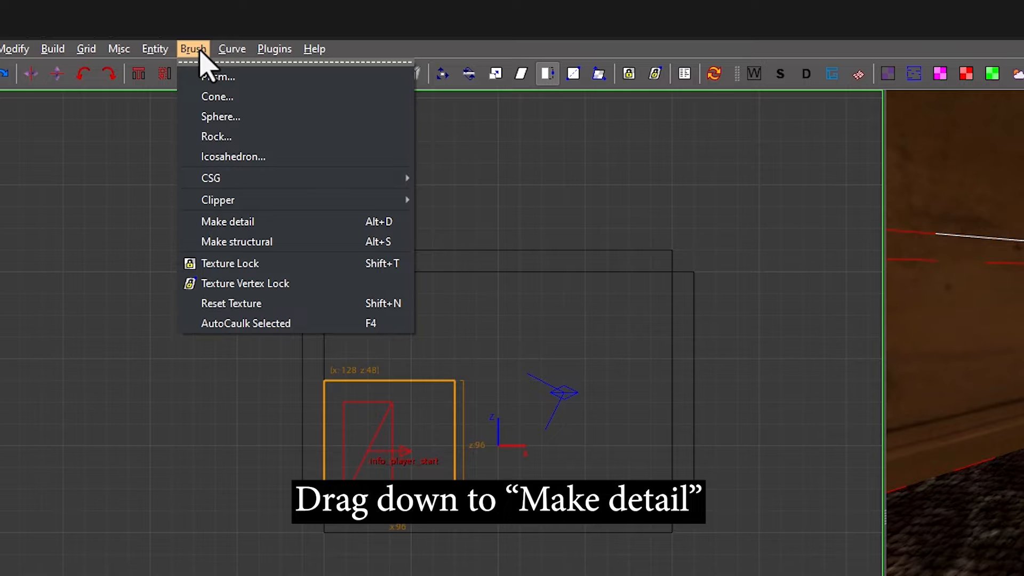
pyautogui.click(275, 226)
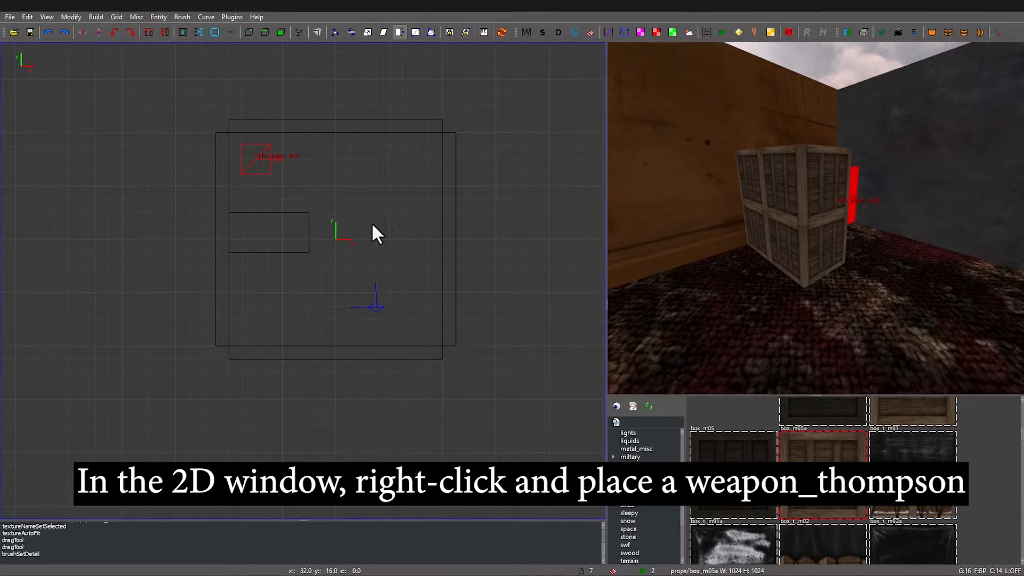
# Step: Add a weapon_thompson entity in the open area near the player start and deselect it
pyautogui.rightClick(371, 155)
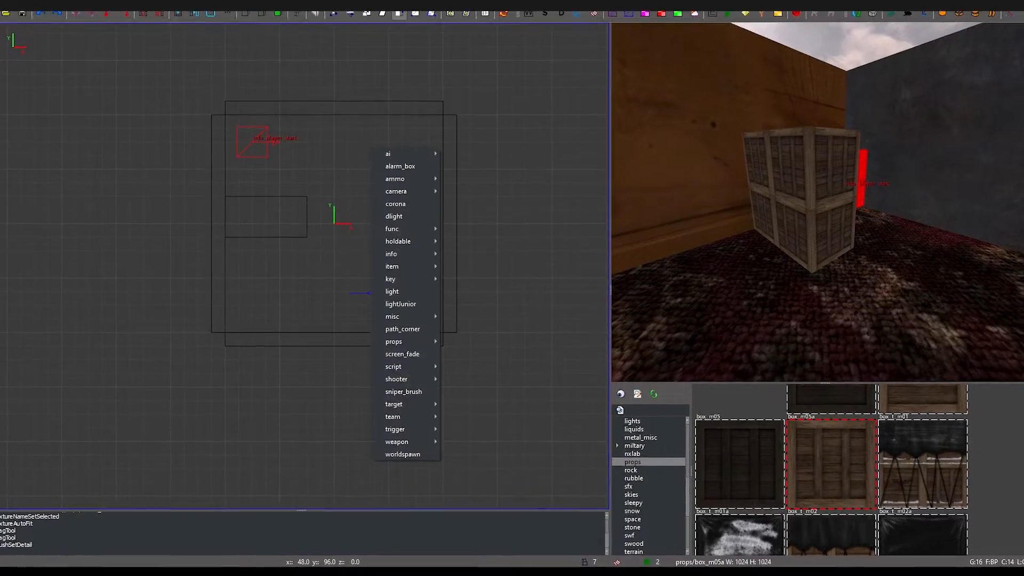
pyautogui.moveTo(410, 446)
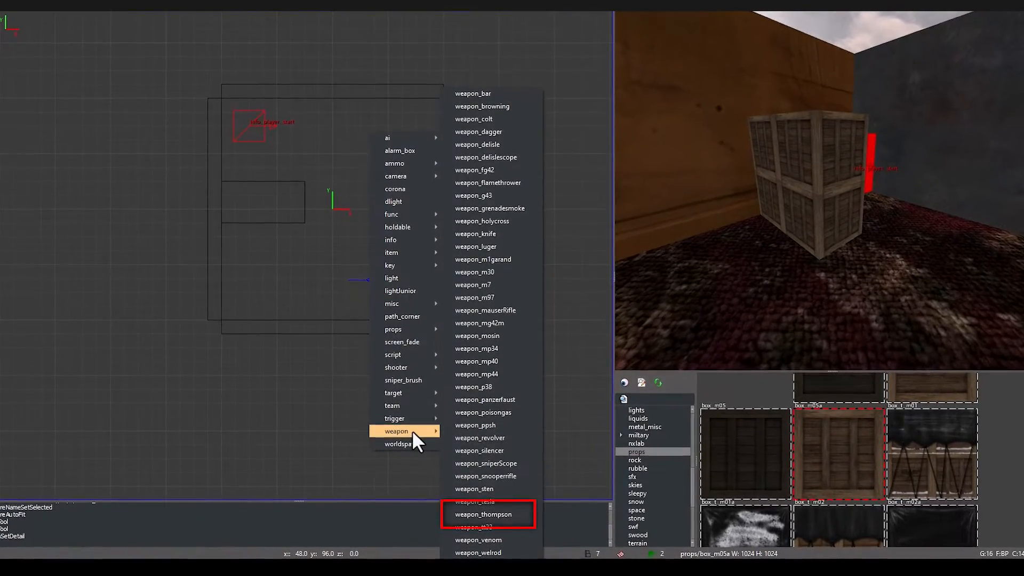
pyautogui.click(503, 514)
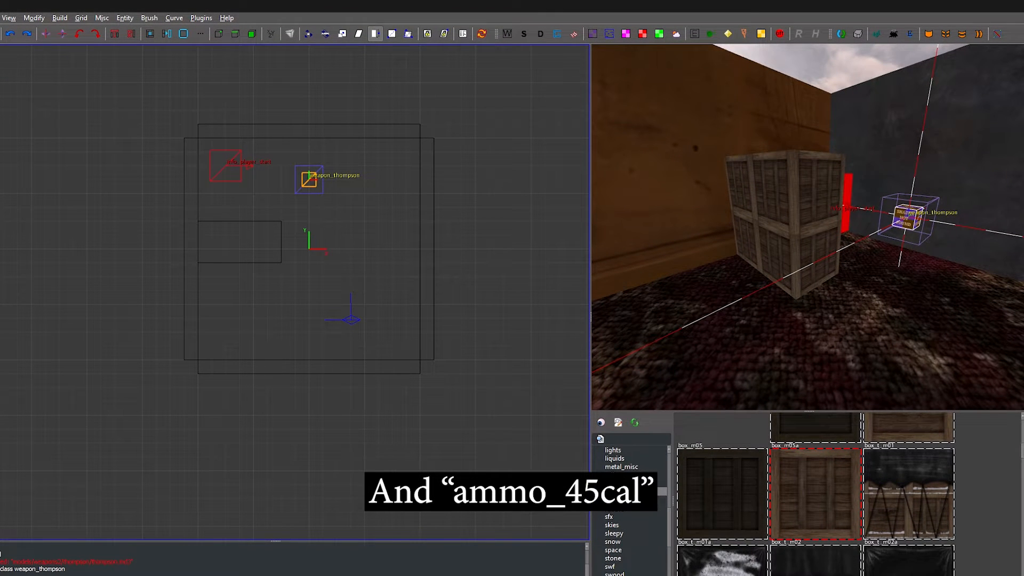
pyautogui.press('Escape')
# Step: Add an ammo_45cal entity in the open area near the weapon_thompson
pyautogui.rightClick(342, 241)
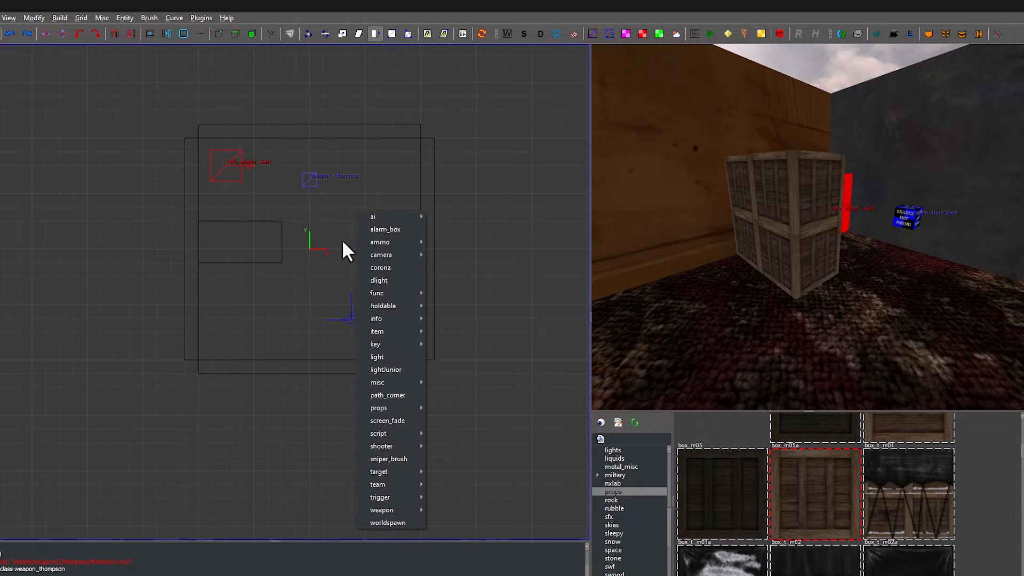
pyautogui.moveTo(376, 245)
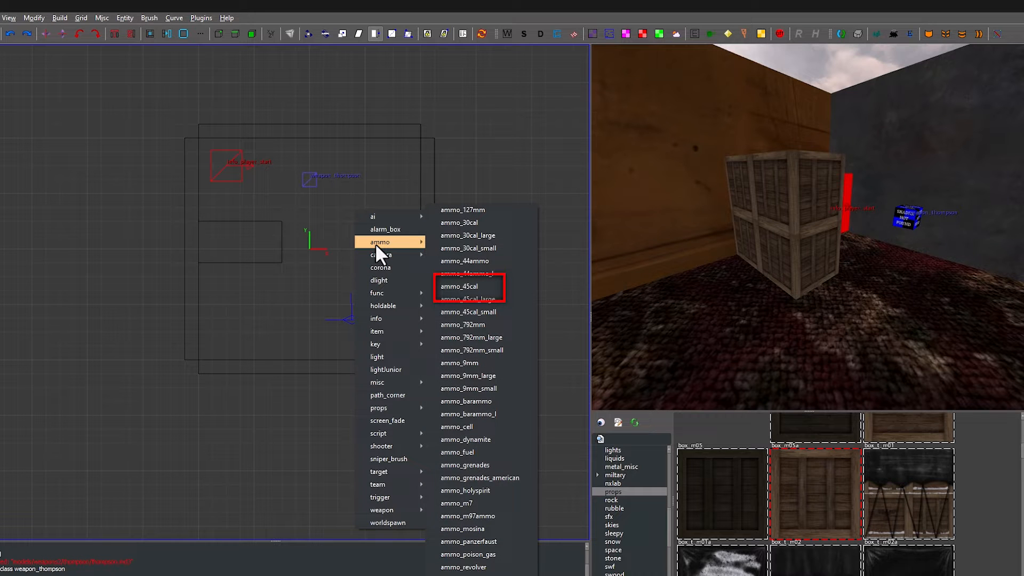
pyautogui.click(490, 287)
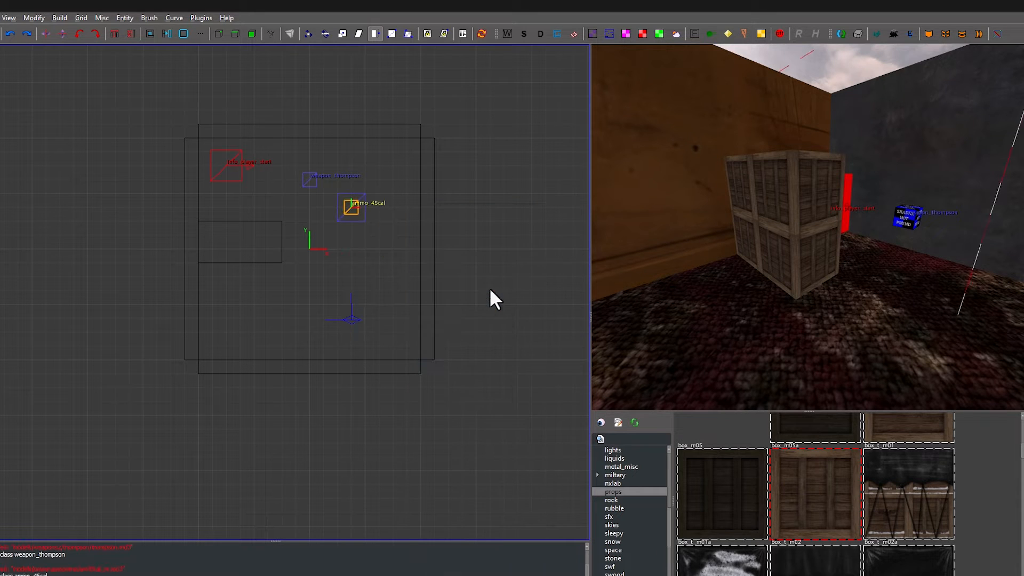
# Step: Lower the ammo_45cal entity to near the floor, shift it toward the wall opposite the crate, and deselect it
pyautogui.rightClick(799, 300)
pyautogui.rightClick(808, 228)
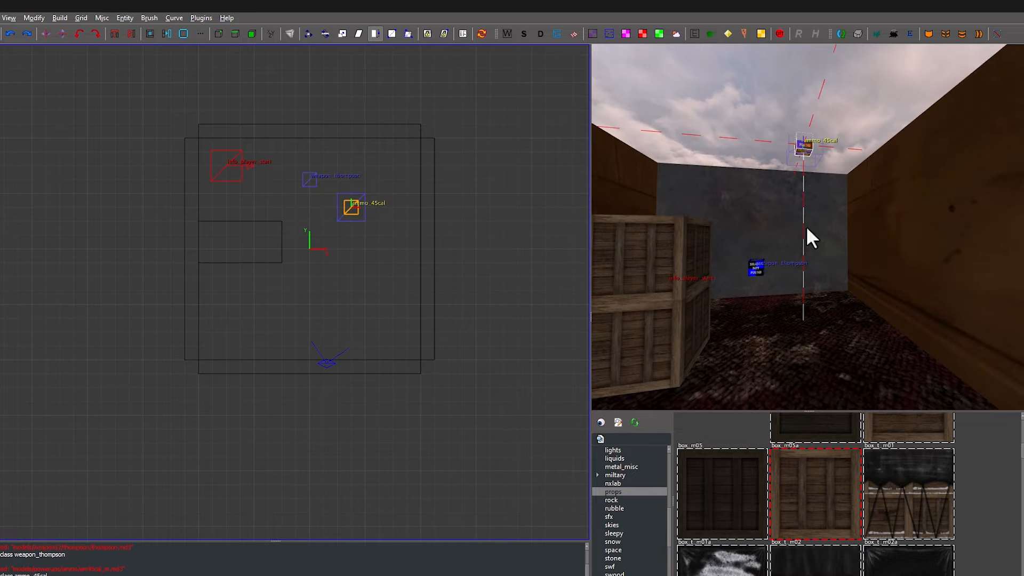
pyautogui.hotkey('ctrl', 'Tab')
pyautogui.moveTo(272, 303); pyautogui.dragTo(322, 415)
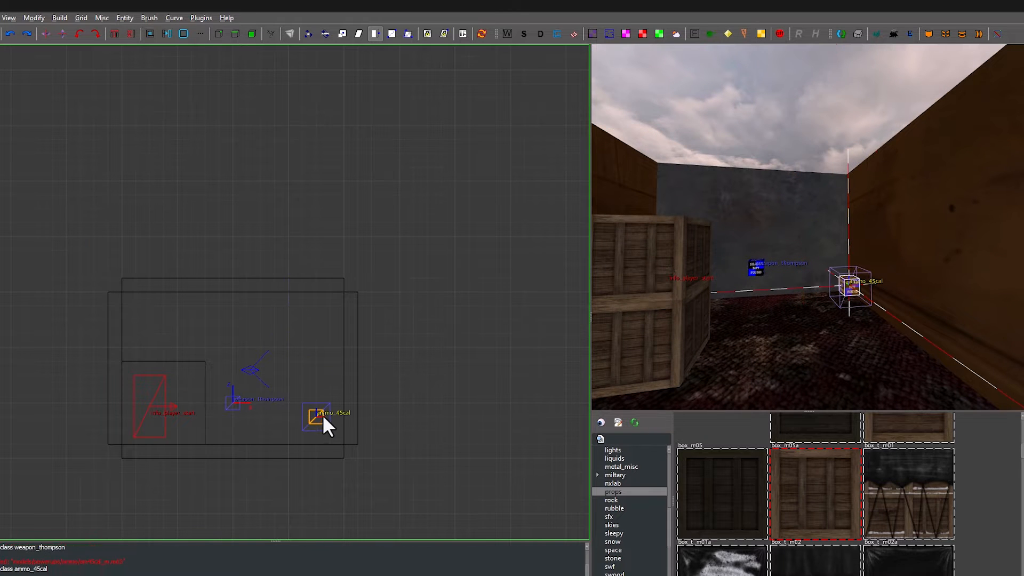
pyautogui.hotkey('ctrl', 'Tab')
pyautogui.press('Escape')
pyautogui.rightClick(841, 356)
pyautogui.press('w')
pyautogui.press('d')
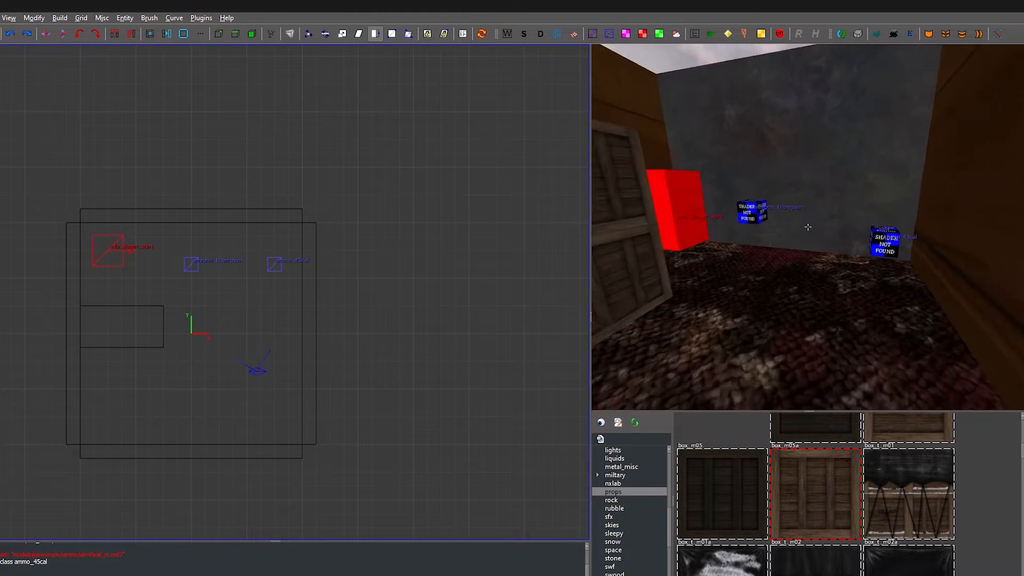
# Step: Select the grey end wall opposite the player start, move it outward to double the room's length, and deselect it
pyautogui.press('s')
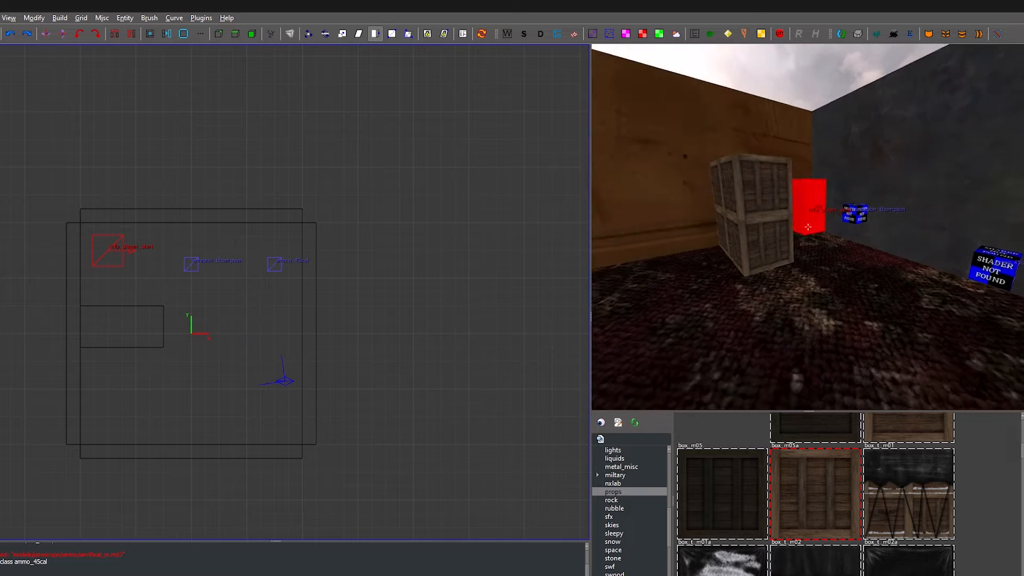
pyautogui.press('d')
pyautogui.rightClick(808, 227)
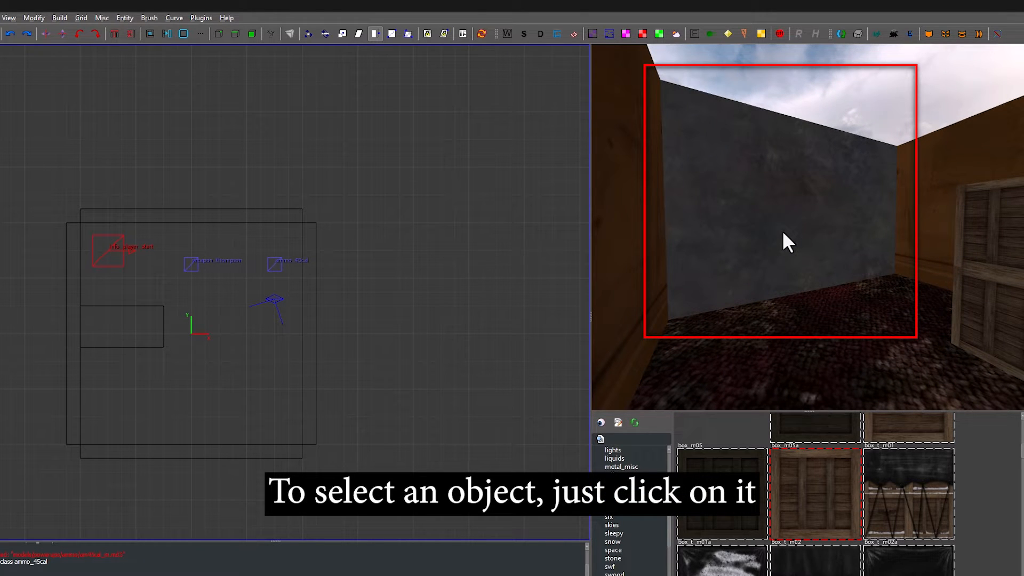
pyautogui.click(769, 233)
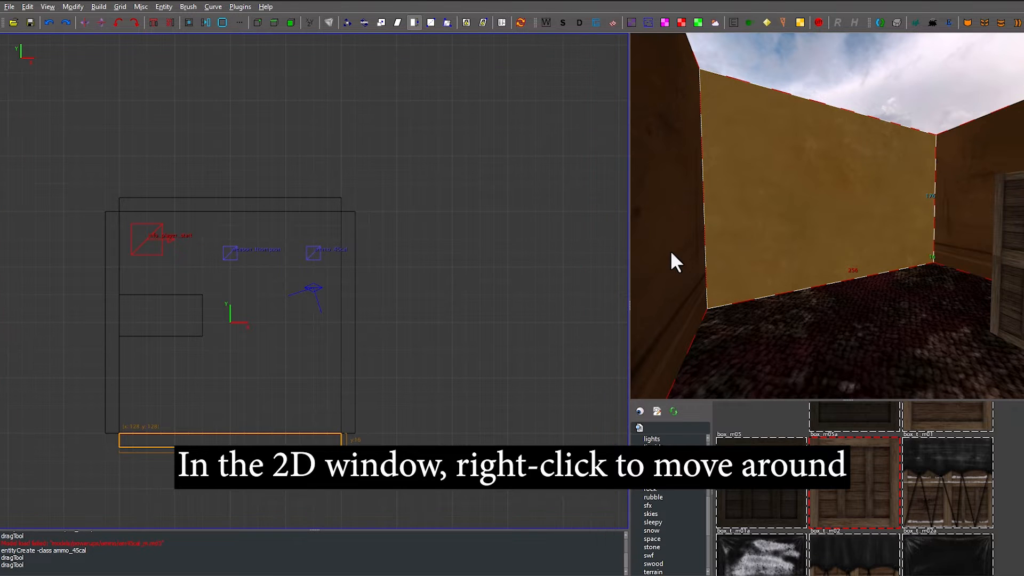
pyautogui.moveTo(524, 261); pyautogui.dragTo(579, 198, button='right')
pyautogui.moveTo(421, 283); pyautogui.dragTo(448, 195, button='right')
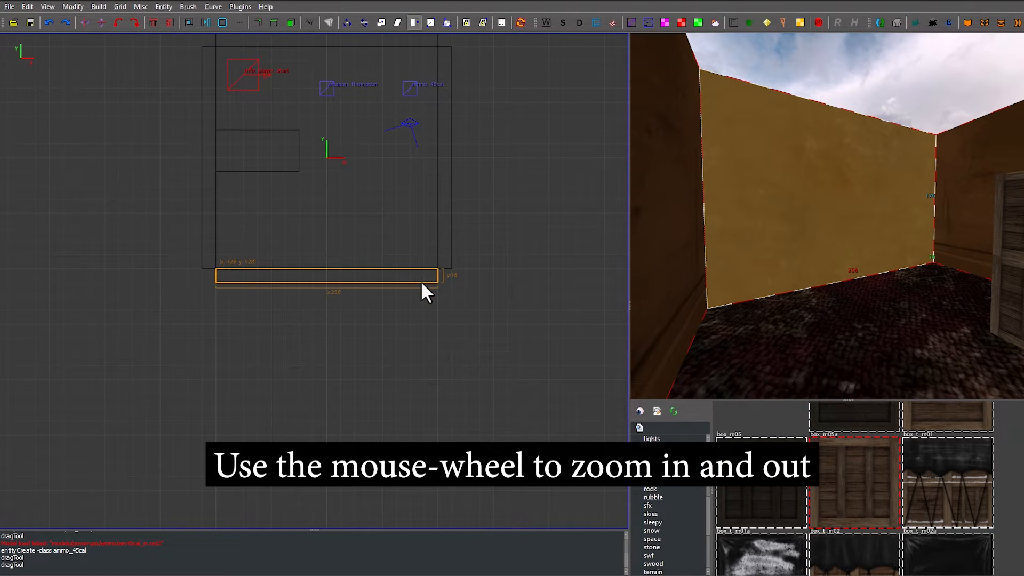
pyautogui.scroll(-4, 422, 283)
pyautogui.scroll(4, 412, 272)
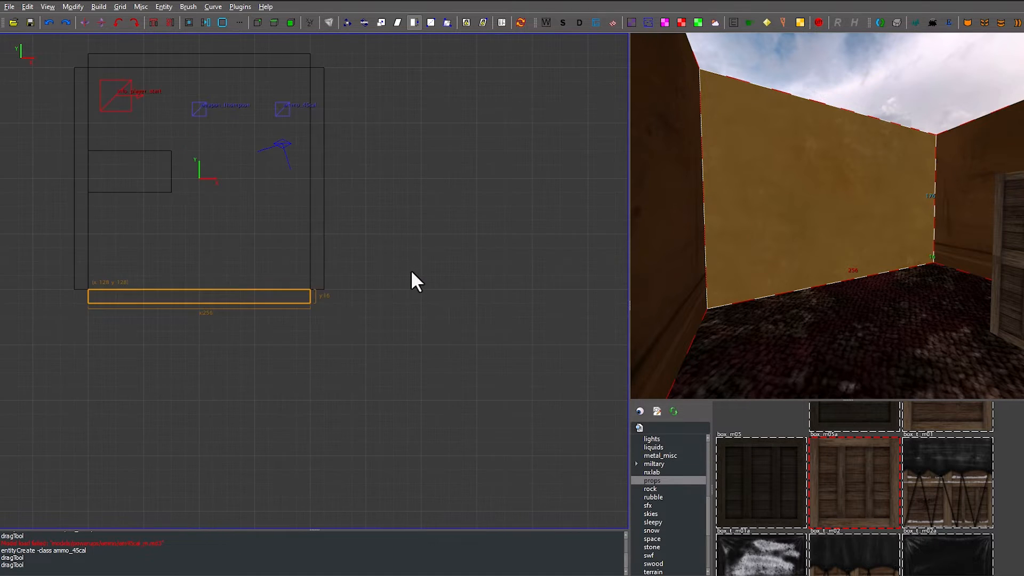
pyautogui.scroll(-1, 410, 270)
pyautogui.scroll(1, 408, 273)
pyautogui.scroll(-2, 421, 277)
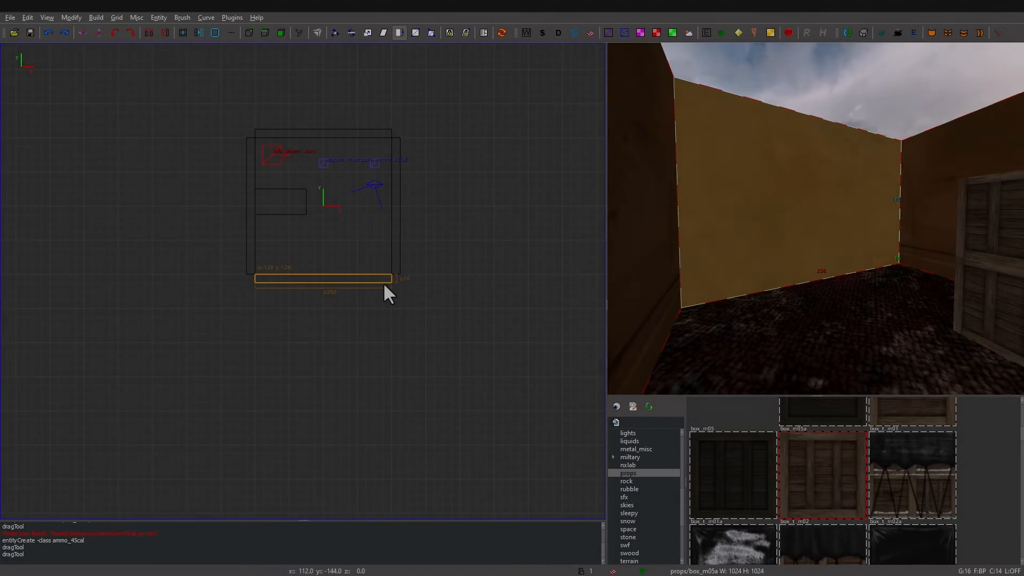
pyautogui.moveTo(360, 288)
pyautogui.mouseDown()
pyautogui.moveTo(344, 318)
pyautogui.moveTo(352, 417)
pyautogui.mouseUp()
pyautogui.press('Escape')
# Step: Lengthen both brown side walls to 512 units so they meet the relocated end wall, then deselect them
pyautogui.keyDown('shift'); pyautogui.click(913, 208); pyautogui.keyUp('shift')
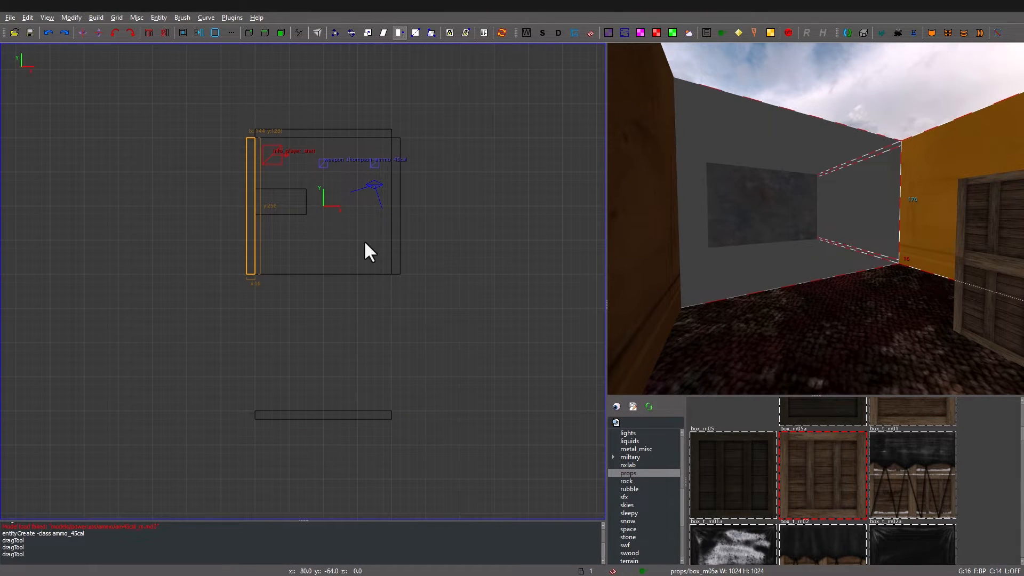
pyautogui.moveTo(248, 285); pyautogui.dragTo(253, 415)
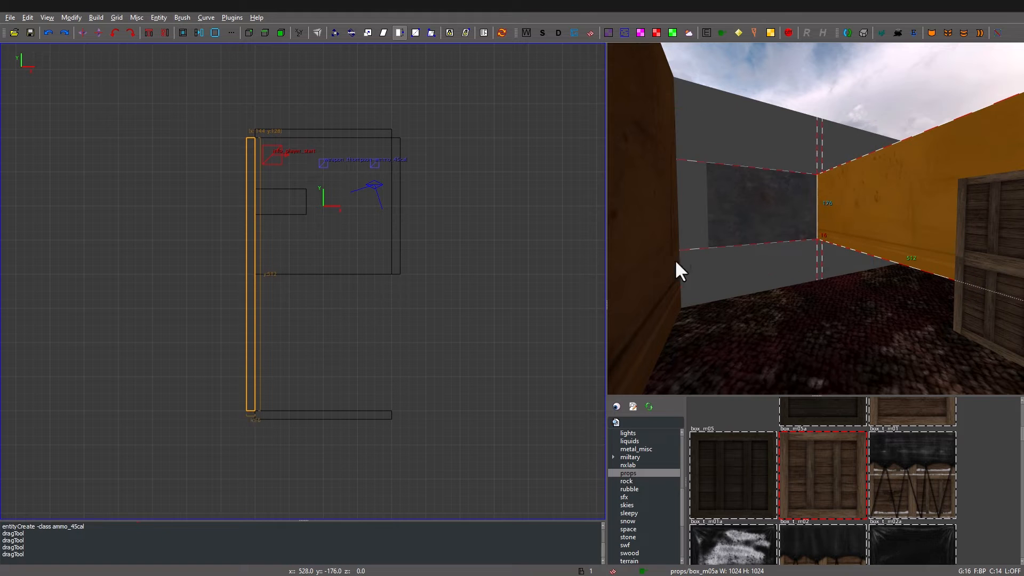
pyautogui.press('Escape')
pyautogui.keyDown('shift'); pyautogui.click(655, 232); pyautogui.keyUp('shift')
pyautogui.moveTo(395, 280); pyautogui.dragTo(392, 414)
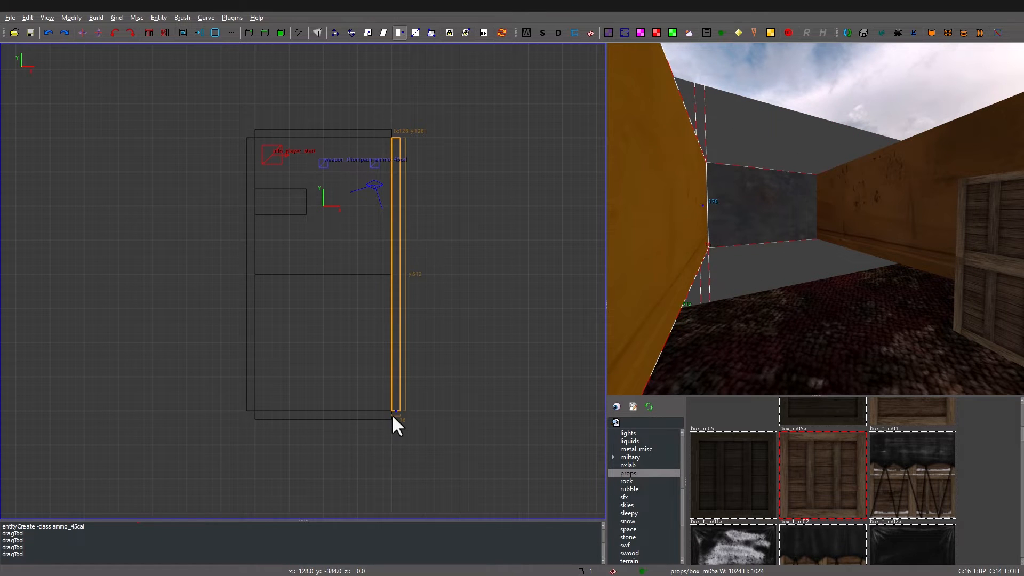
pyautogui.press('Escape')
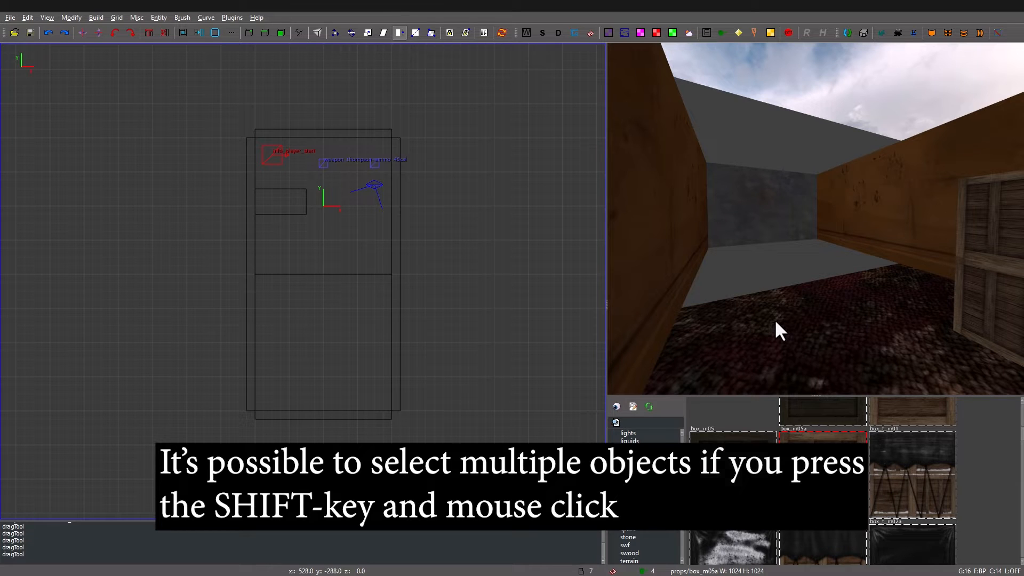
# Step: Select the floor and sky brushes together and stretch them to the relocated end wall
pyautogui.keyDown('shift'); pyautogui.click(791, 303); pyautogui.keyUp('shift')
pyautogui.keyDown('shift'); pyautogui.click(826, 123); pyautogui.keyUp('shift')
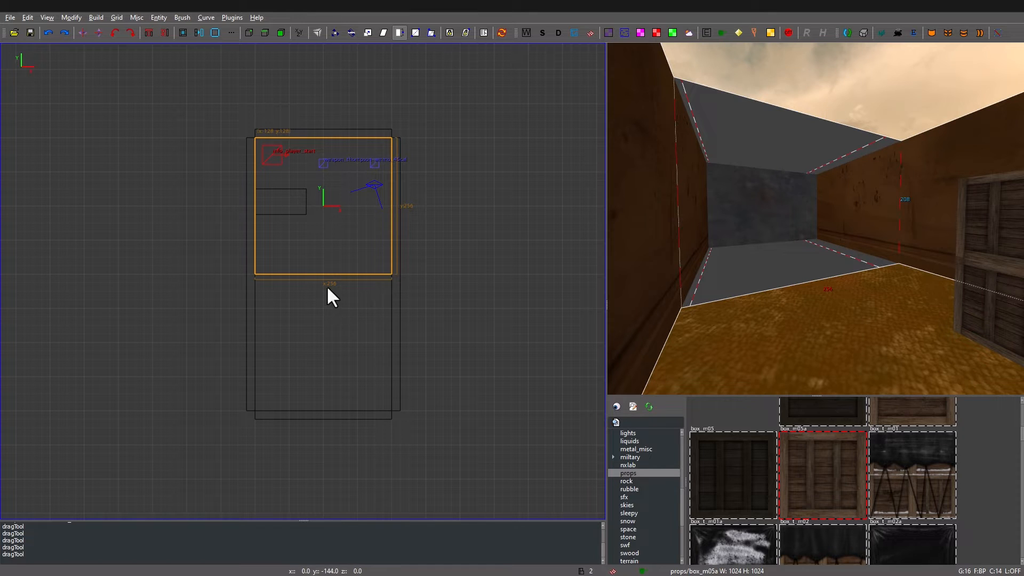
pyautogui.moveTo(328, 288); pyautogui.dragTo(331, 418)
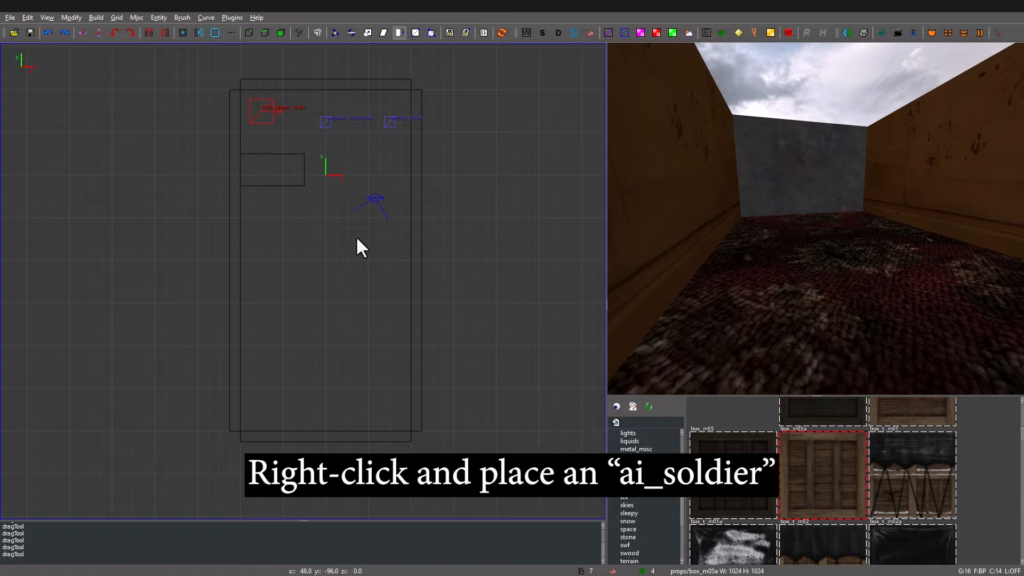
# Step: Add an ai_soldier entity in the room beyond the crate and move it to origin -80 -112 -16, near the crate-side wall
pyautogui.rightClick(344, 238)
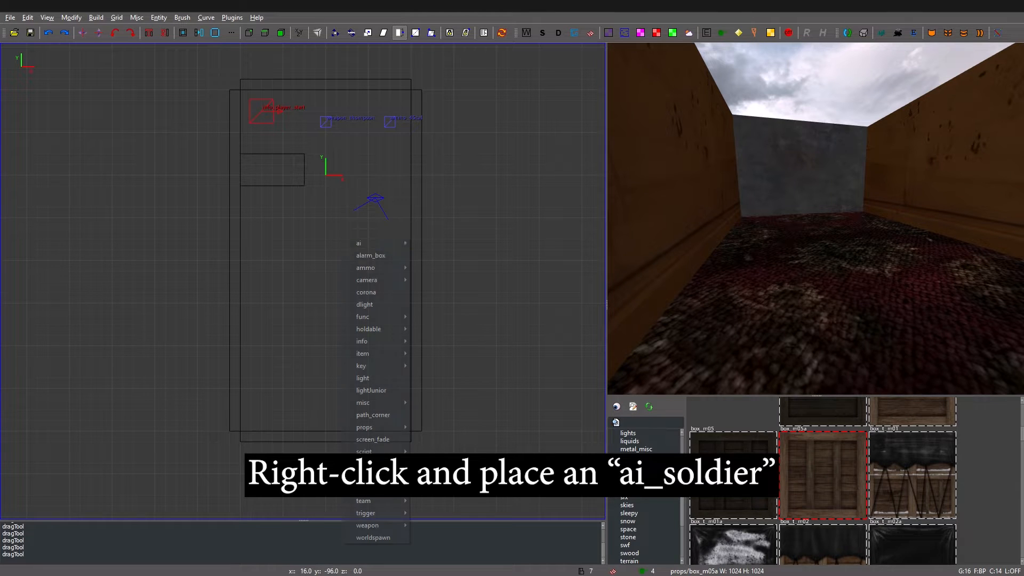
pyautogui.moveTo(371, 247)
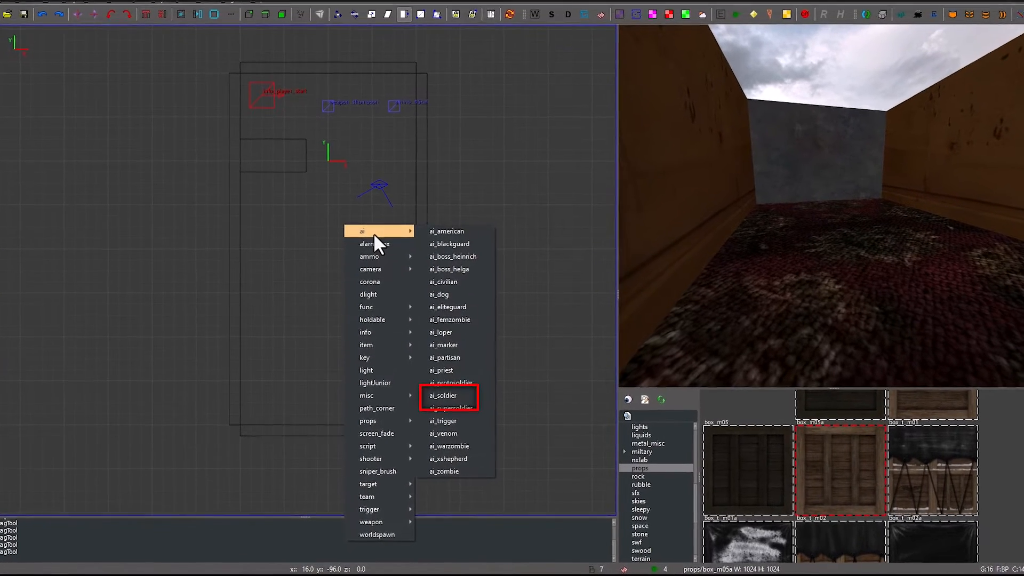
pyautogui.click(454, 394)
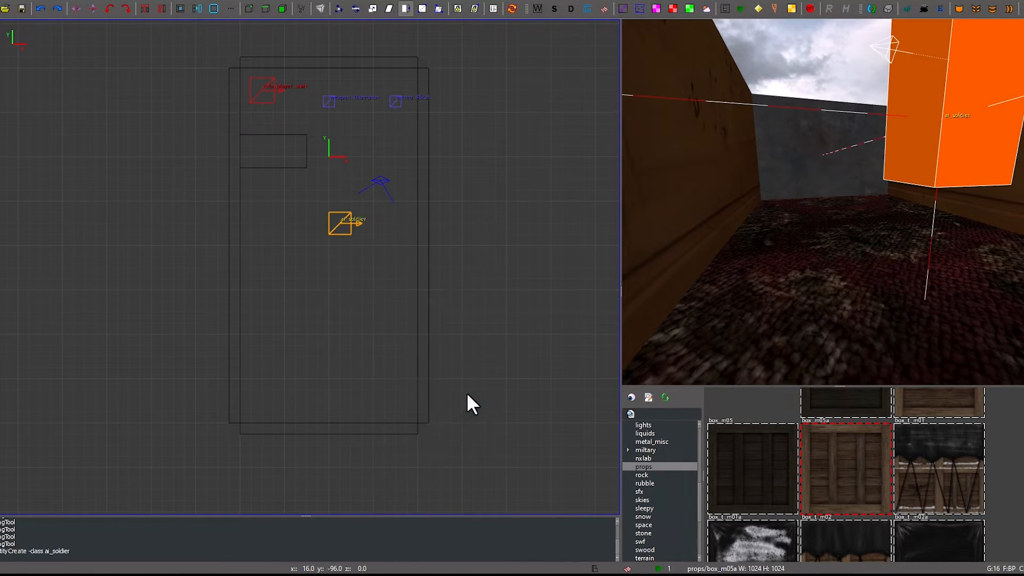
pyautogui.hotkey('ctrl', 'Tab')
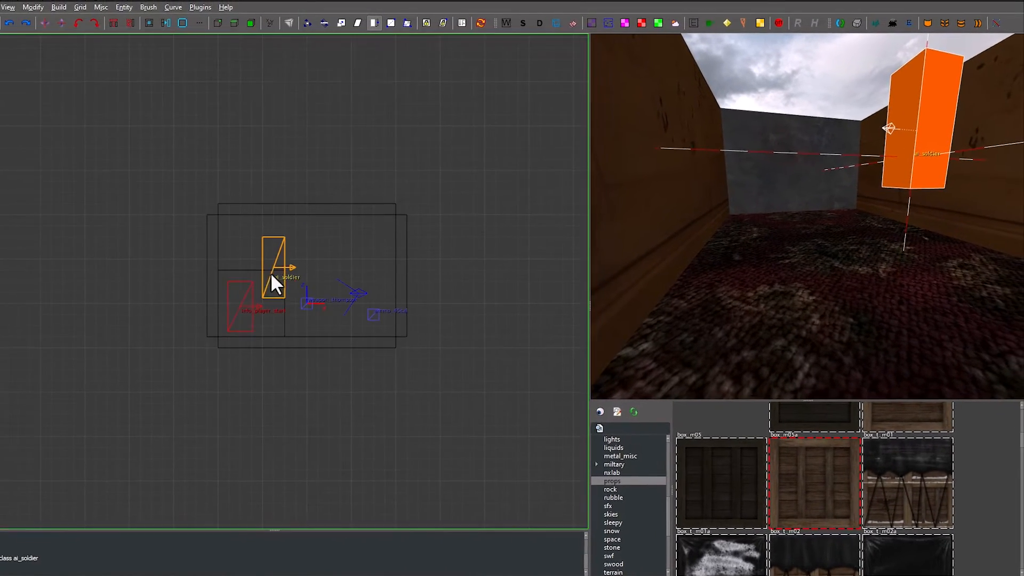
pyautogui.moveTo(273, 270); pyautogui.dragTo(241, 251)
pyautogui.hotkey('ctrl', 'Tab')
pyautogui.hotkey('ctrl', 'Tab')
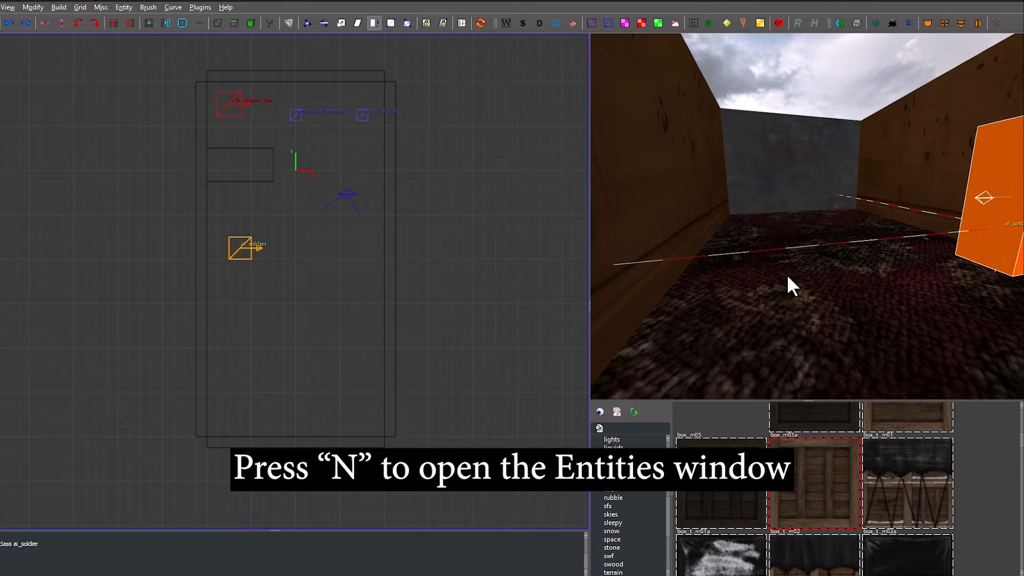
# Step: Open the ai_soldier's entity properties and add the key ainame with the value soldier1
pyautogui.moveTo(856, 224)
pyautogui.mouseDown(button='right')
pyautogui.moveTo(894, 225)
pyautogui.moveTo(856, 224)
pyautogui.mouseUp(button='right')
pyautogui.press('s')
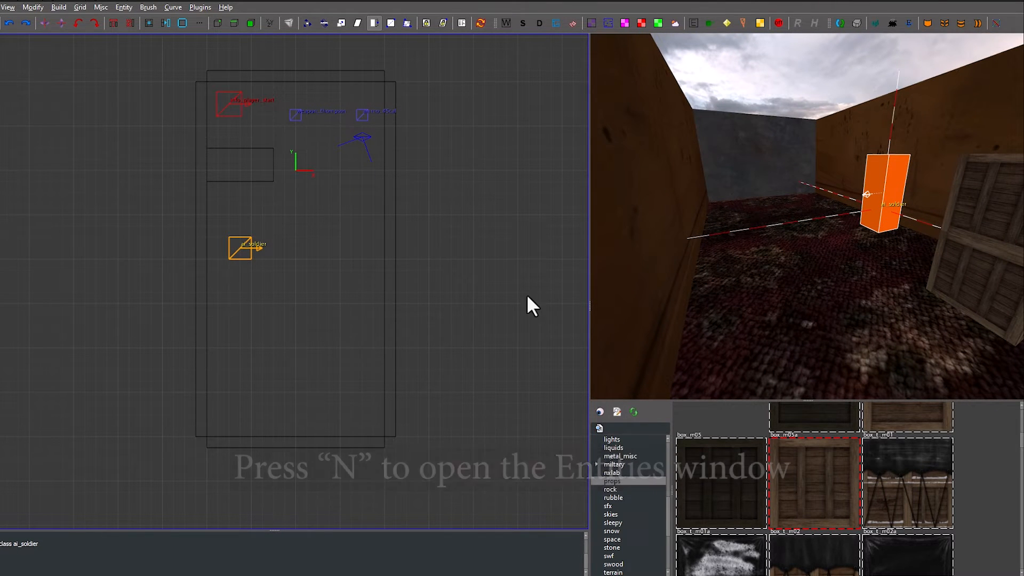
pyautogui.press('n')
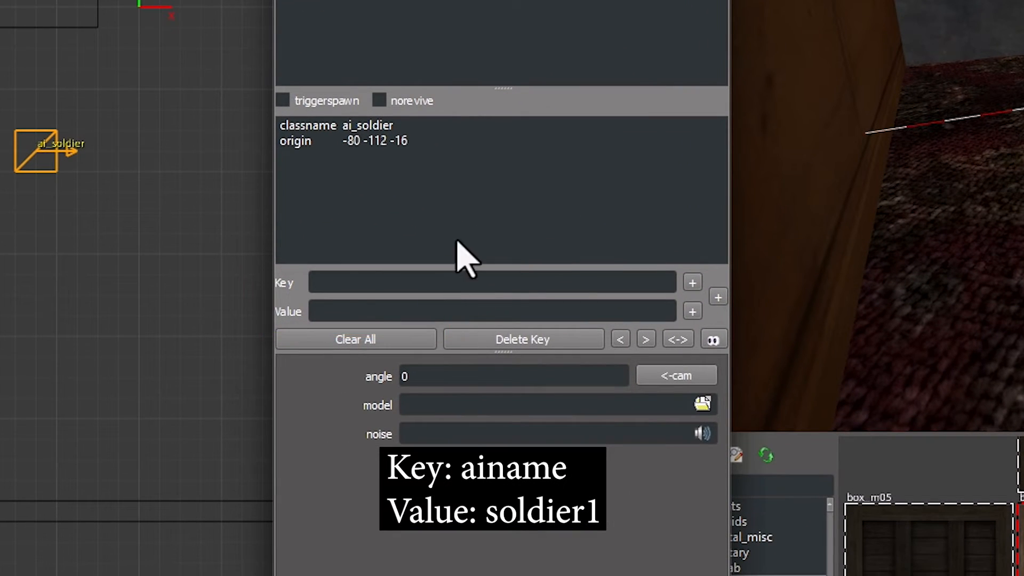
pyautogui.write('ainame')
pyautogui.press('Tab')
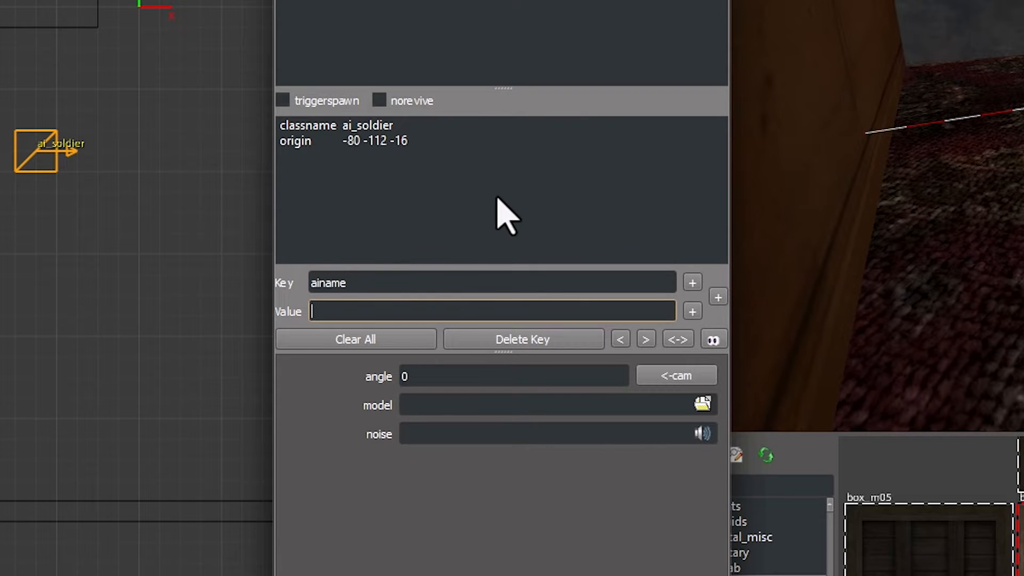
pyautogui.write('soldier1')
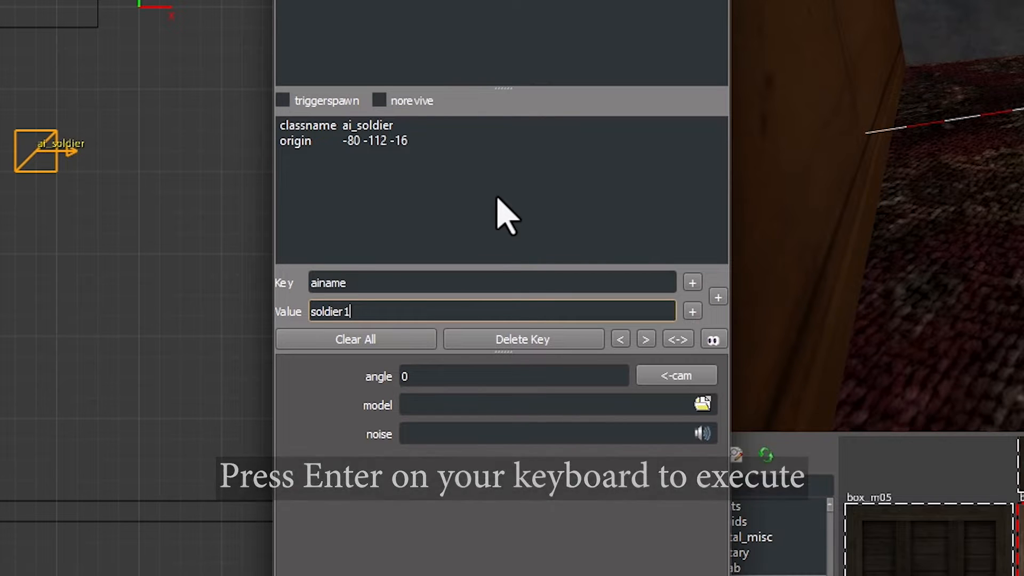
pyautogui.press('Return')
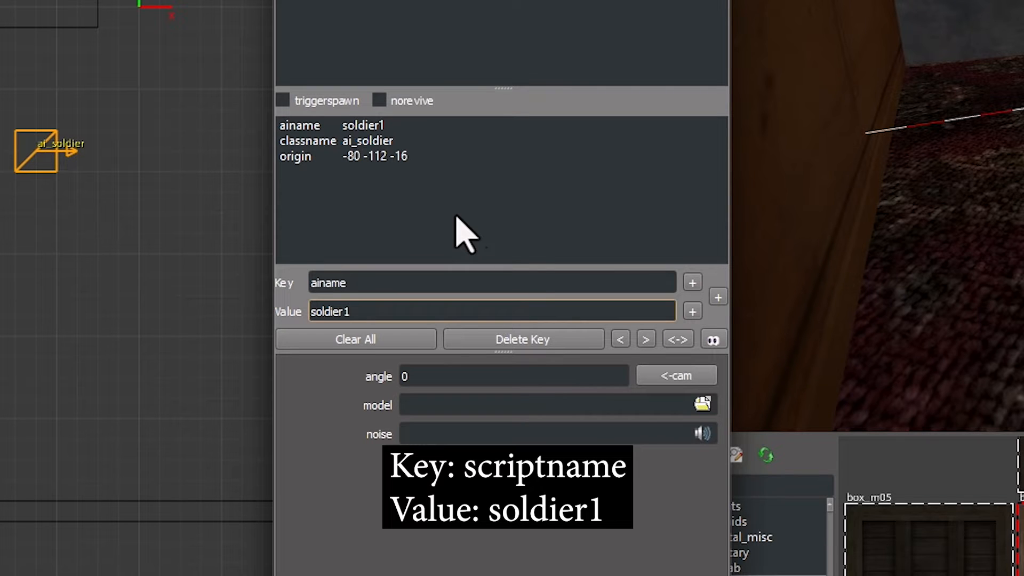
# Step: Add the key scriptname with the value soldier1 to the ai_soldier
pyautogui.doubleClick(313, 284)
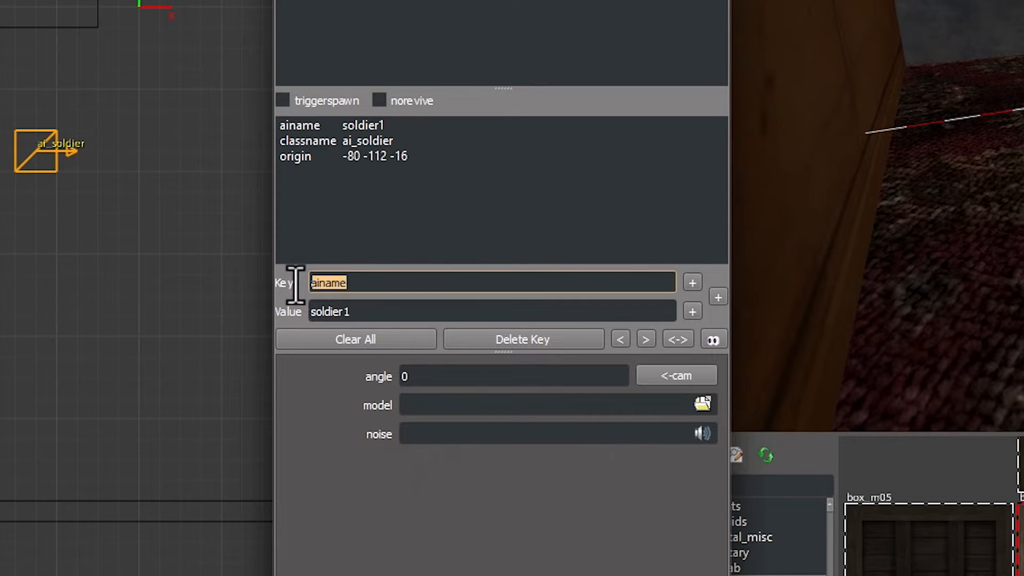
pyautogui.write('scriptname')
pyautogui.press('Tab')
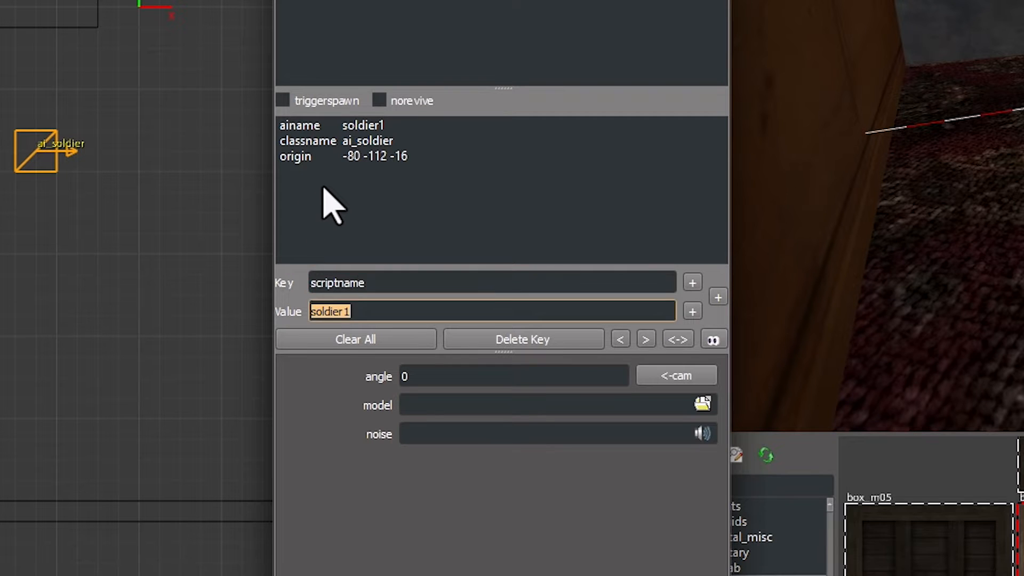
pyautogui.press('End')
pyautogui.press('Return')
pyautogui.press('Tab')
pyautogui.press('Tab')
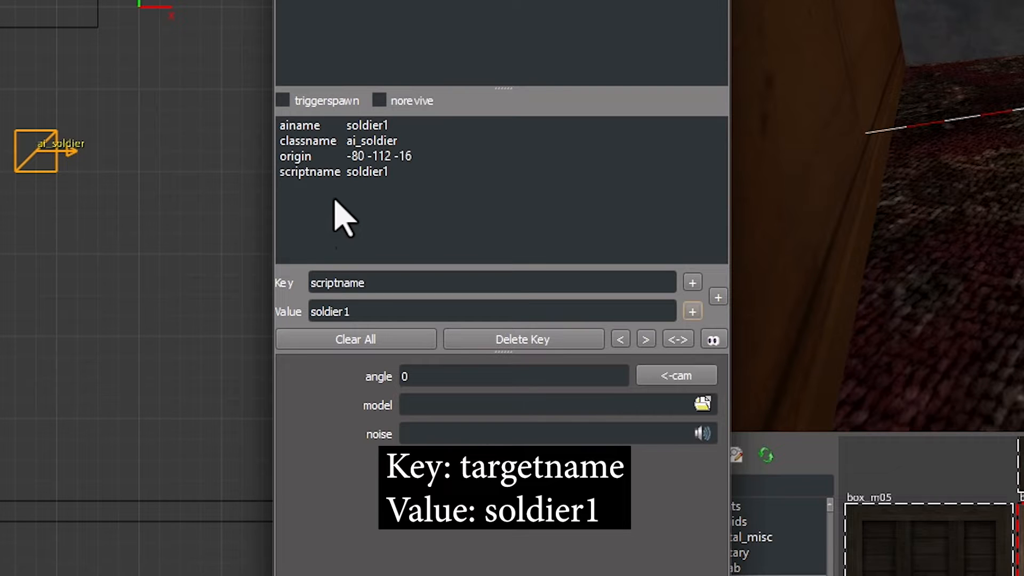
# Step: Add the key targetname with the value soldier1 to the ai_soldier and close its entity properties
pyautogui.doubleClick(402, 283)
pyautogui.write('targetname')
pyautogui.press('Tab')
pyautogui.press('Tab')
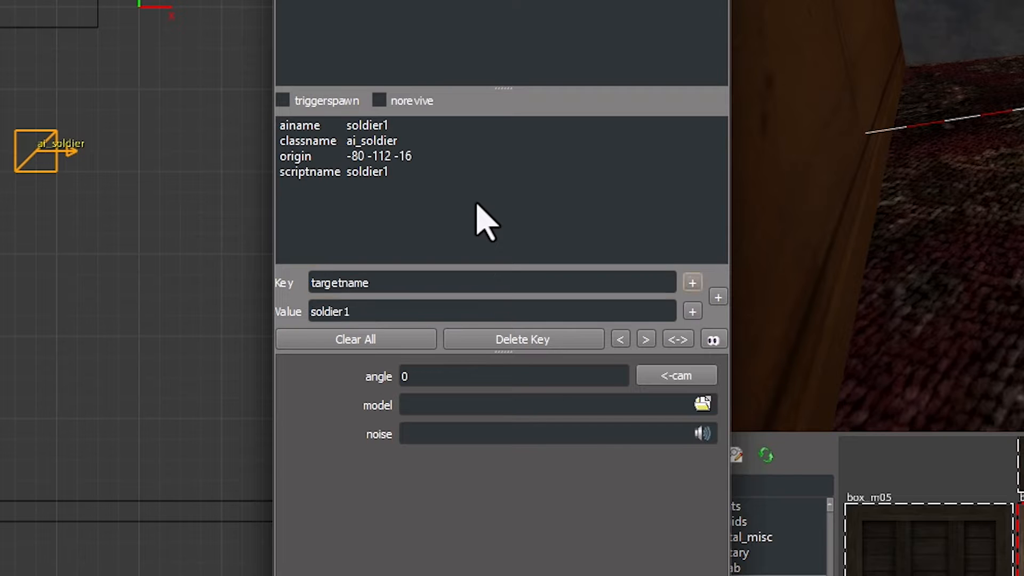
pyautogui.click(408, 308)
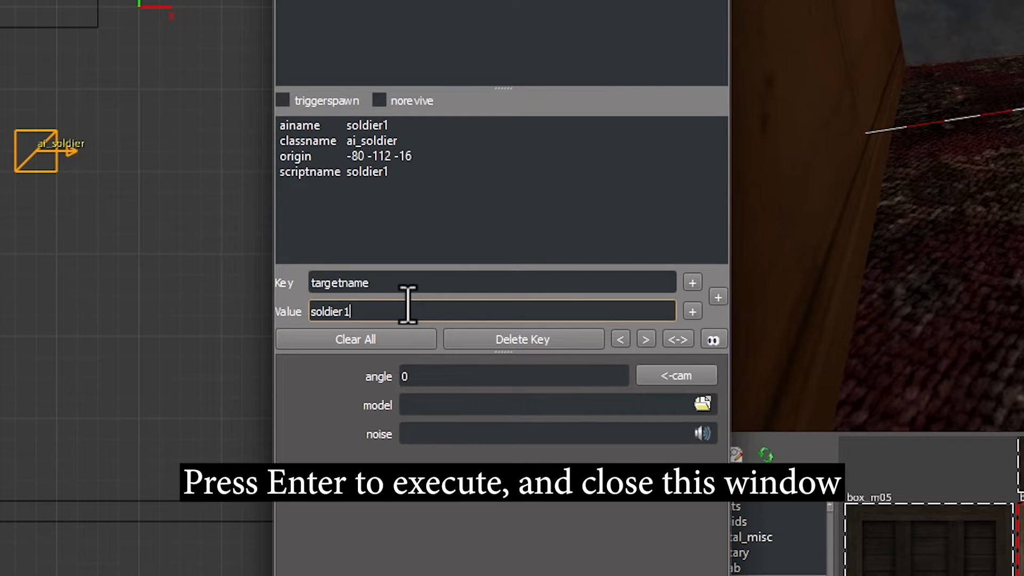
pyautogui.press('Return')
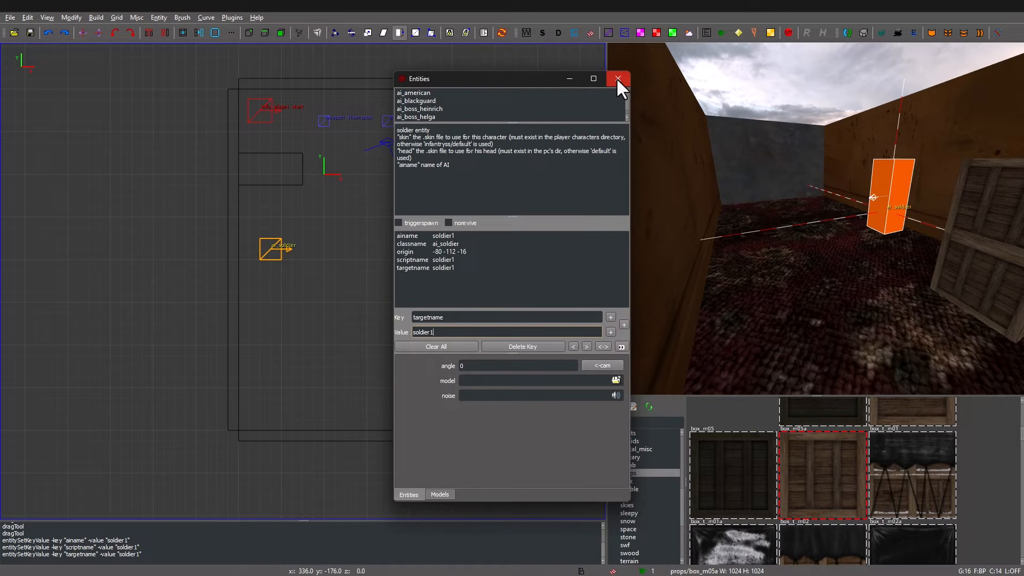
pyautogui.click(616, 78)
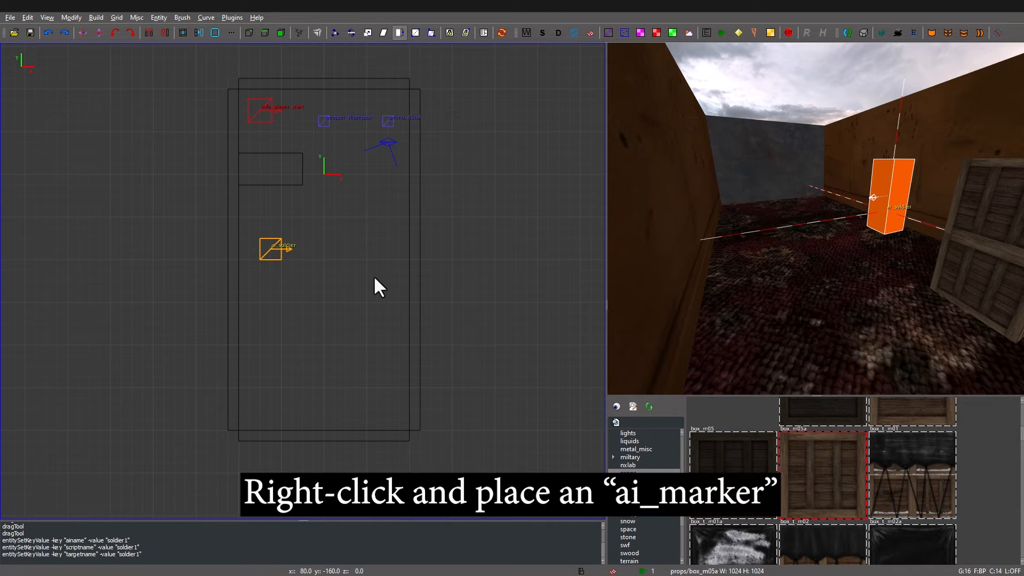
# Step: Add an ai_marker entity at origin 64 -64 -16, across the room from the ai_soldier
pyautogui.rightClick(359, 235)
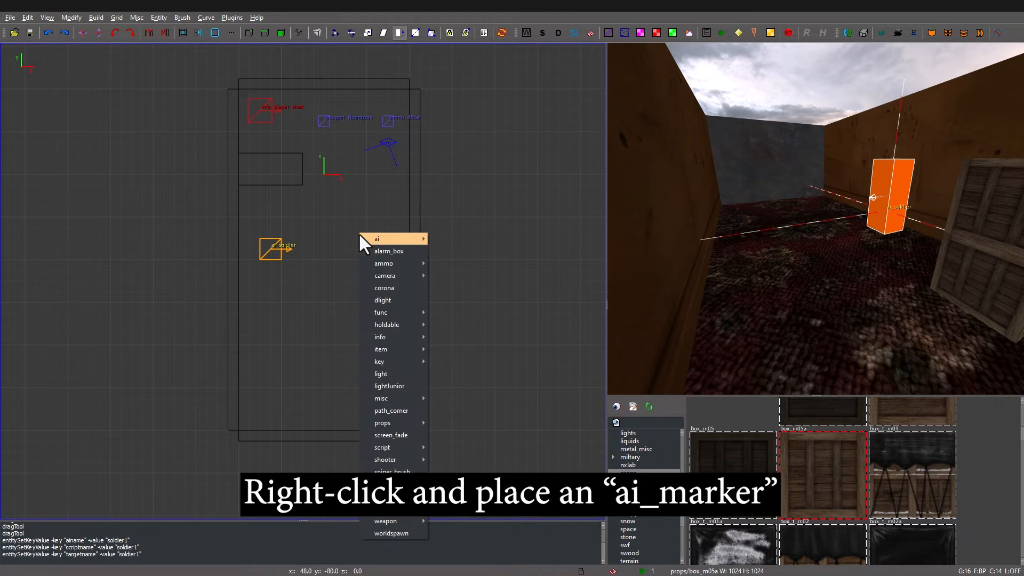
pyautogui.moveTo(389, 237)
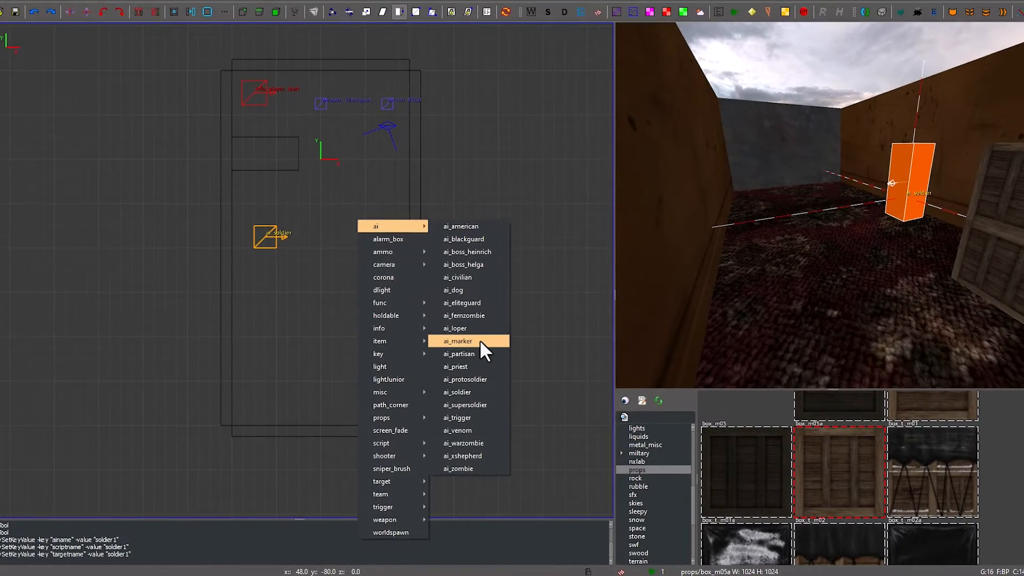
pyautogui.click(475, 341)
pyautogui.hotkey('ctrl', 'Tab')
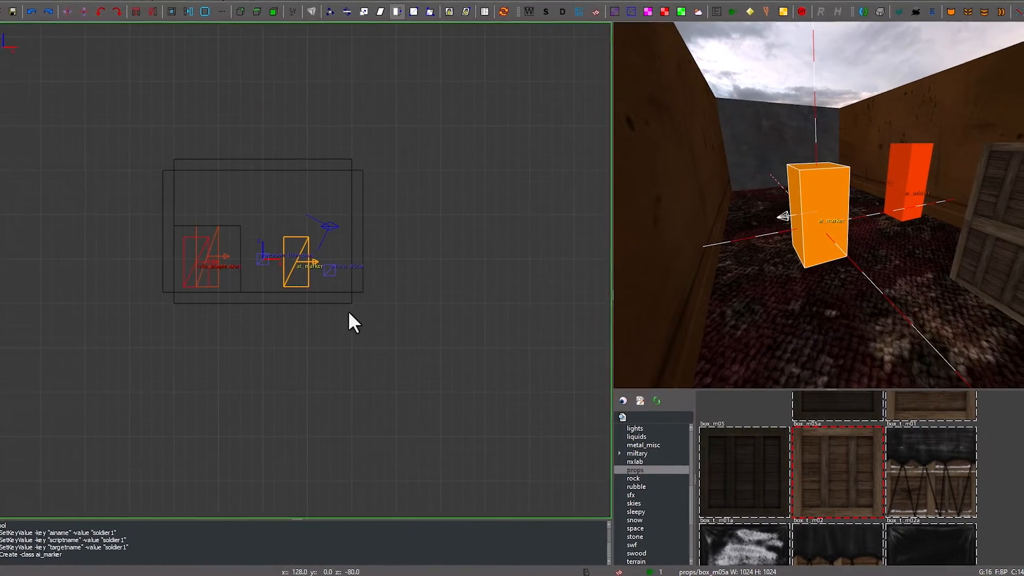
pyautogui.scroll(3, 320, 294)
pyautogui.hotkey('ctrl', 'Tab')
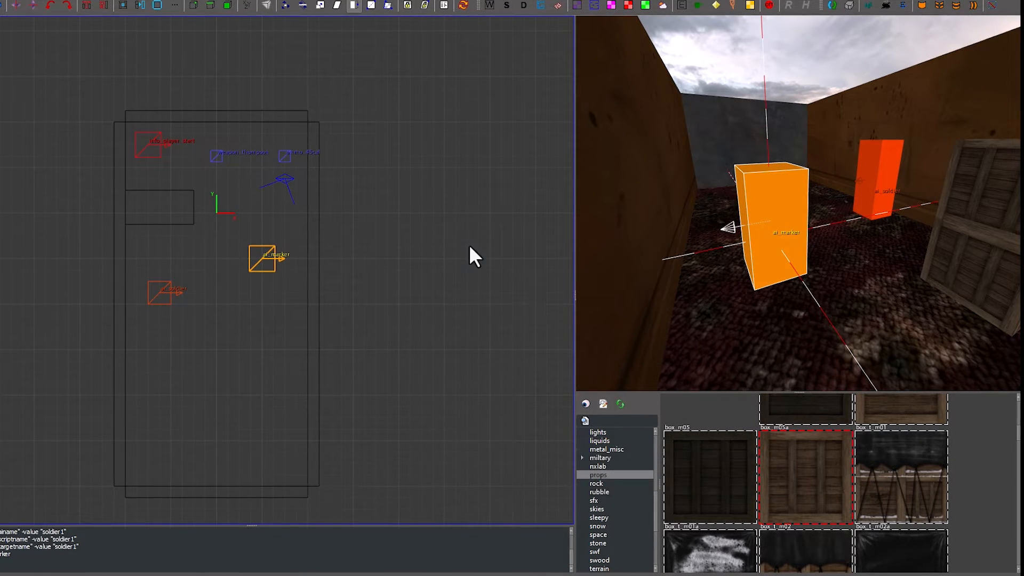
# Step: Open the ai_marker's entity properties and add the key scriptname with the value marker1
pyautogui.press('n')
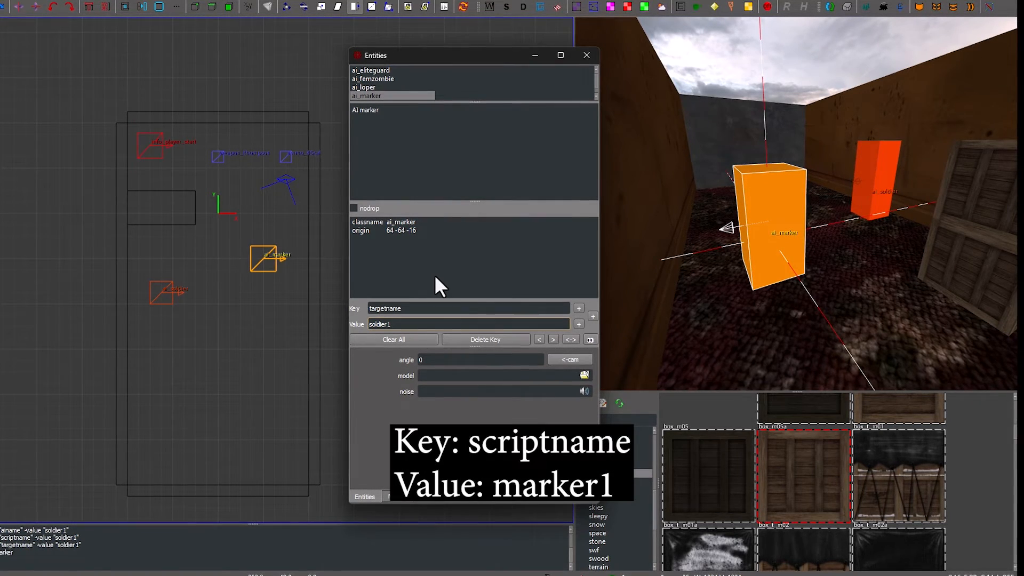
pyautogui.moveTo(403, 309); pyautogui.dragTo(347, 304)
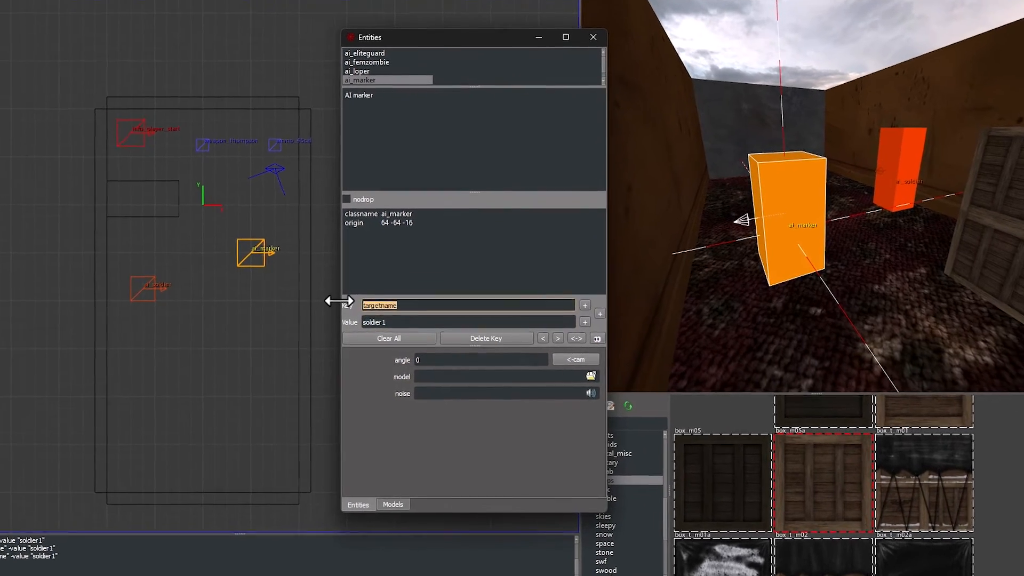
pyautogui.write('scriptname')
pyautogui.press('Tab')
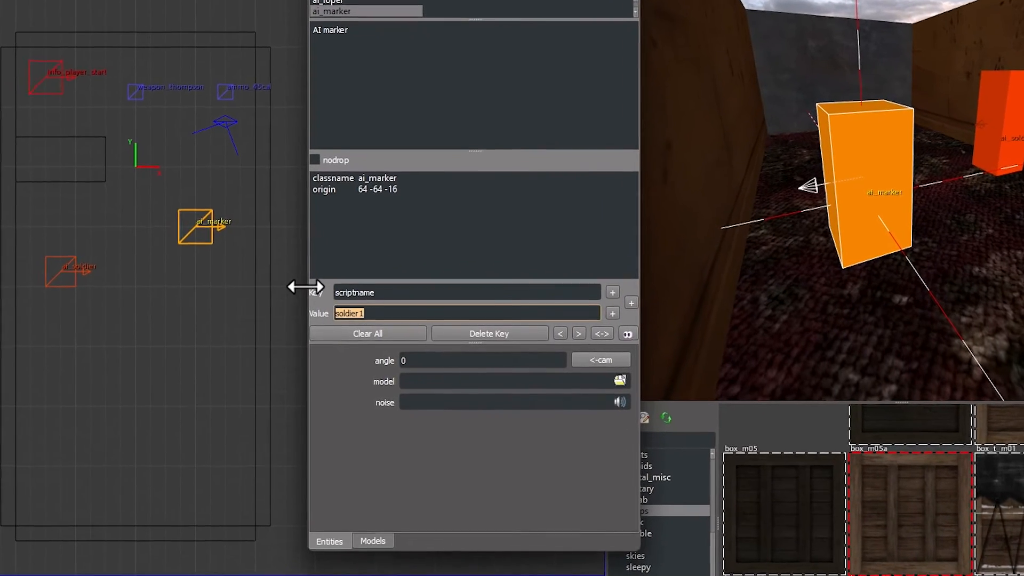
pyautogui.write('marker1')
pyautogui.press('Return')
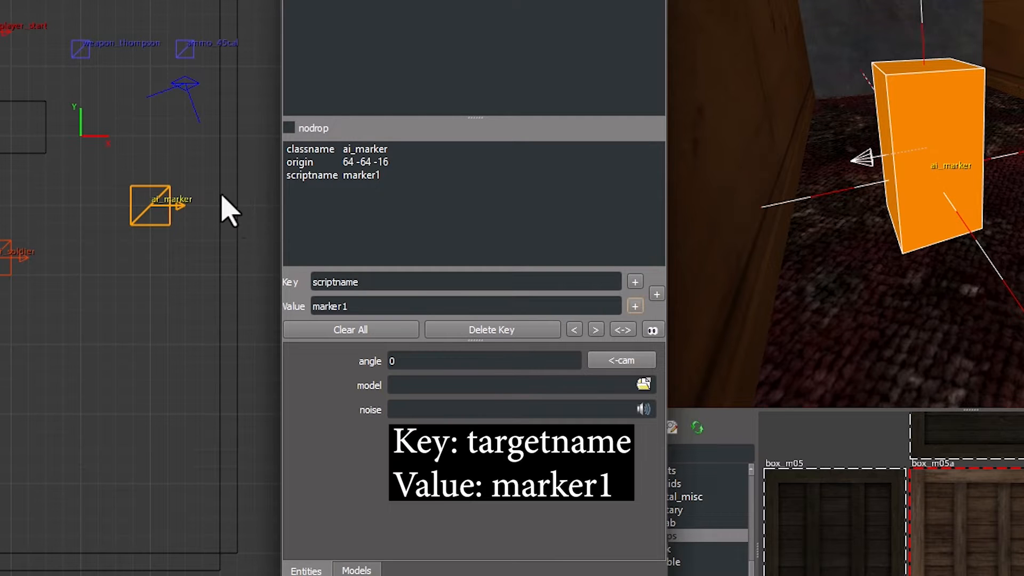
# Step: Add the key targetname with the value marker1 to the ai_marker and close its entity properties
pyautogui.moveTo(385, 281); pyautogui.dragTo(257, 287)
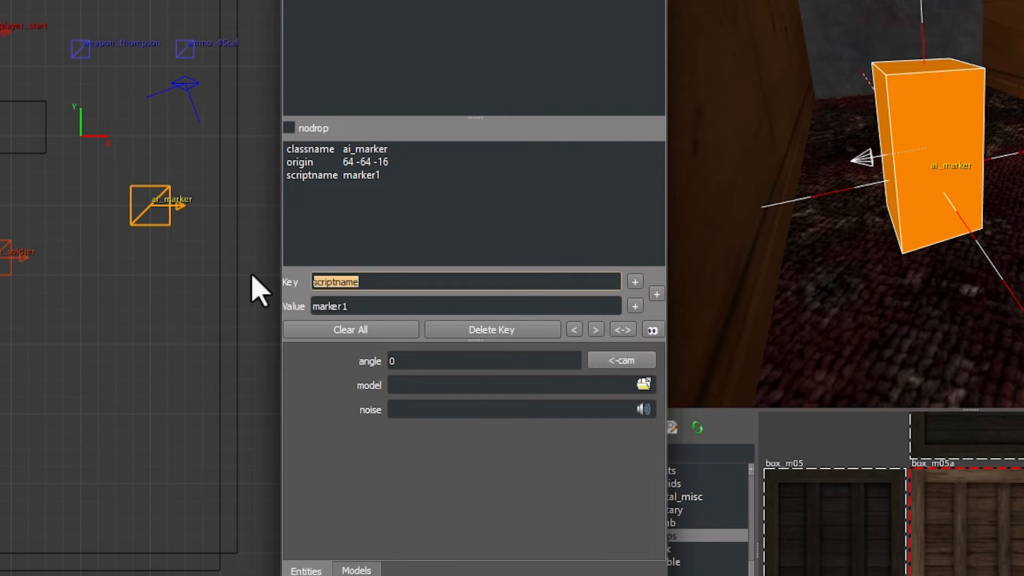
pyautogui.write('targetname')
pyautogui.press('Tab')
pyautogui.press('End')
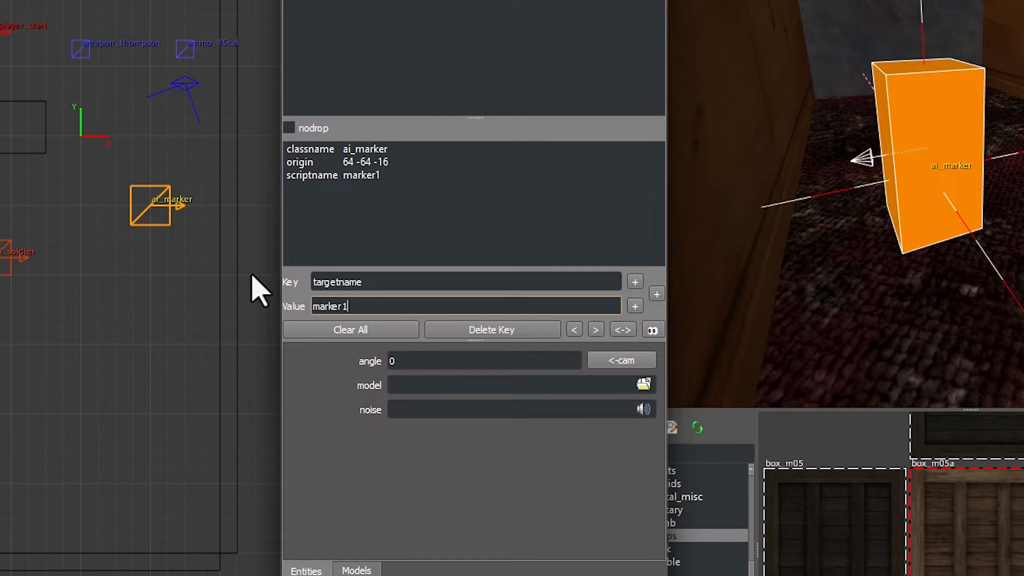
pyautogui.press('Return')
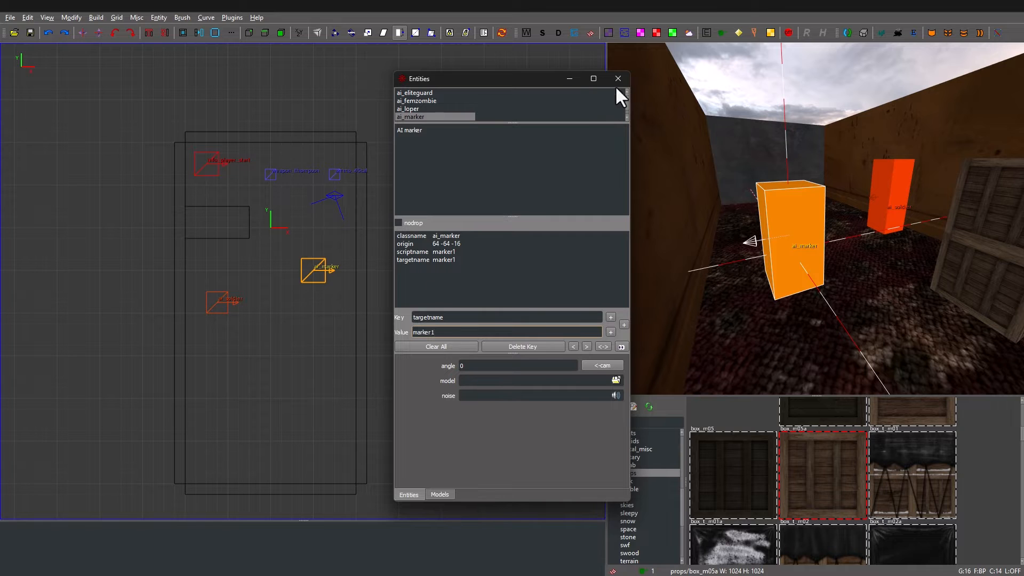
pyautogui.click(615, 85)
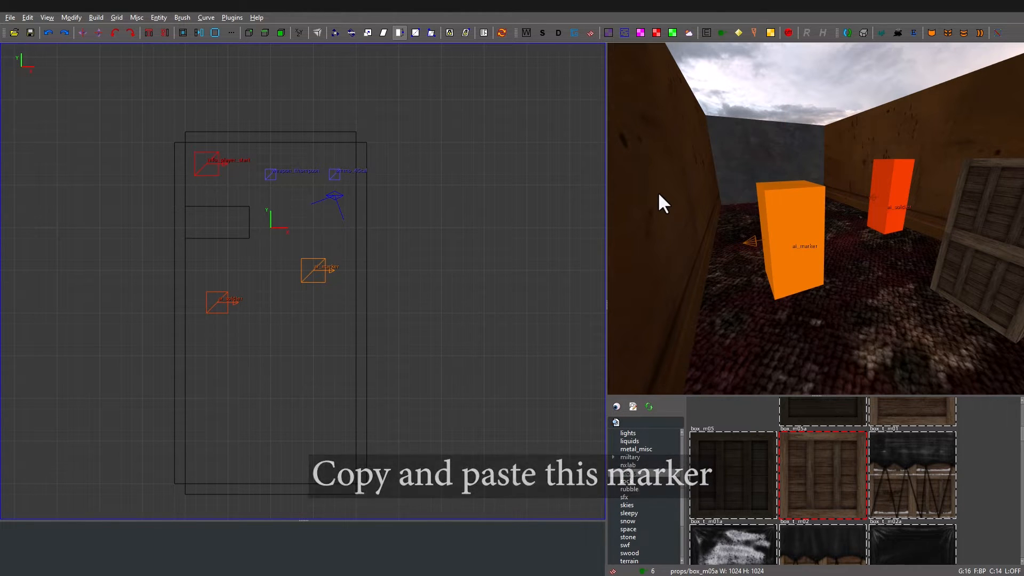
# Step: Duplicate the ai_marker and place the copy farther down the room at origin -48 -240 -16
pyautogui.keyDown('shift'); pyautogui.click(789, 242); pyautogui.keyUp('shift')
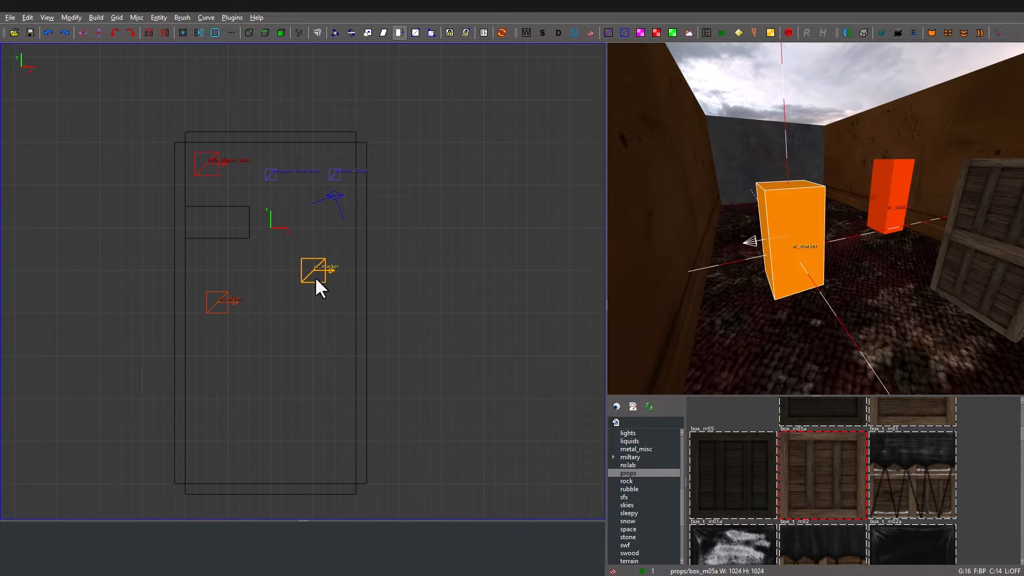
pyautogui.hotkey('ctrl', 'c')
pyautogui.hotkey('ctrl', 'v')
pyautogui.moveTo(315, 276); pyautogui.dragTo(239, 389)
pyautogui.moveTo(798, 292); pyautogui.dragTo(784, 284, button='right')
pyautogui.press('d')
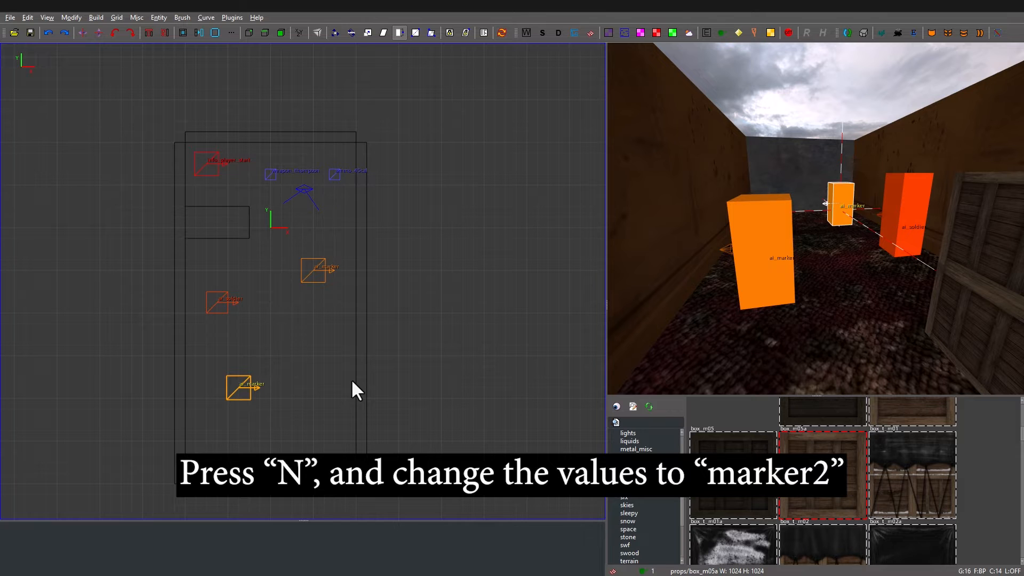
# Step: Set both the targetname and scriptname of the copied ai_marker to marker2 and close its entity properties
pyautogui.press('n')
pyautogui.click(450, 258)
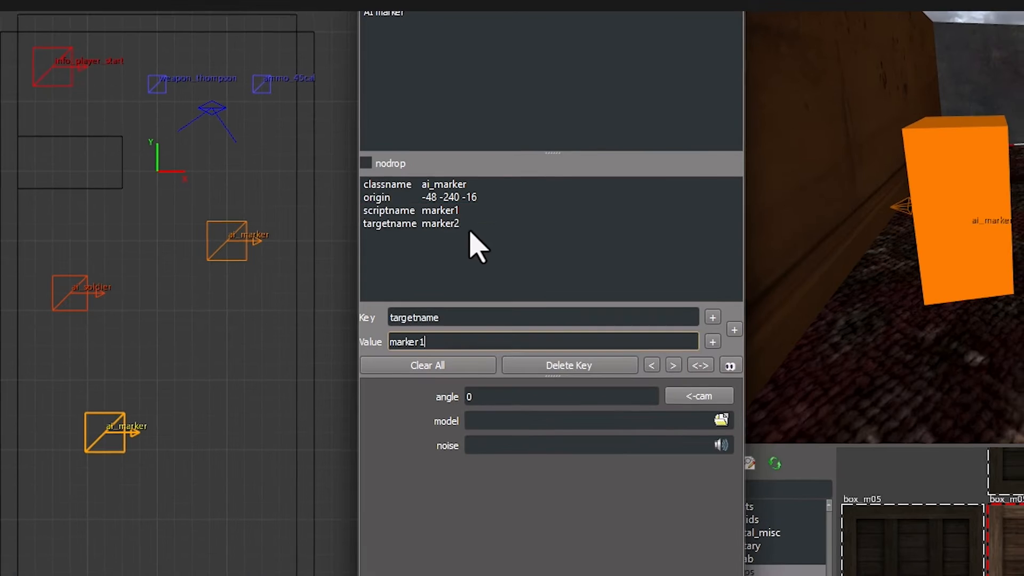
pyautogui.click(454, 212)
pyautogui.click(434, 342)
pyautogui.press('BackSpace')
pyautogui.write('2')
pyautogui.press('Return')
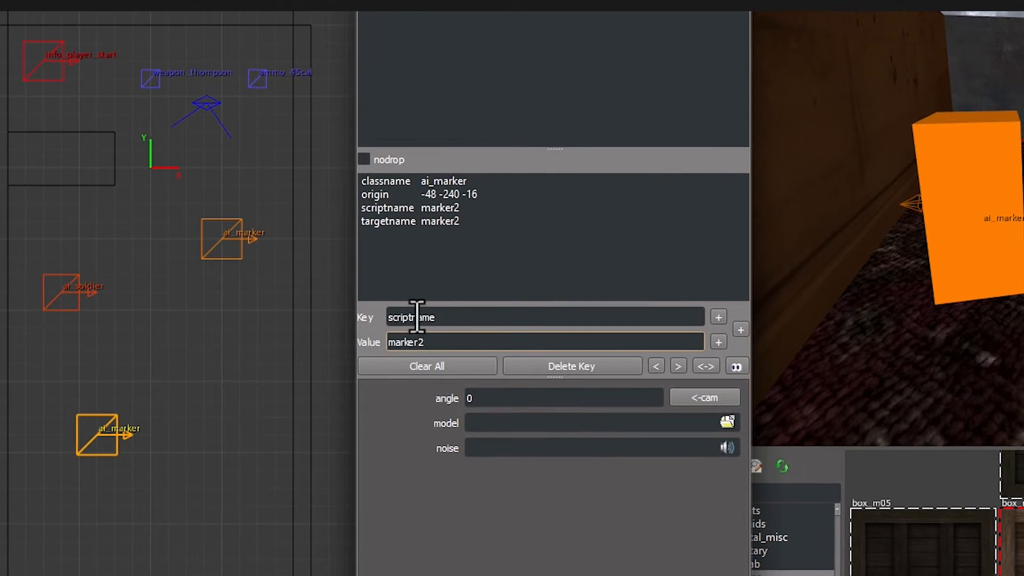
pyautogui.click(443, 221)
pyautogui.click(439, 342)
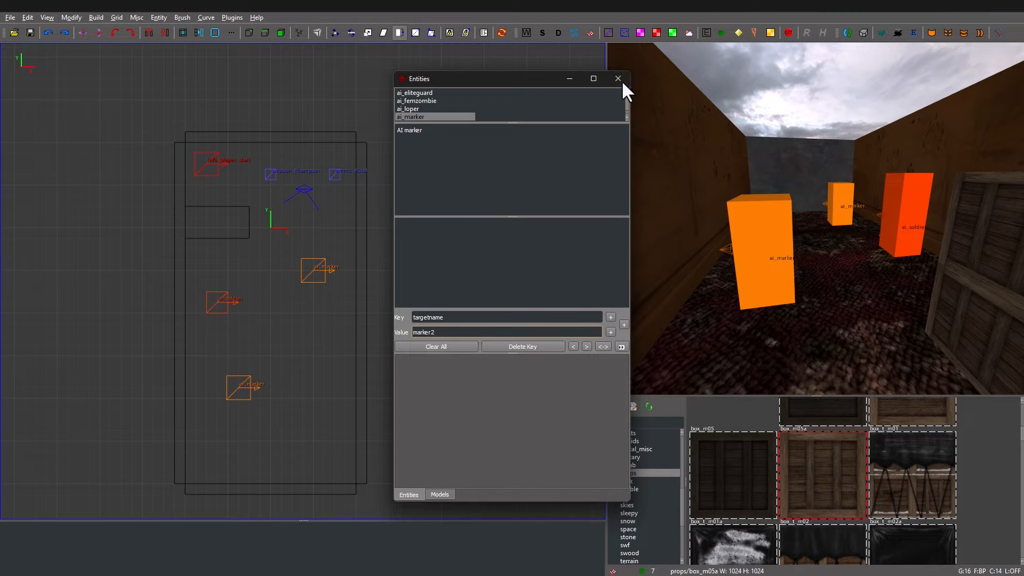
pyautogui.click(622, 79)
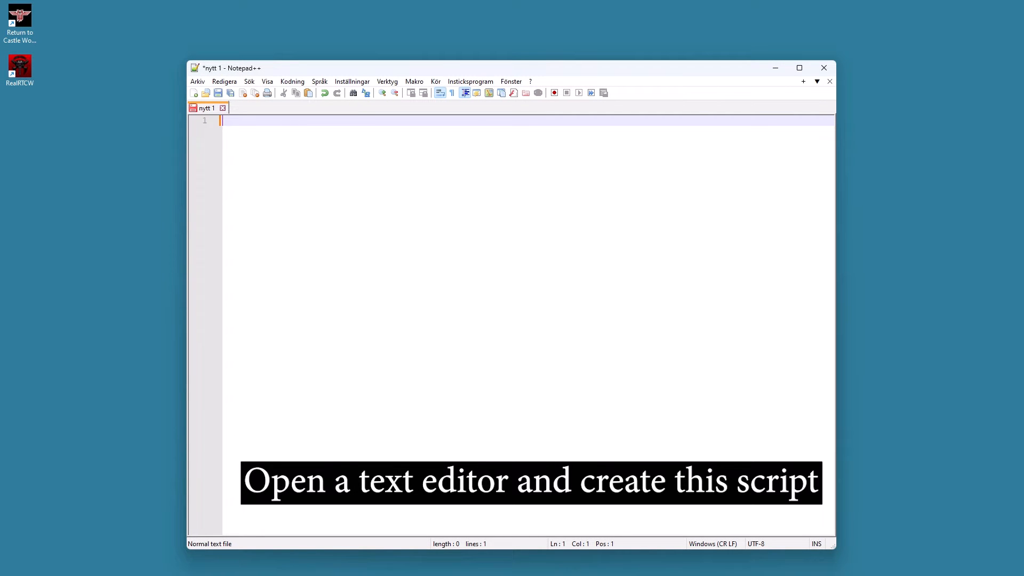
# Step: In Notepad++, write a soldier1 script whose spawn block waits 1000 and triggers walking, with a walking trigger that loops walktomarker marker1 and marker2
pyautogui.write('soldier1 { \tspawn \t{ \t\twait 1000')
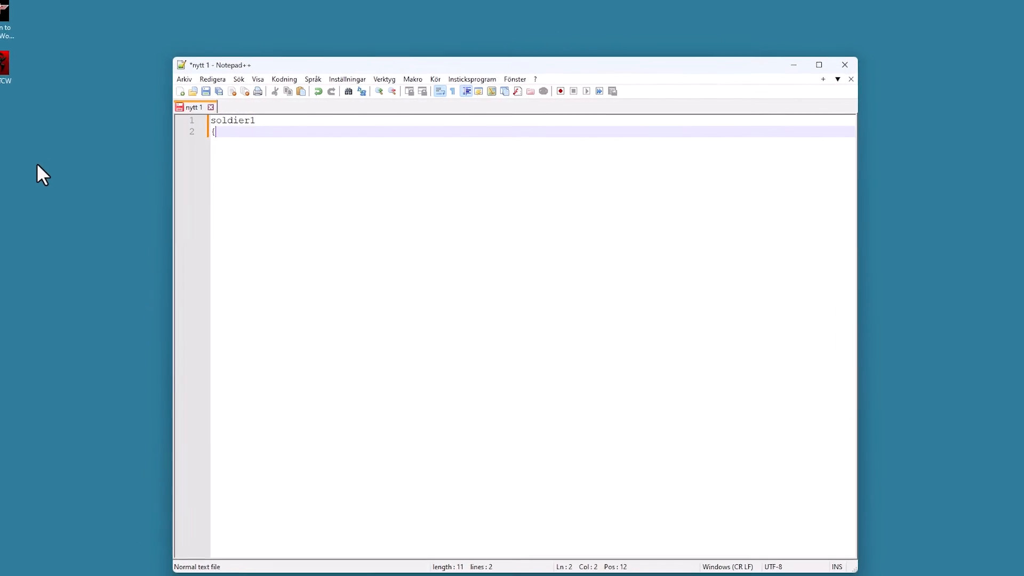
pyautogui.write(' \t\ttrigger soldier1 walking \t}  \ttrigger walking \t{ \t\twalktomarker marker1 \t\twalktomarker marker2 \t\ttrigger sol')
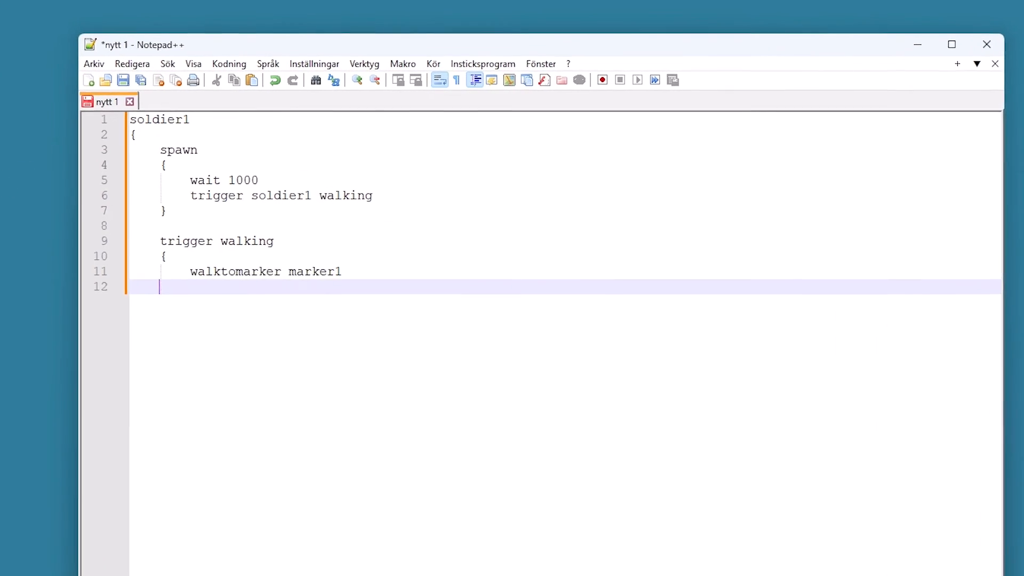
pyautogui.write('dier1 walking \t} }')
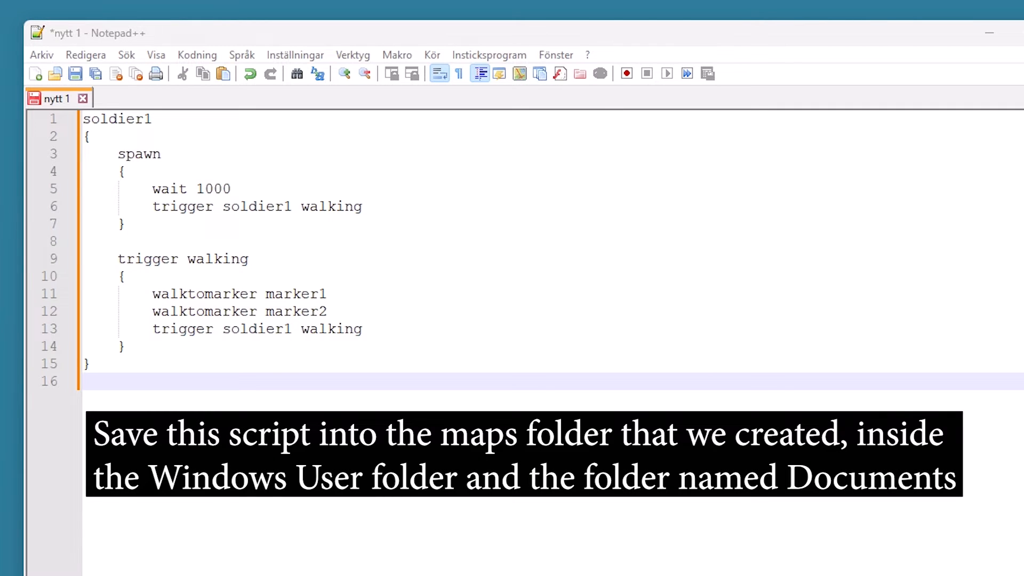
# Step: Save the script as genesis.txt in the RealRTCW 4.0 main\maps folder under Documents
pyautogui.click(46, 56)
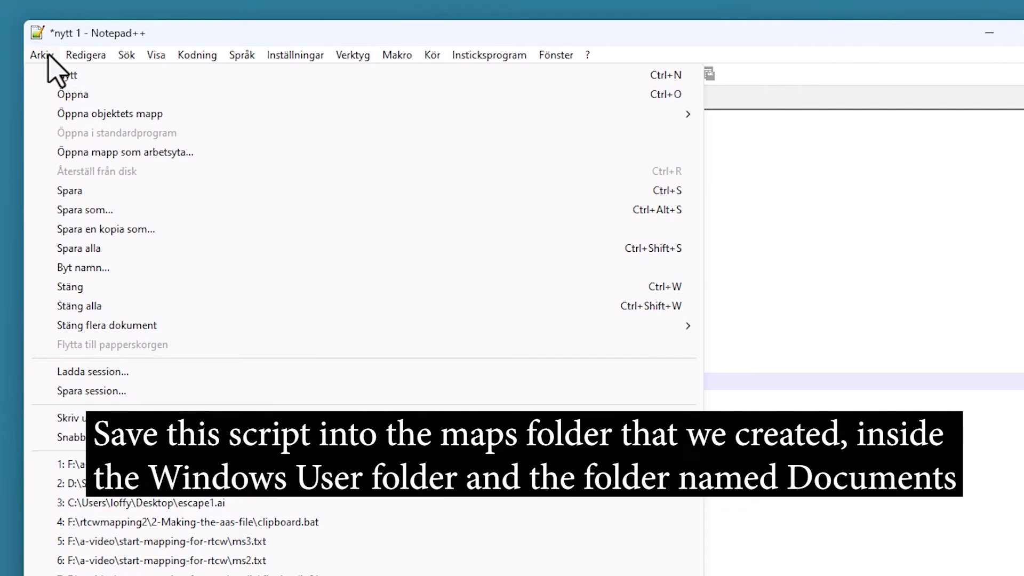
pyautogui.click(83, 191)
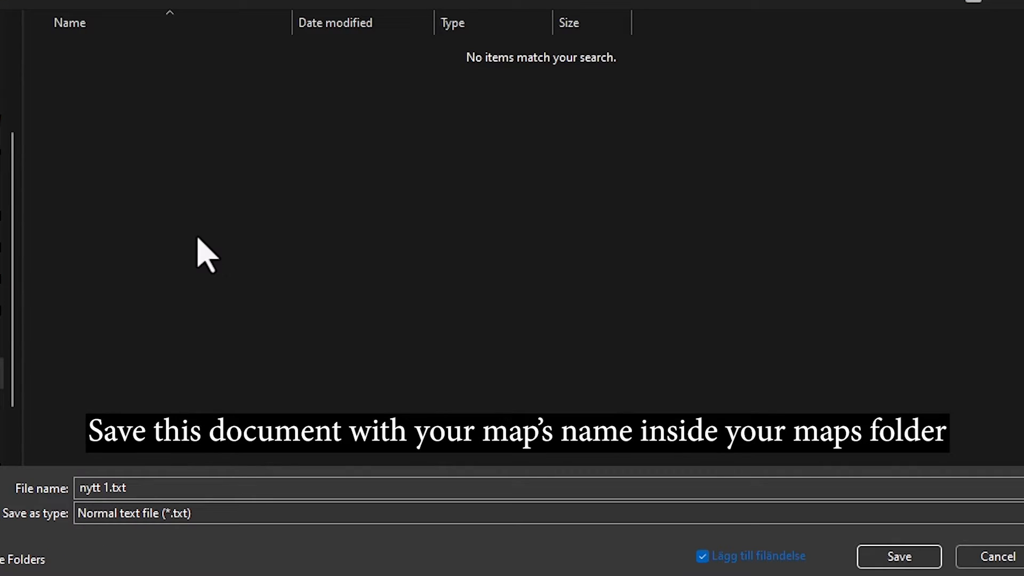
pyautogui.click(155, 484)
pyautogui.write('genesis')
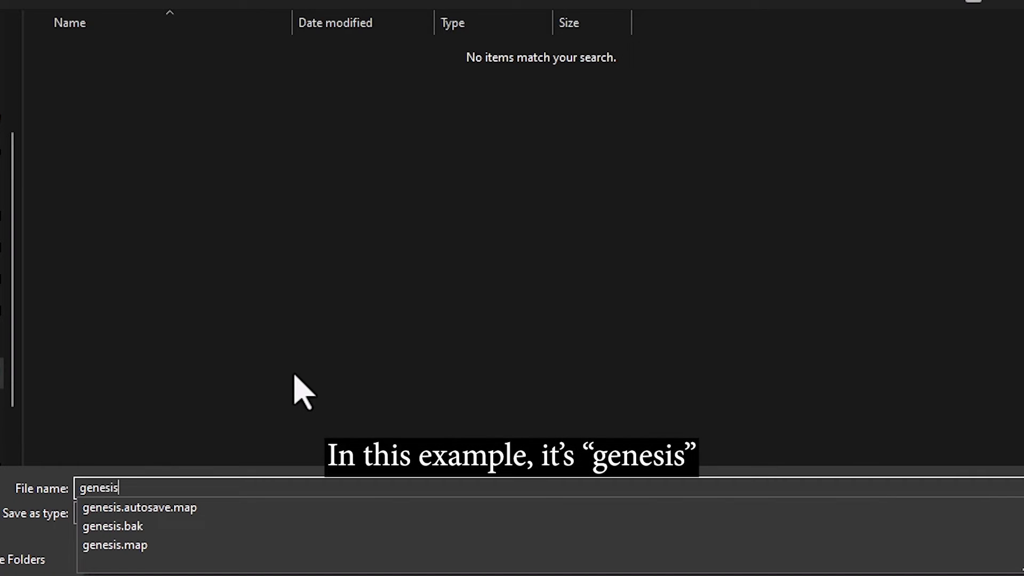
pyautogui.press('Return')
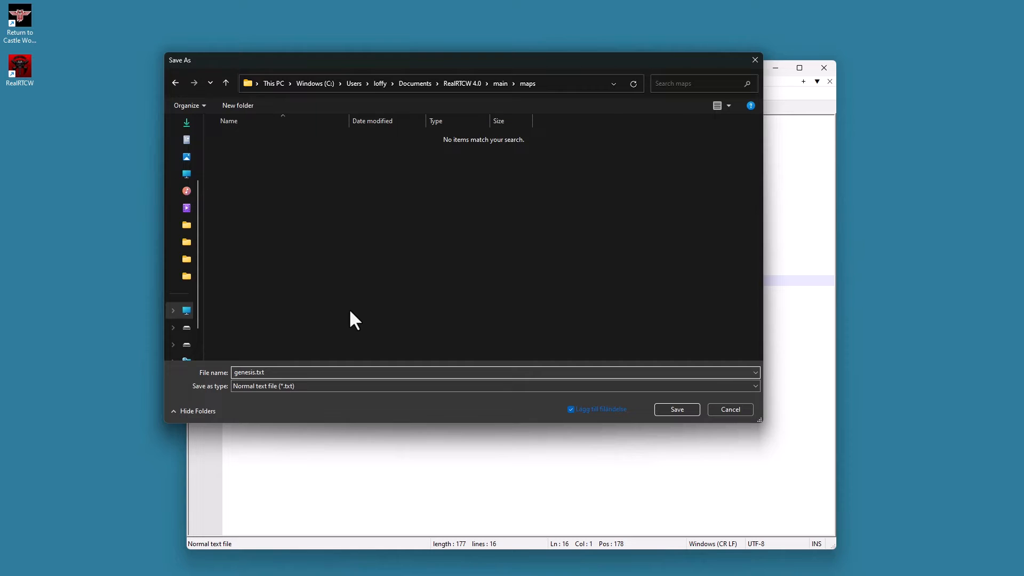
pyautogui.press('Return')
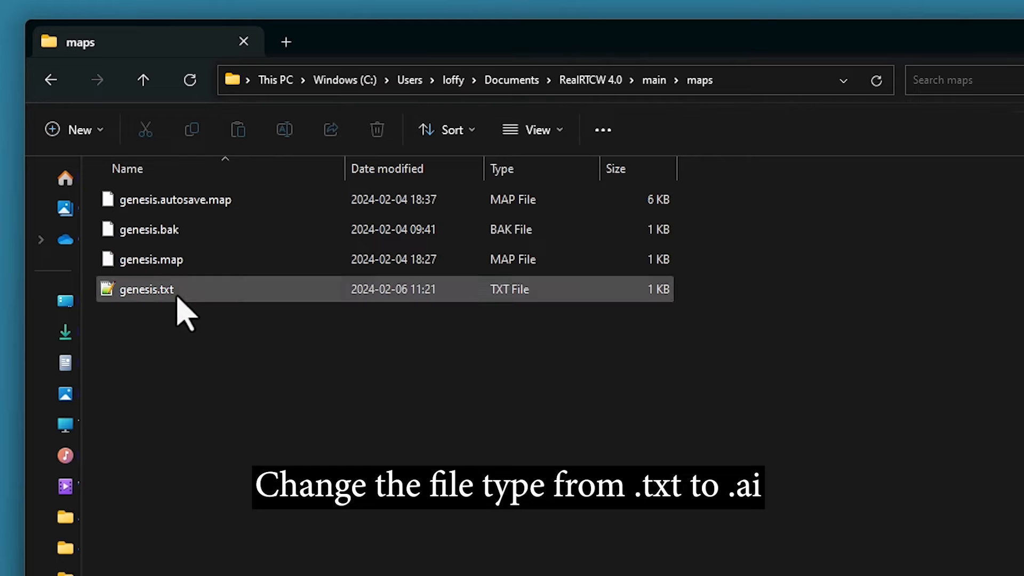
# Step: In File Explorer, rename genesis.txt in the maps folder to genesis.ai and accept the extension change
pyautogui.click(218, 171)
pyautogui.click(217, 170)
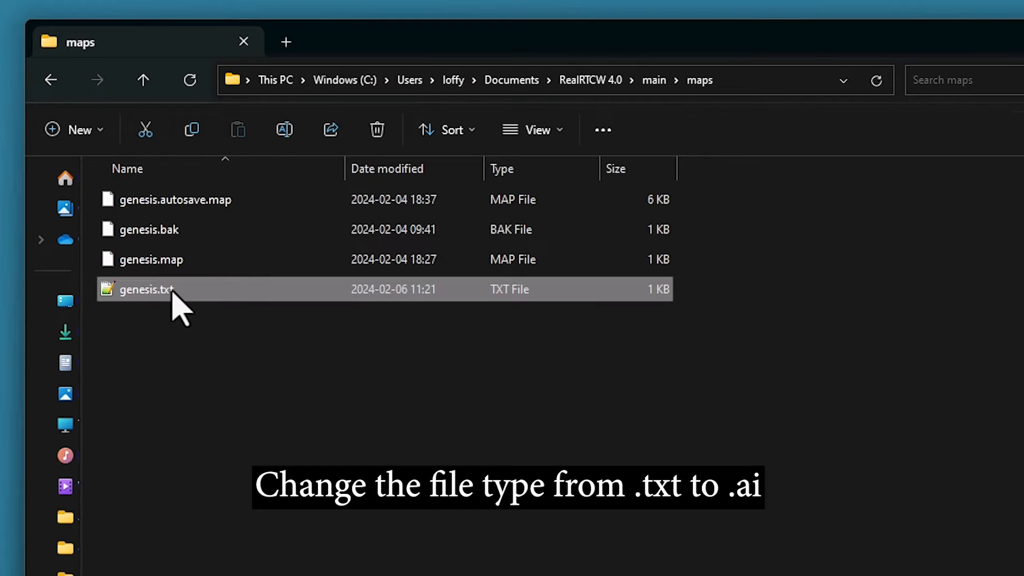
pyautogui.press('Right')
pyautogui.press('Right')
pyautogui.press('End')
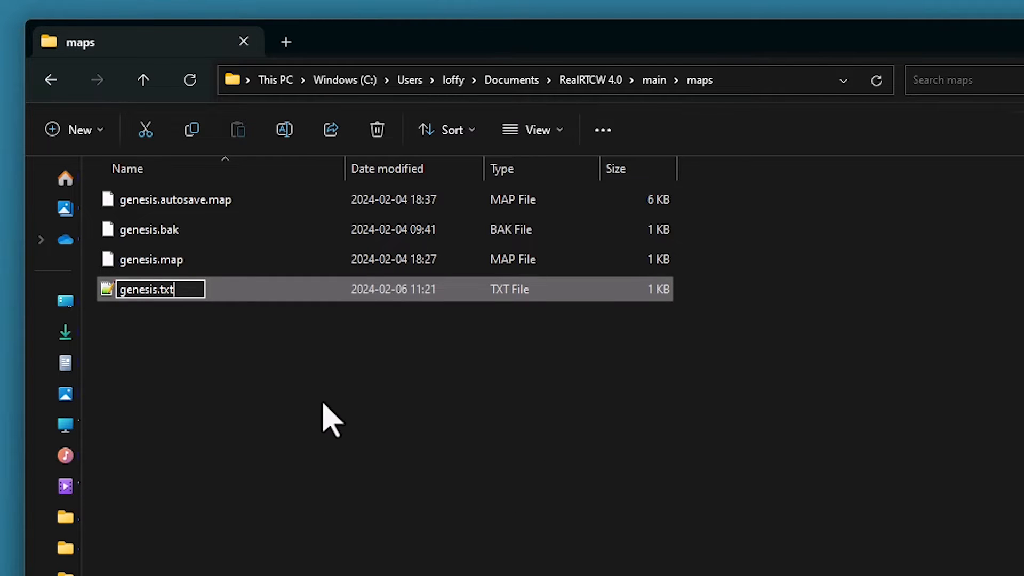
pyautogui.press('BackSpace')
pyautogui.press('BackSpace')
pyautogui.press('BackSpace')
pyautogui.write('ai')
pyautogui.press('Return')
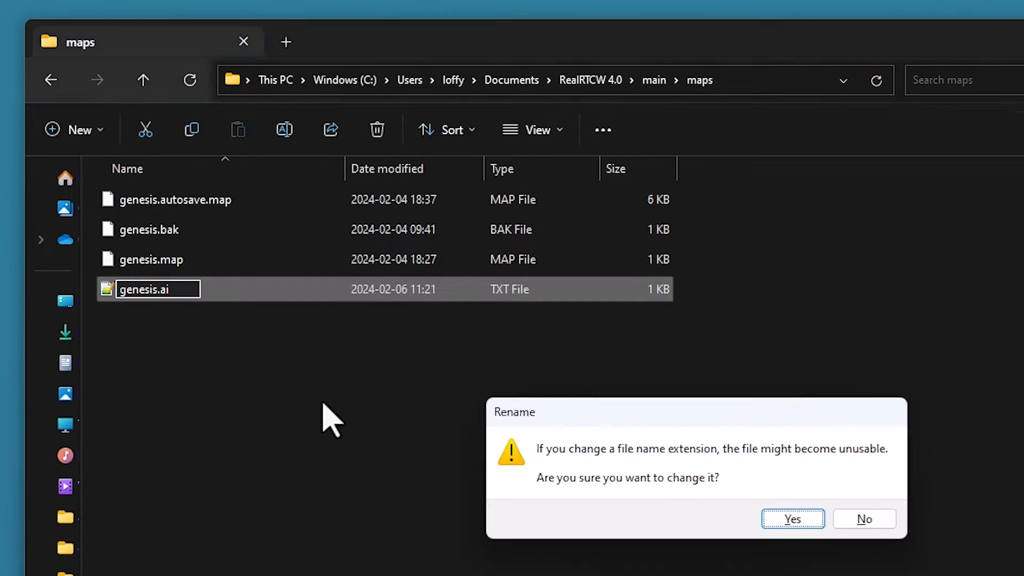
pyautogui.click(794, 519)
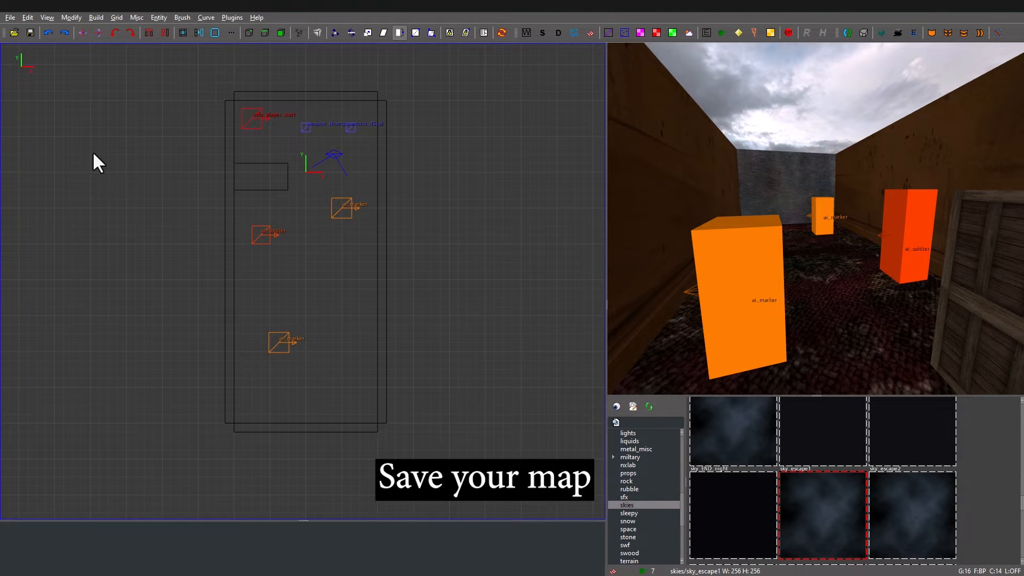
# Step: In NetRadiant, save the map and compile it with the Q3Map2 (final) BSP -meta, -vis, -light -fast -filter -super 2 build
pyautogui.click(10, 17)
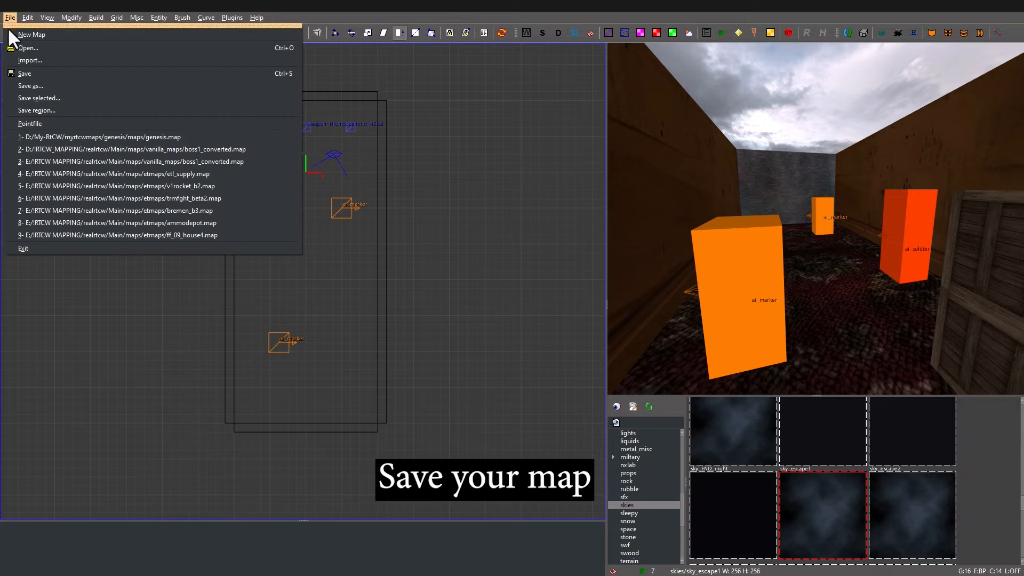
pyautogui.click(43, 74)
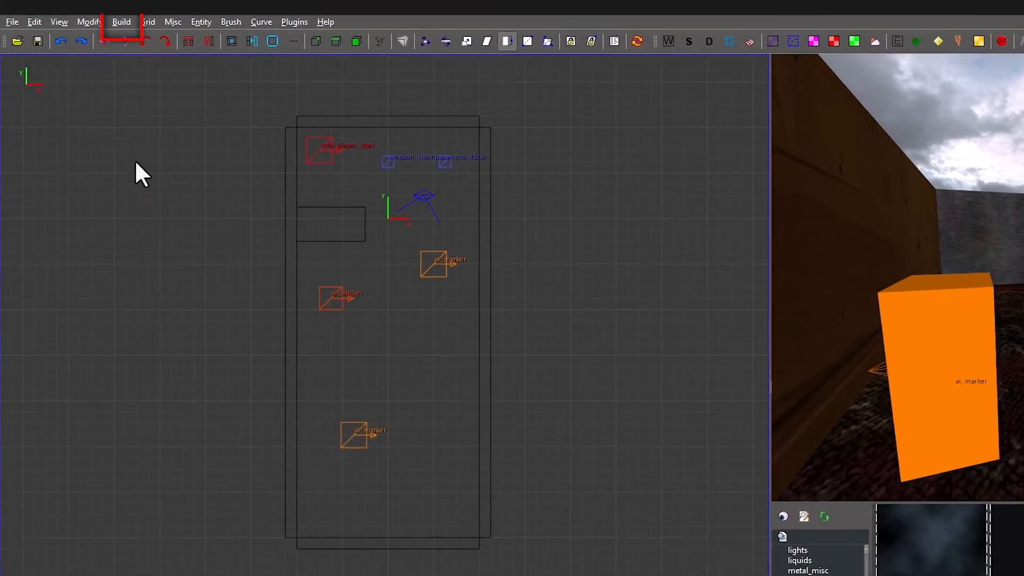
pyautogui.click(121, 22)
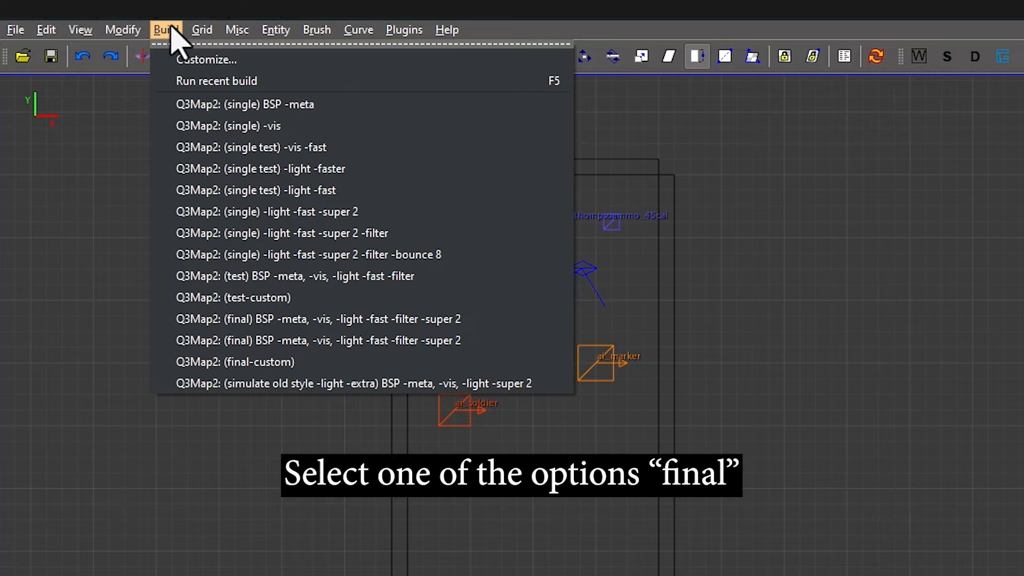
pyautogui.click(284, 341)
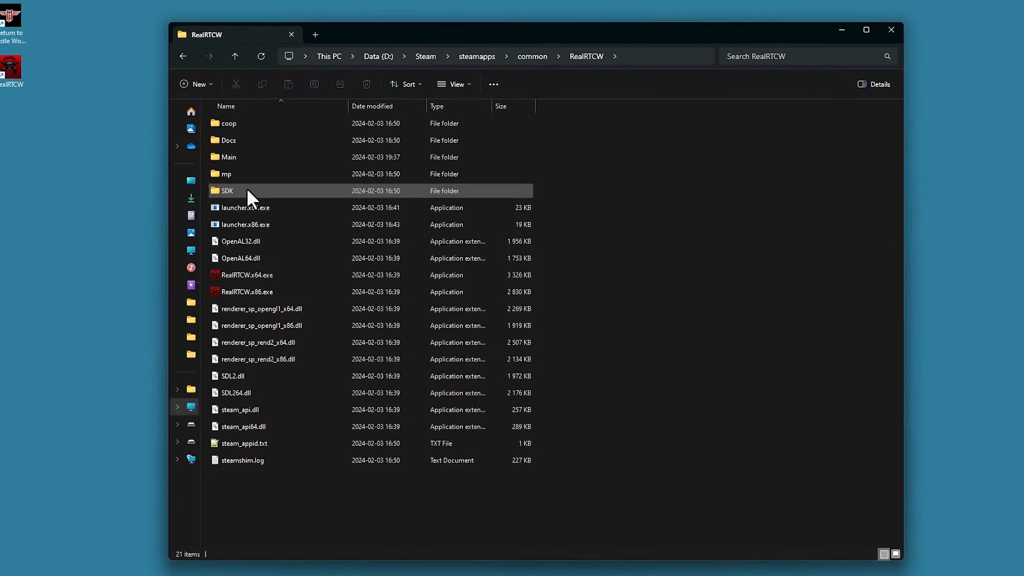
# Step: In File Explorer, go from the RealRTCW folder to SDK\Mapping\bspc-rtcw-custom and launch BSPCUI.exe
pyautogui.doubleClick(247, 191)
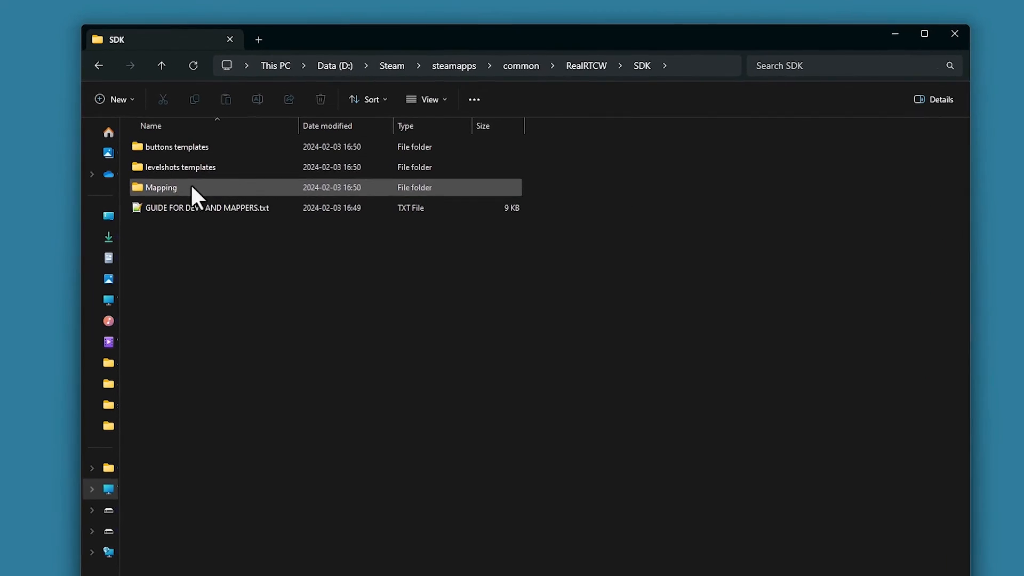
pyautogui.doubleClick(192, 186)
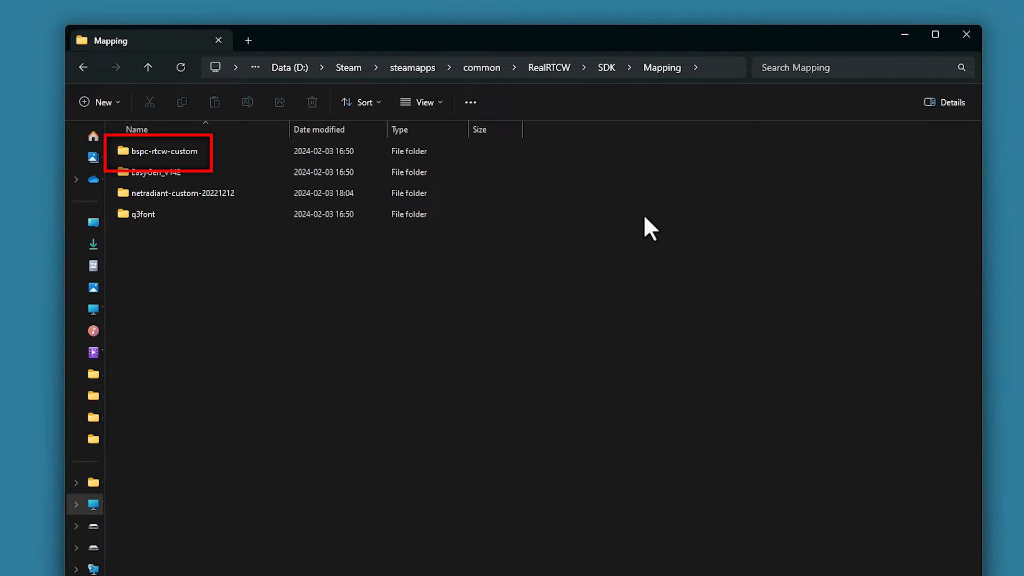
pyautogui.click(266, 151)
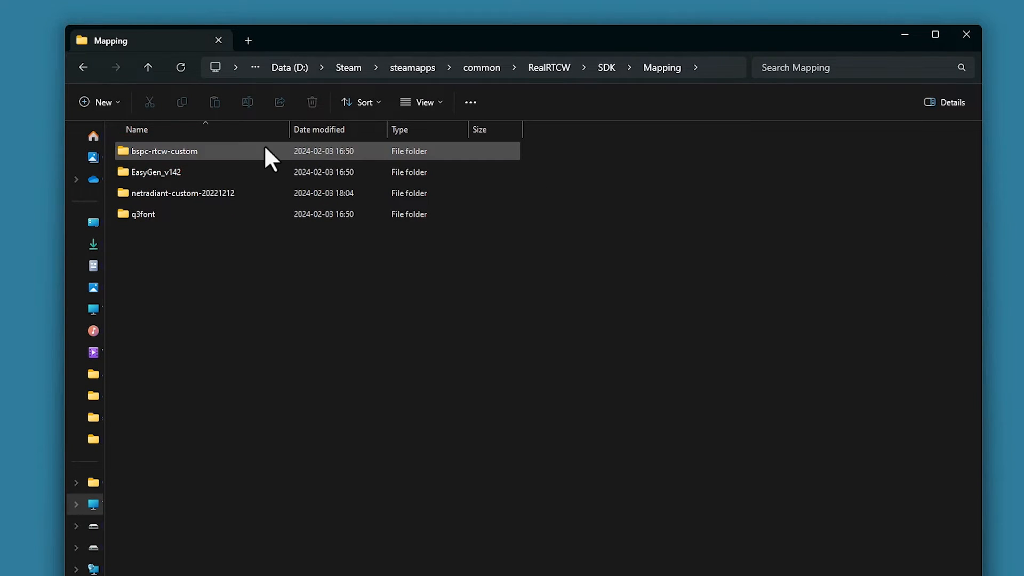
pyautogui.doubleClick(207, 151)
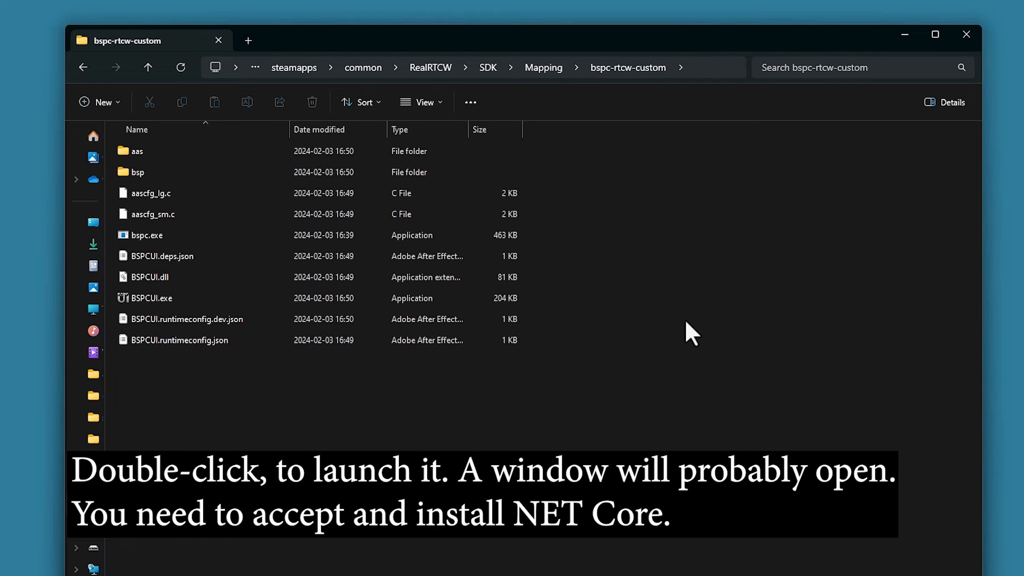
pyautogui.doubleClick(181, 299)
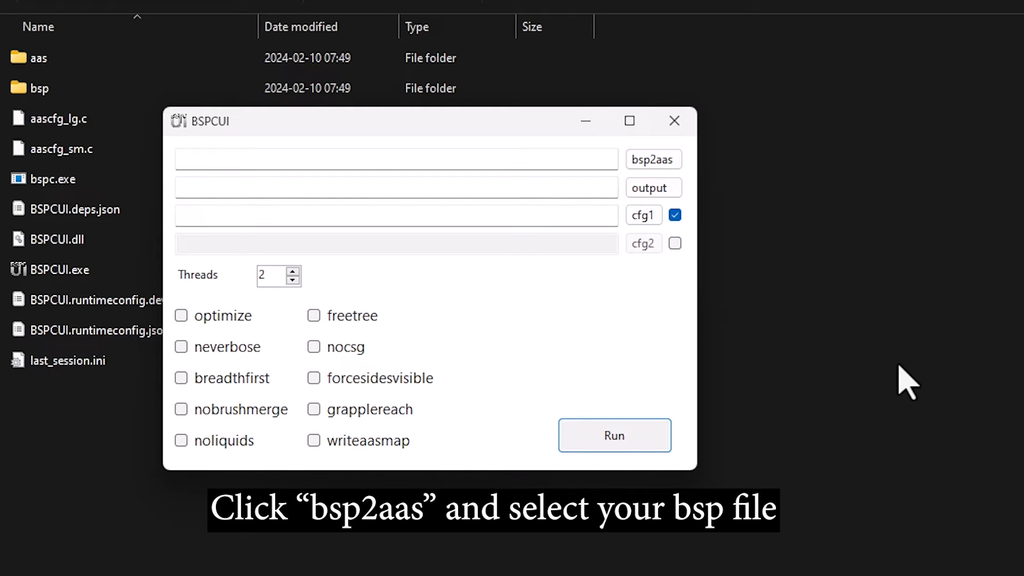
# Step: Choose genesis.bsp from the RealRTCW 4.0 main\maps folder as the bsp2aas input and set that same folder as the output location
pyautogui.click(668, 161)
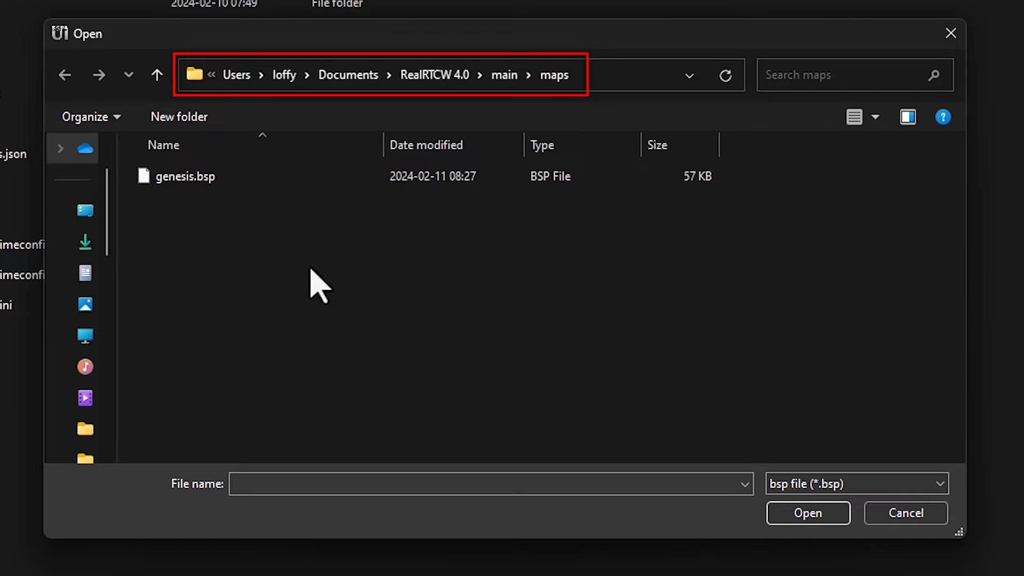
pyautogui.click(193, 182)
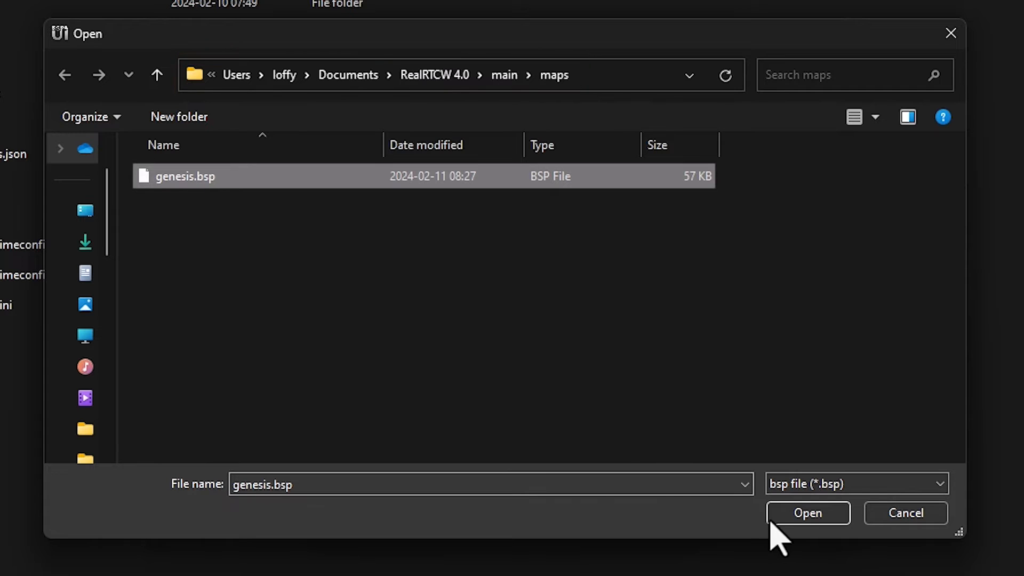
pyautogui.click(800, 514)
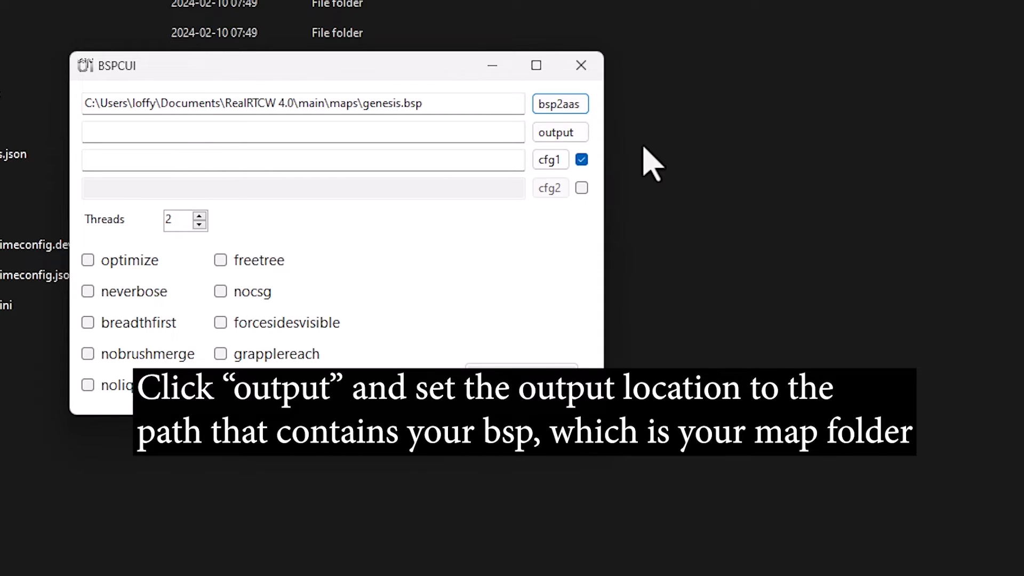
pyautogui.click(560, 132)
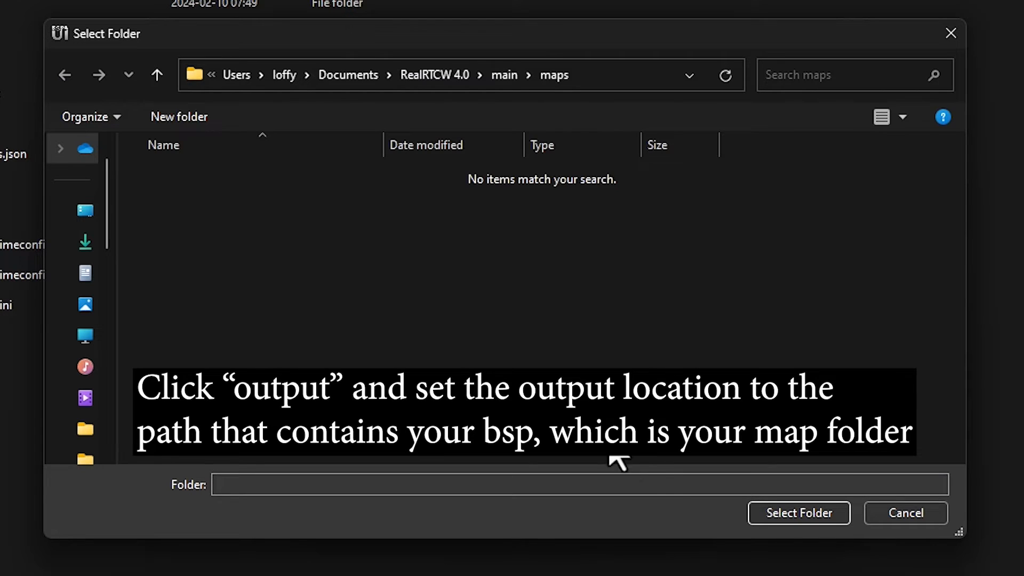
pyautogui.click(801, 514)
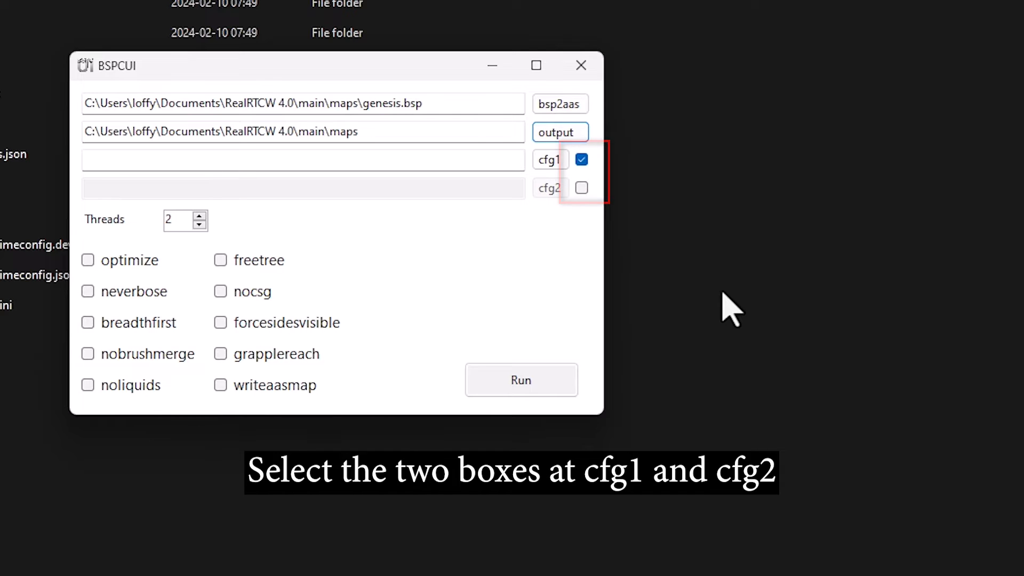
# Step: Enable cfg2 and load aascfg_lg.c from the RealRTCW SDK\Mapping\bspc-rtcw-custom folder as the cfg1 file
pyautogui.click(581, 187)
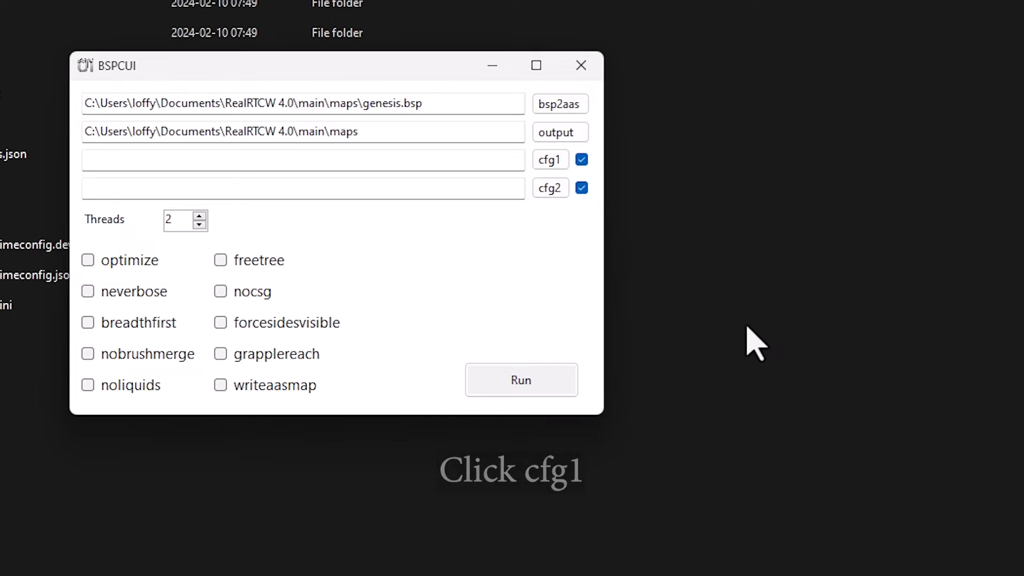
pyautogui.click(550, 160)
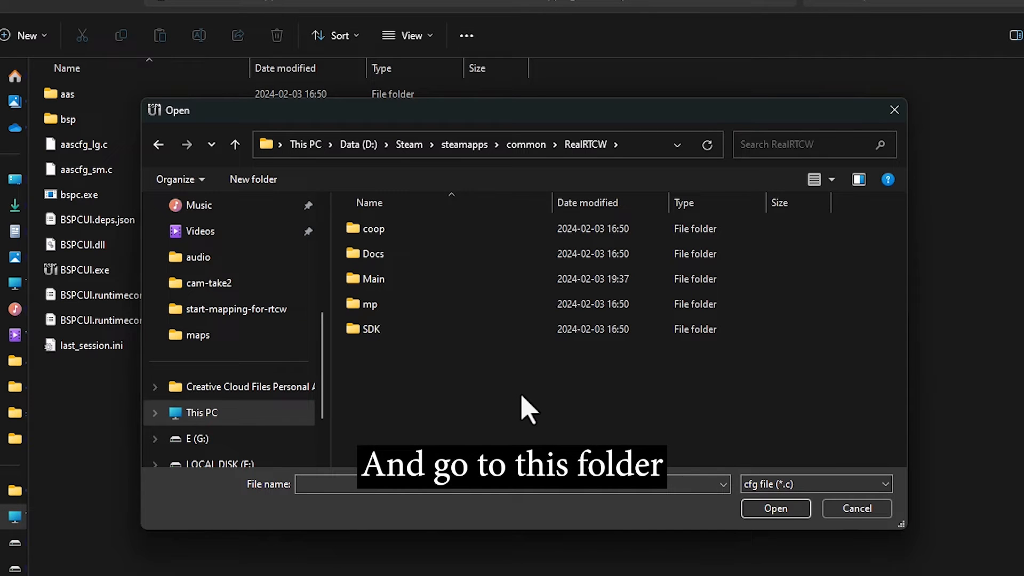
pyautogui.doubleClick(407, 334)
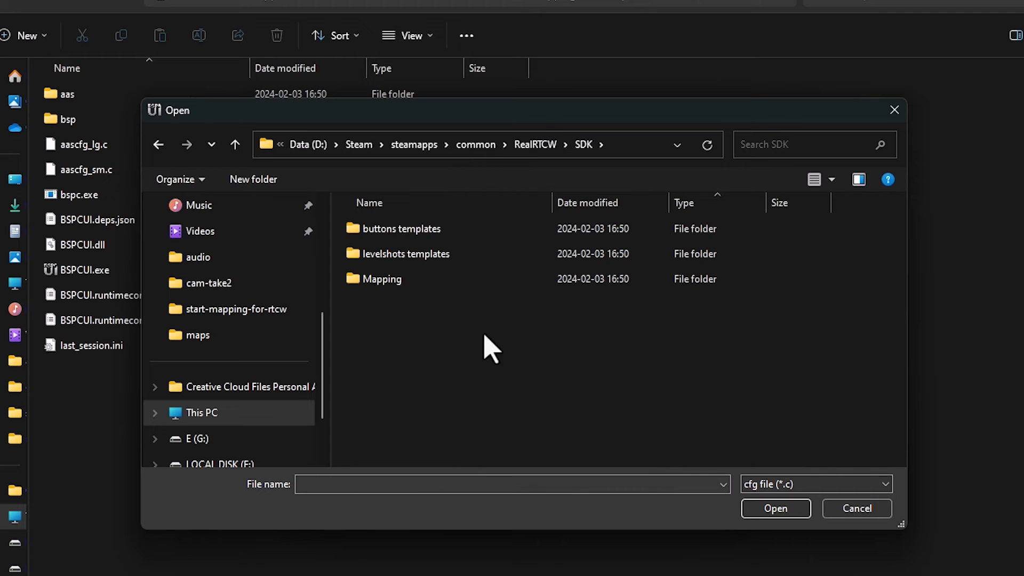
pyautogui.doubleClick(486, 280)
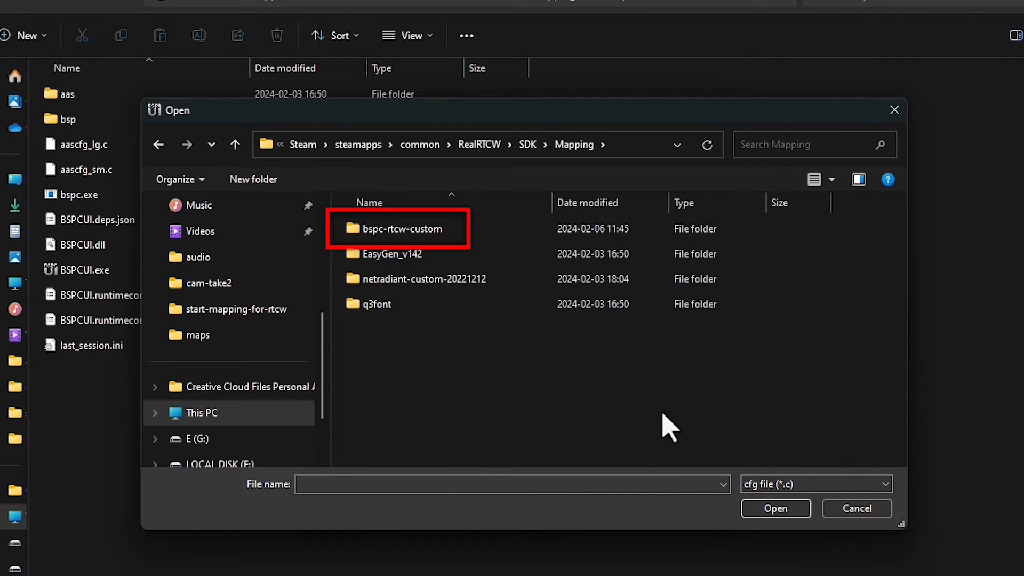
pyautogui.doubleClick(451, 227)
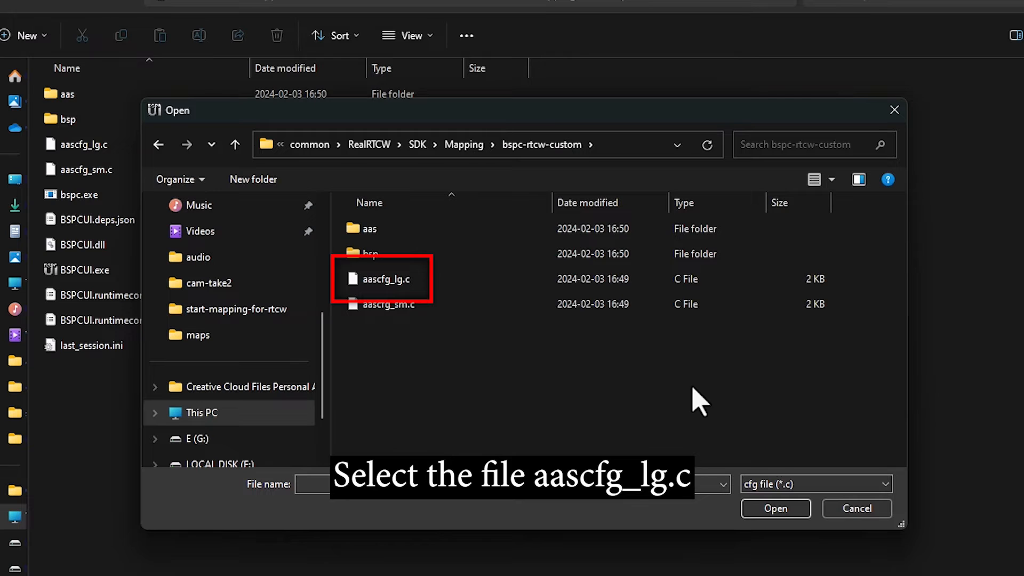
pyautogui.click(430, 284)
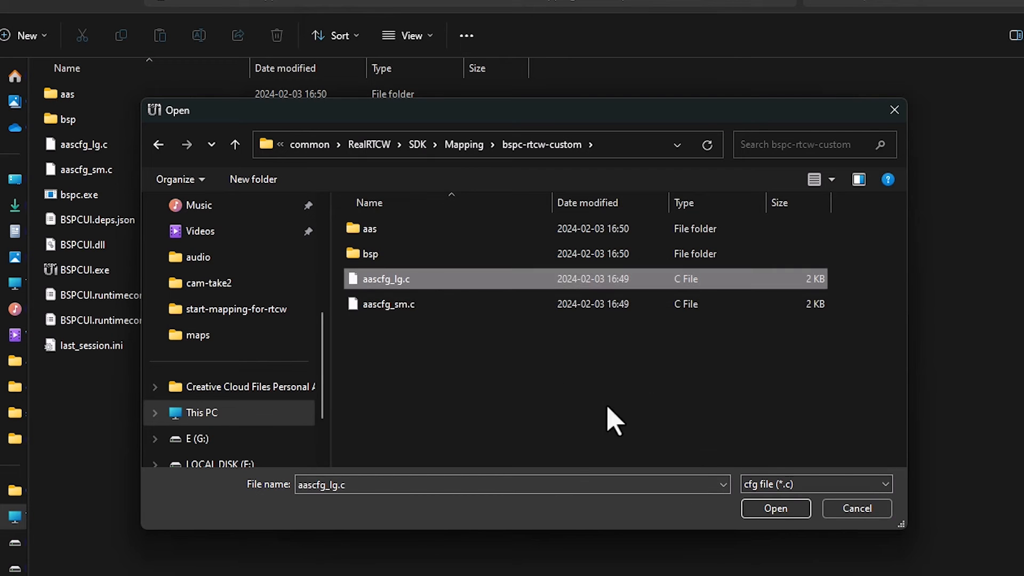
pyautogui.click(768, 510)
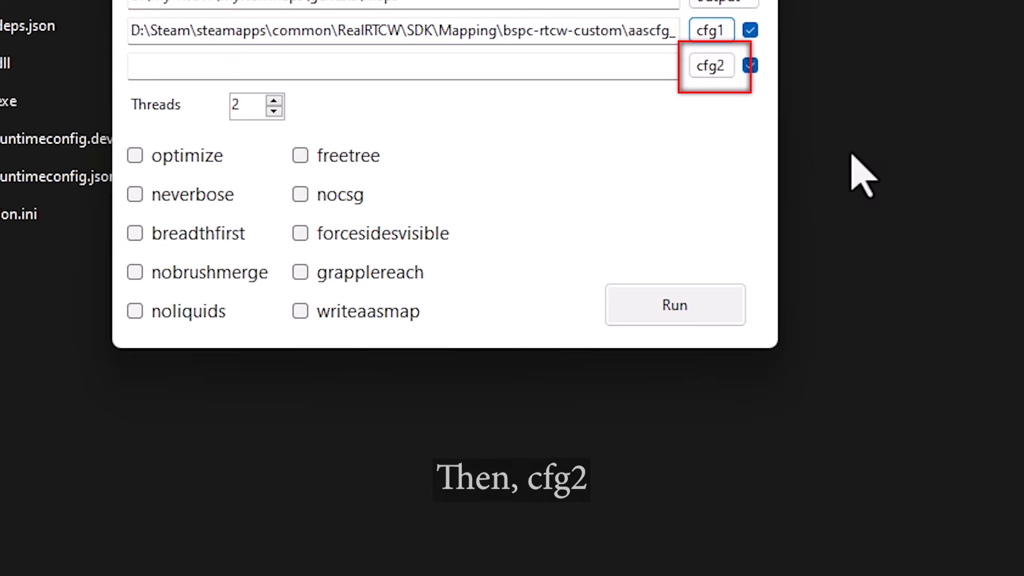
# Step: Load aascfg_sm.c from the bspc-rtcw-custom folder as the cfg2 file
pyautogui.click(709, 67)
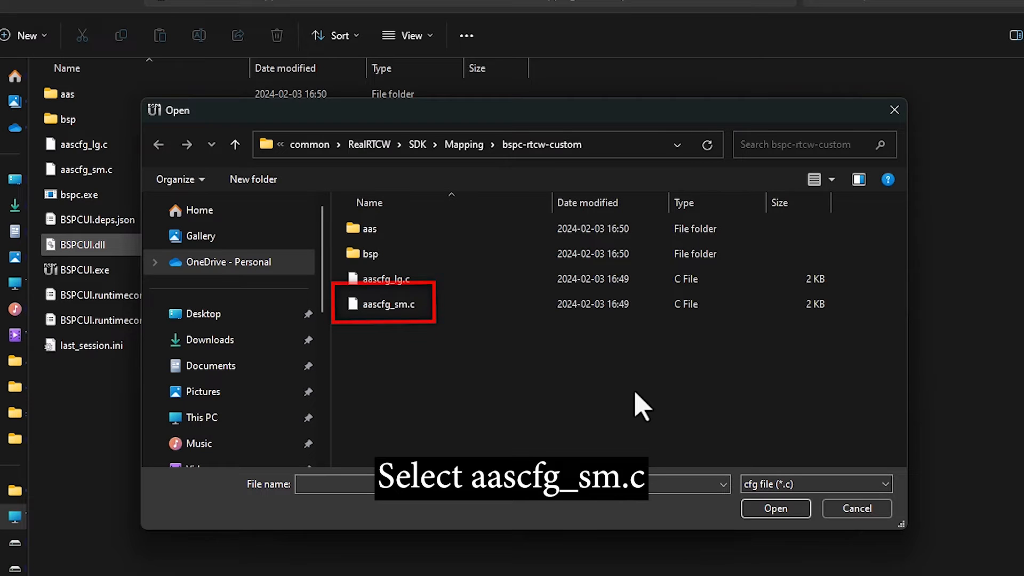
pyautogui.click(427, 305)
pyautogui.click(775, 509)
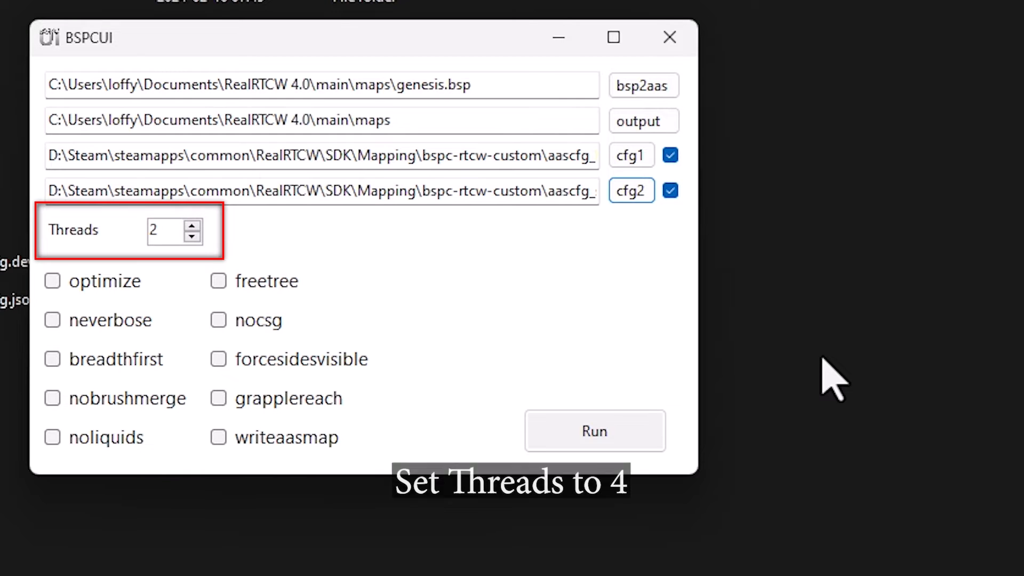
# Step: Set the number of threads to 4 and enable the optimize and forcesidesvisible options
pyautogui.click(192, 226)
pyautogui.click(192, 226)
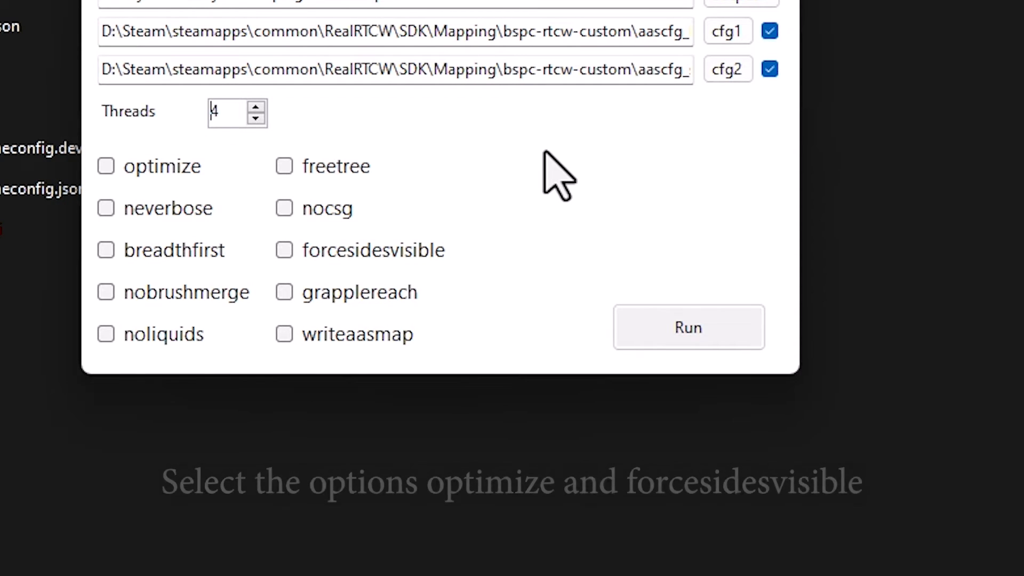
pyautogui.click(106, 166)
pyautogui.click(285, 251)
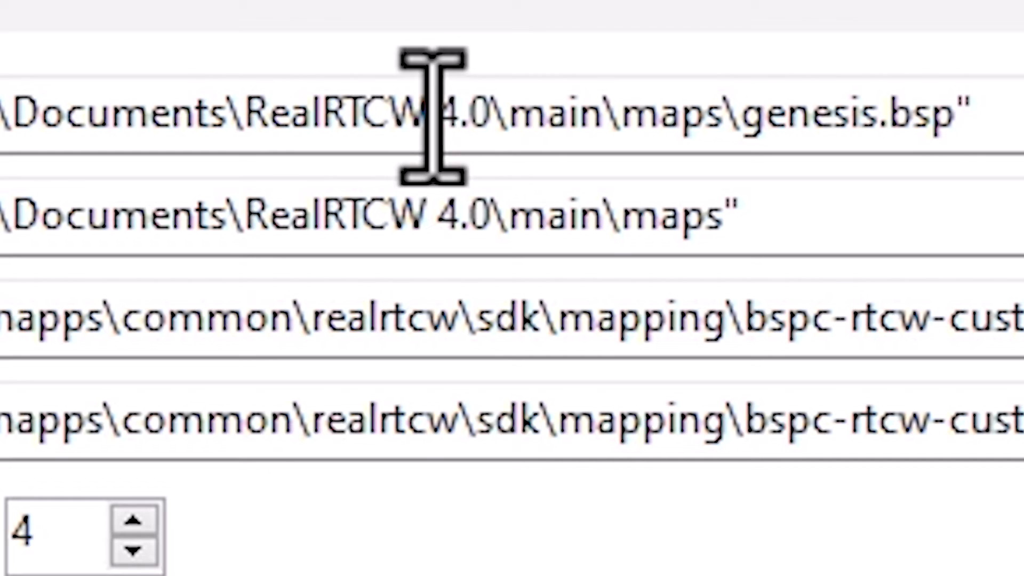
pyautogui.click(433, 115)
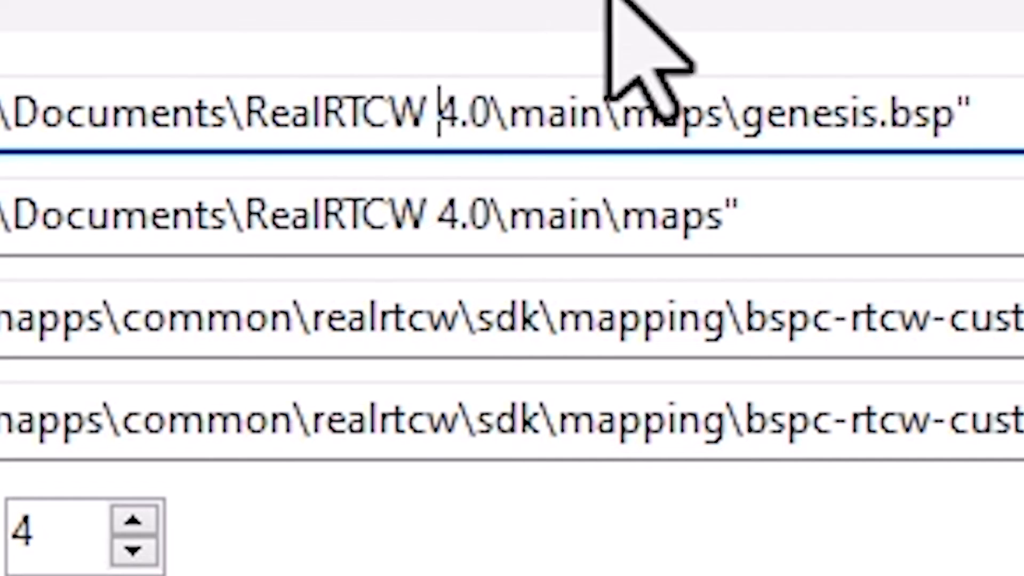
pyautogui.press('BackSpace')
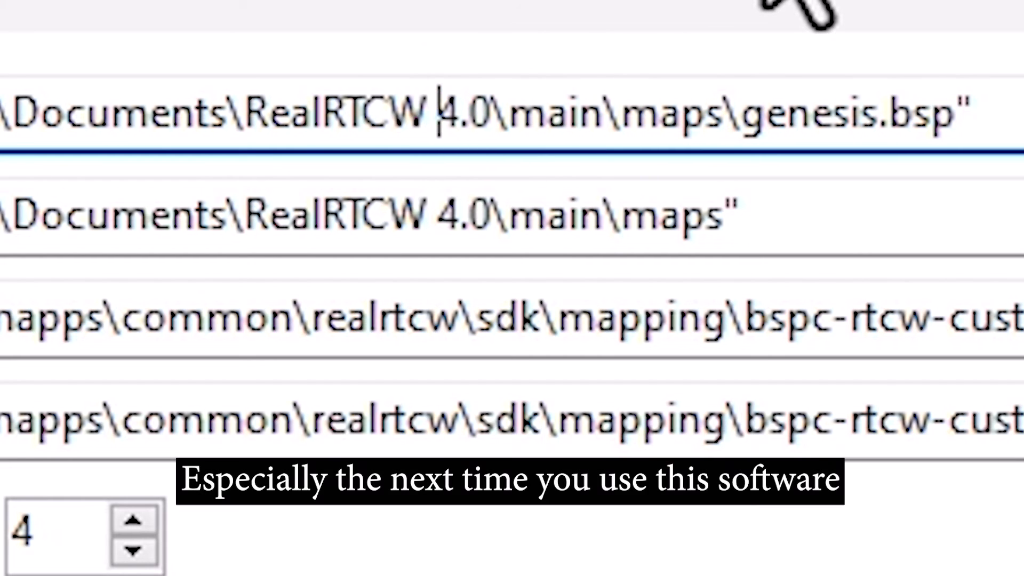
pyautogui.click(435, 214)
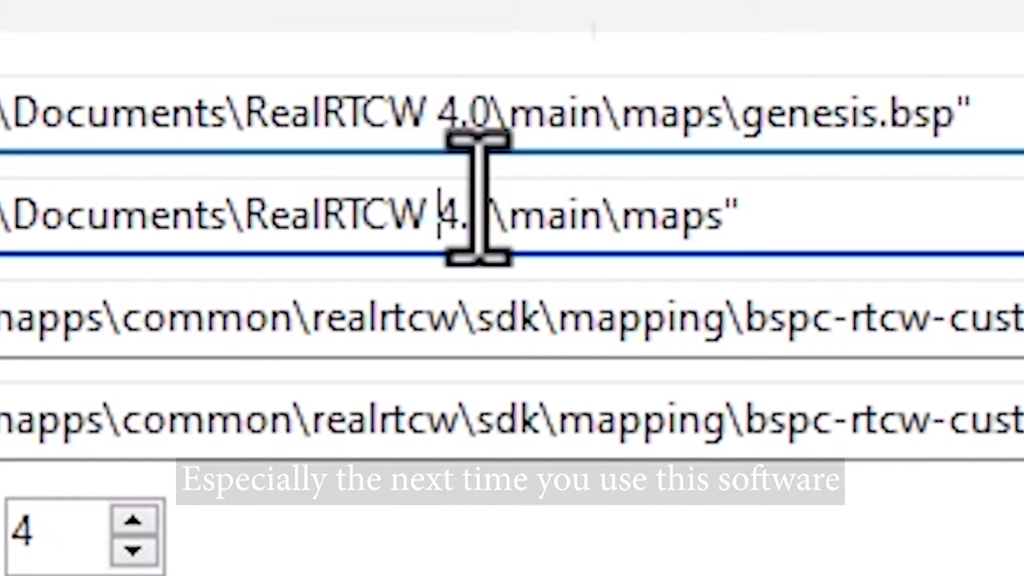
pyautogui.press('BackSpace')
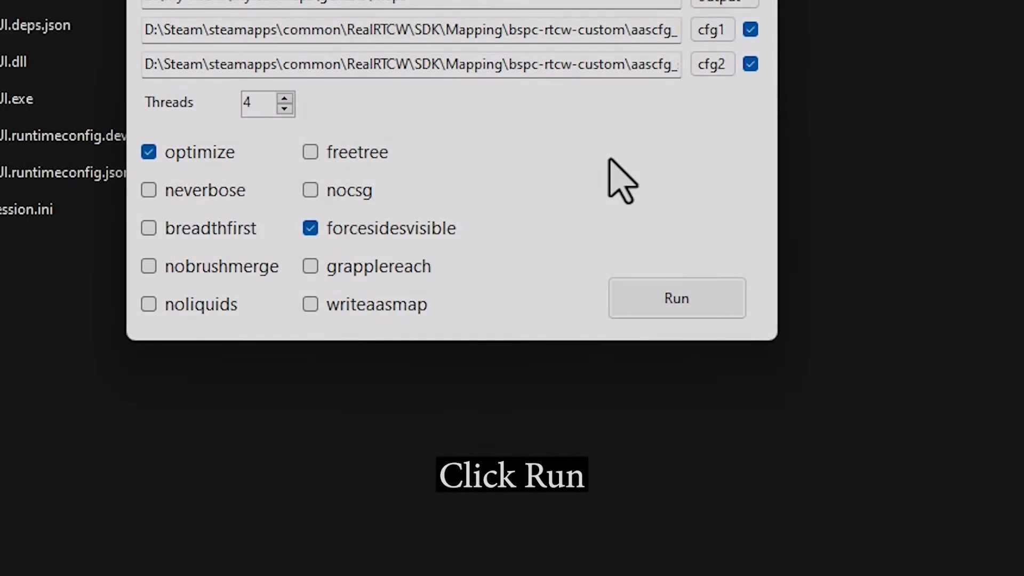
# Step: Run the BSP-to-AAS conversion of genesis.bsp and close the BSPCUI window
pyautogui.click(661, 296)
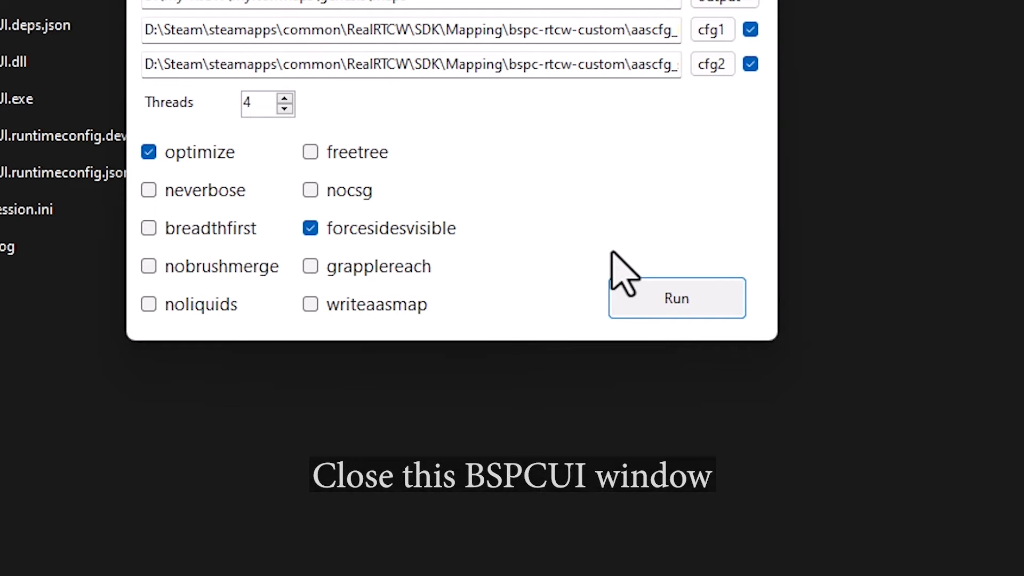
pyautogui.click(770, 3)
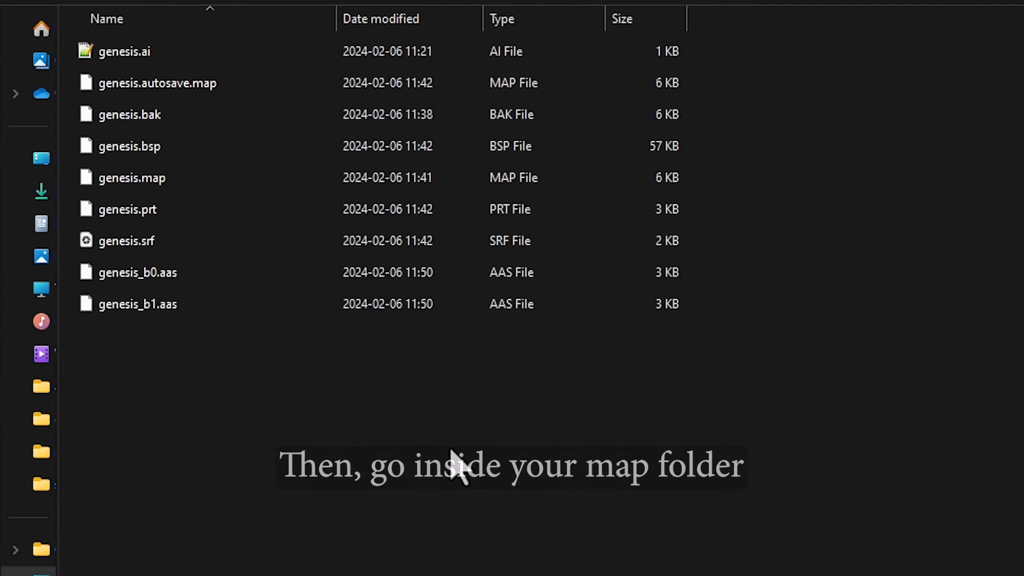